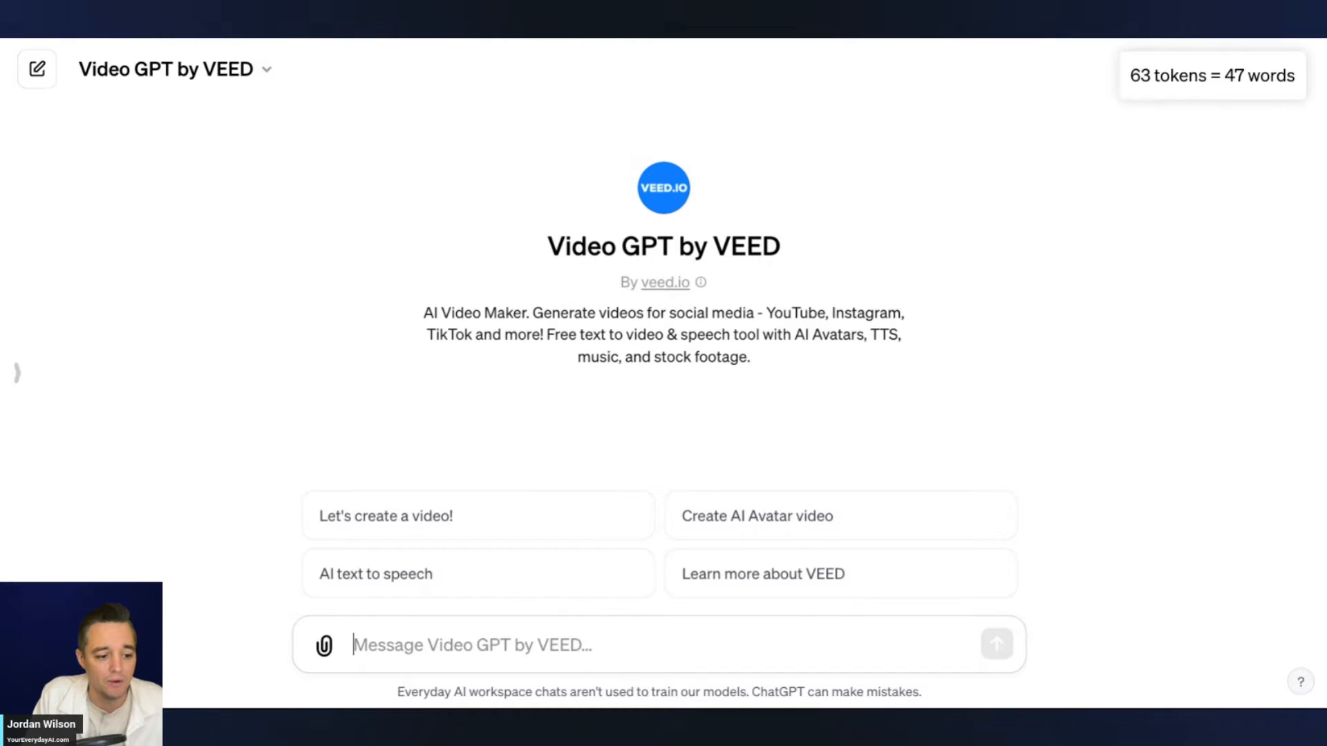
pyautogui.write('what does the vee')
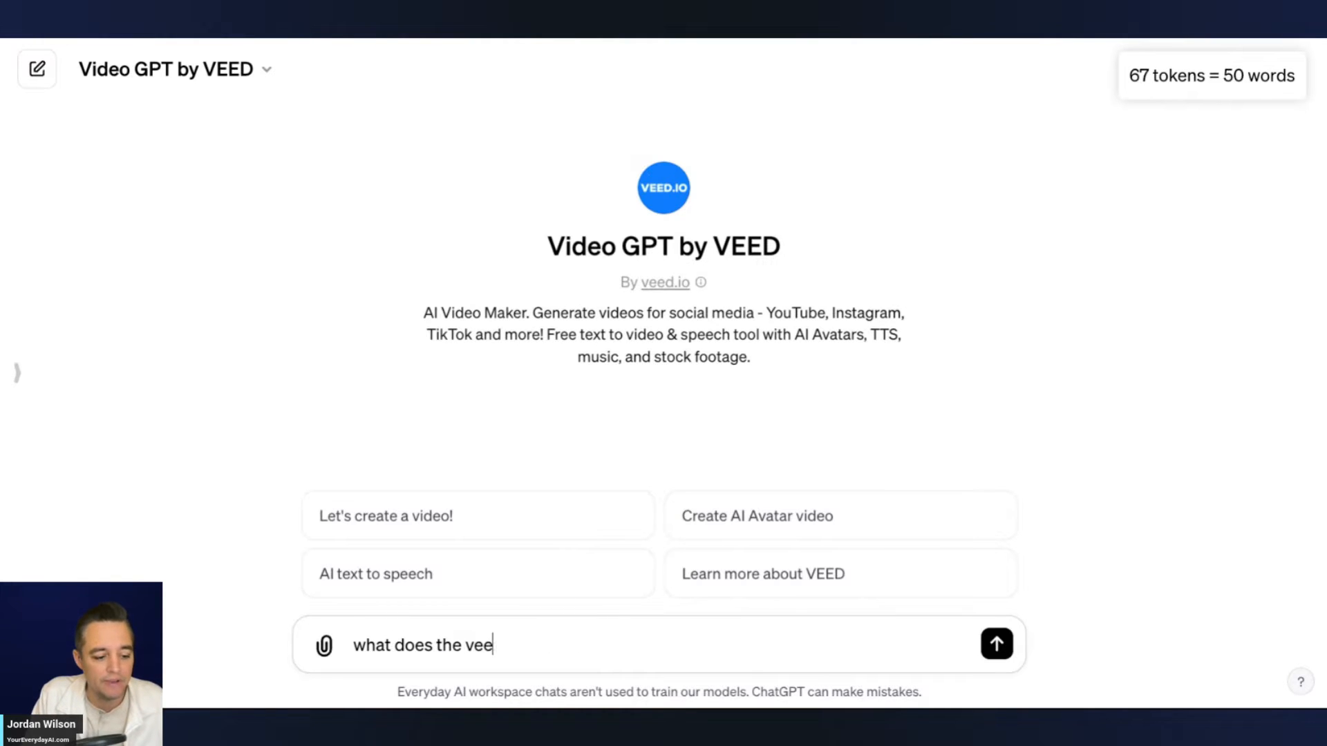
pyautogui.write('d gpt do?')
# Send the question 'what does the veed gpt do?' to Video GPT by VEED.
pyautogui.press('Return')
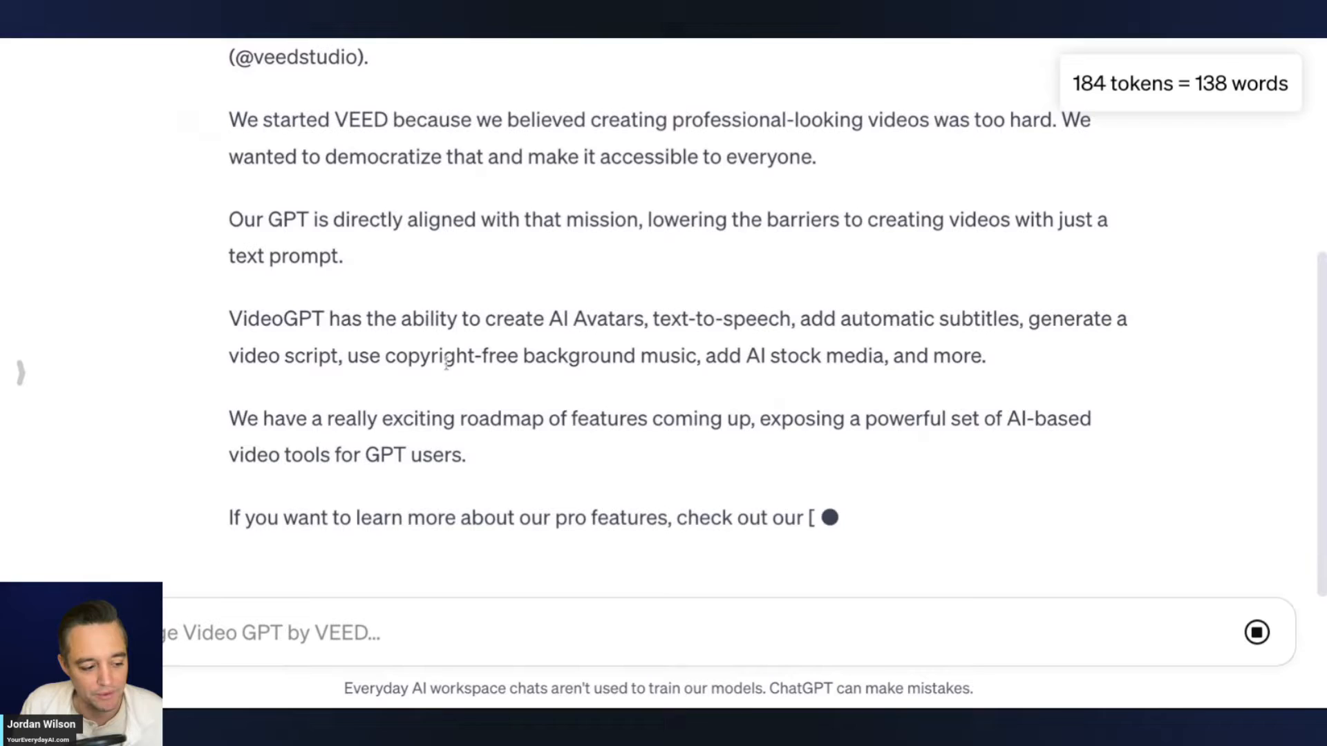
pyautogui.scroll(5, 483, 447)
pyautogui.scroll(3, 489, 451)
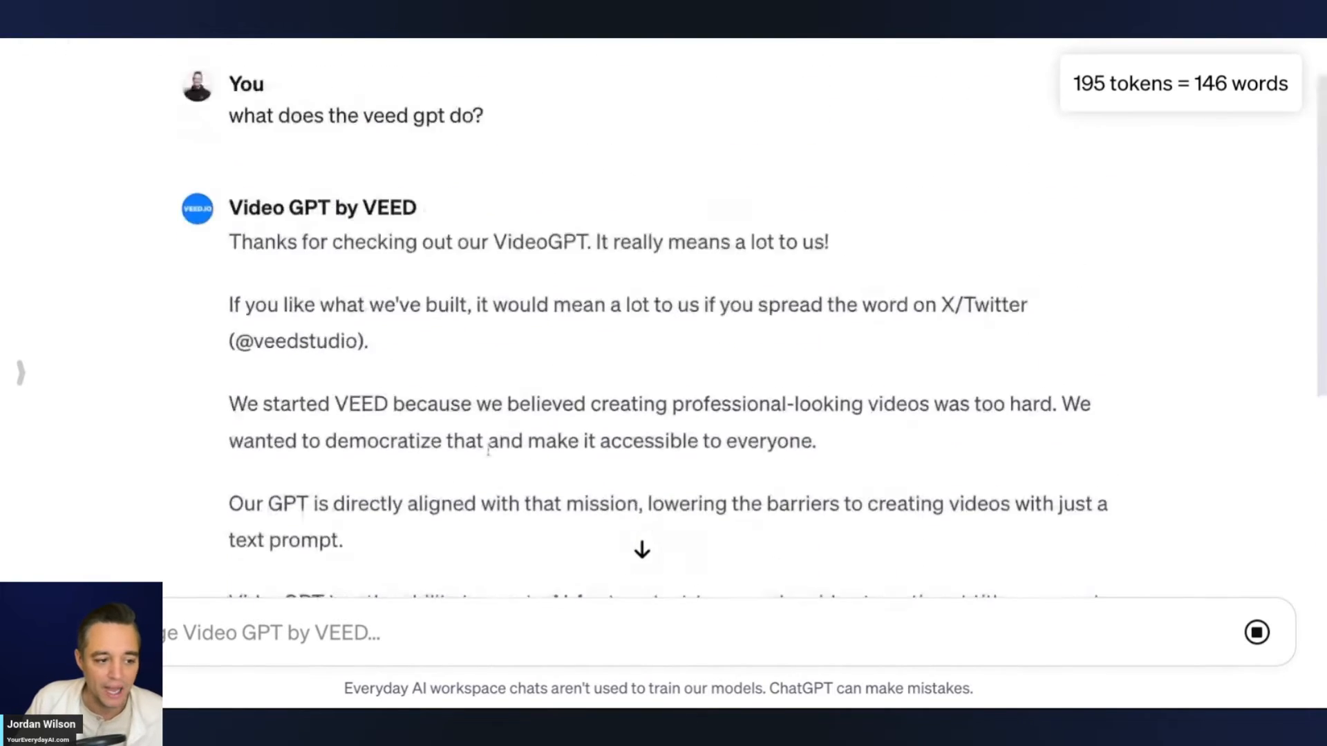
pyautogui.scroll(2, 489, 452)
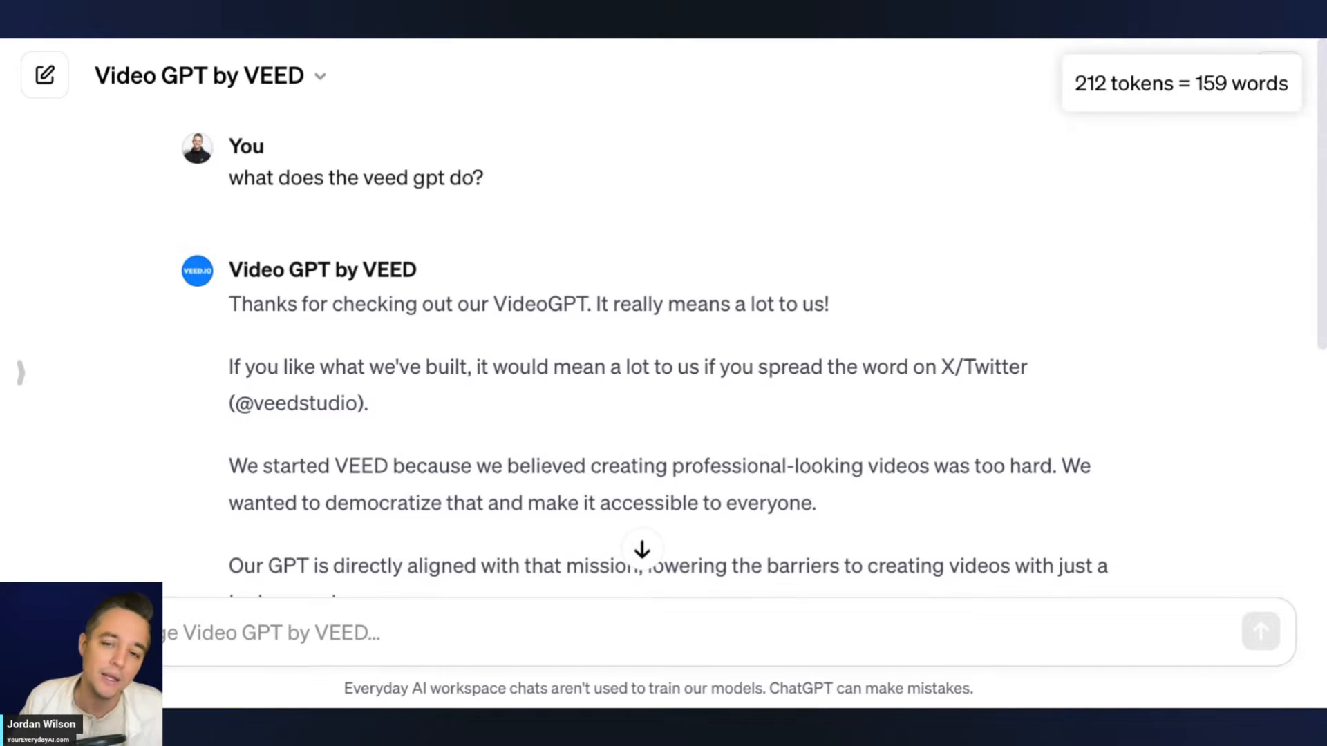
pyautogui.scroll(-1, 619, 408)
pyautogui.scroll(-2, 618, 408)
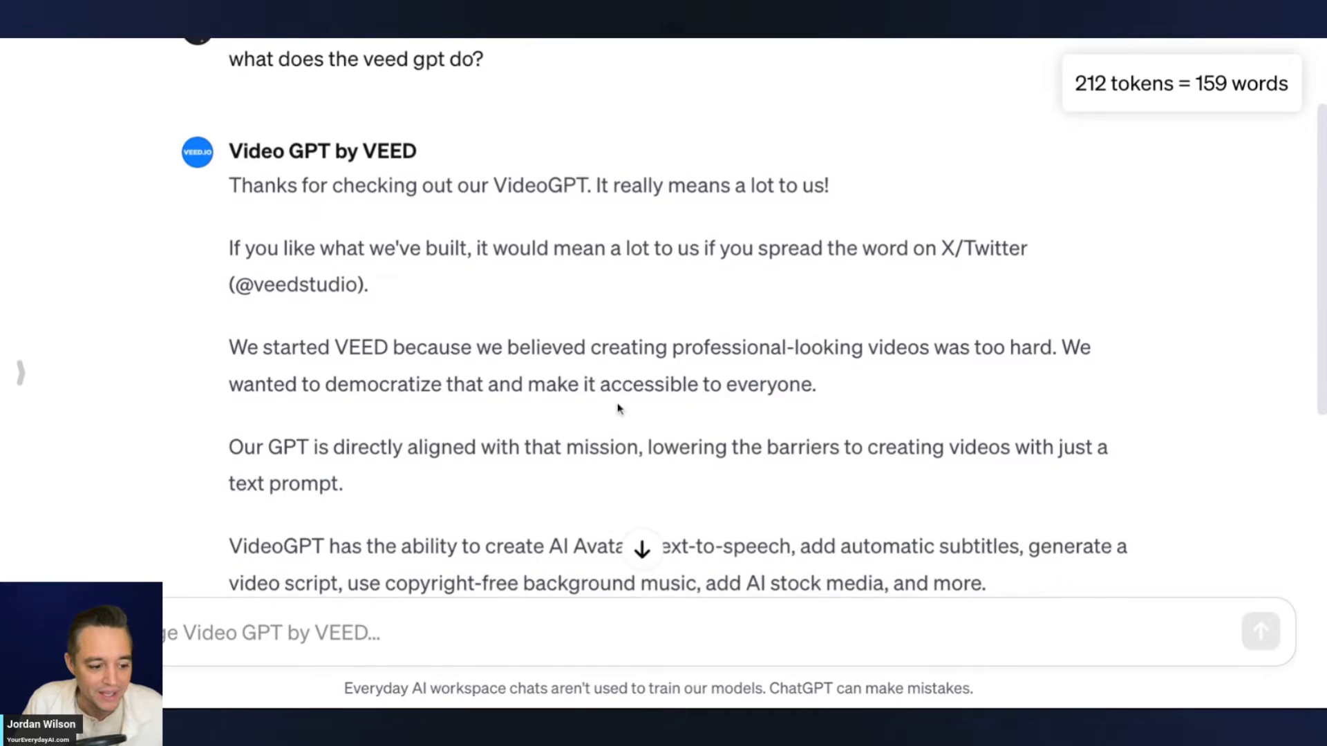
pyautogui.scroll(-1, 619, 408)
pyautogui.scroll(-1, 619, 407)
pyautogui.scroll(-1, 620, 408)
pyautogui.scroll(-1, 619, 408)
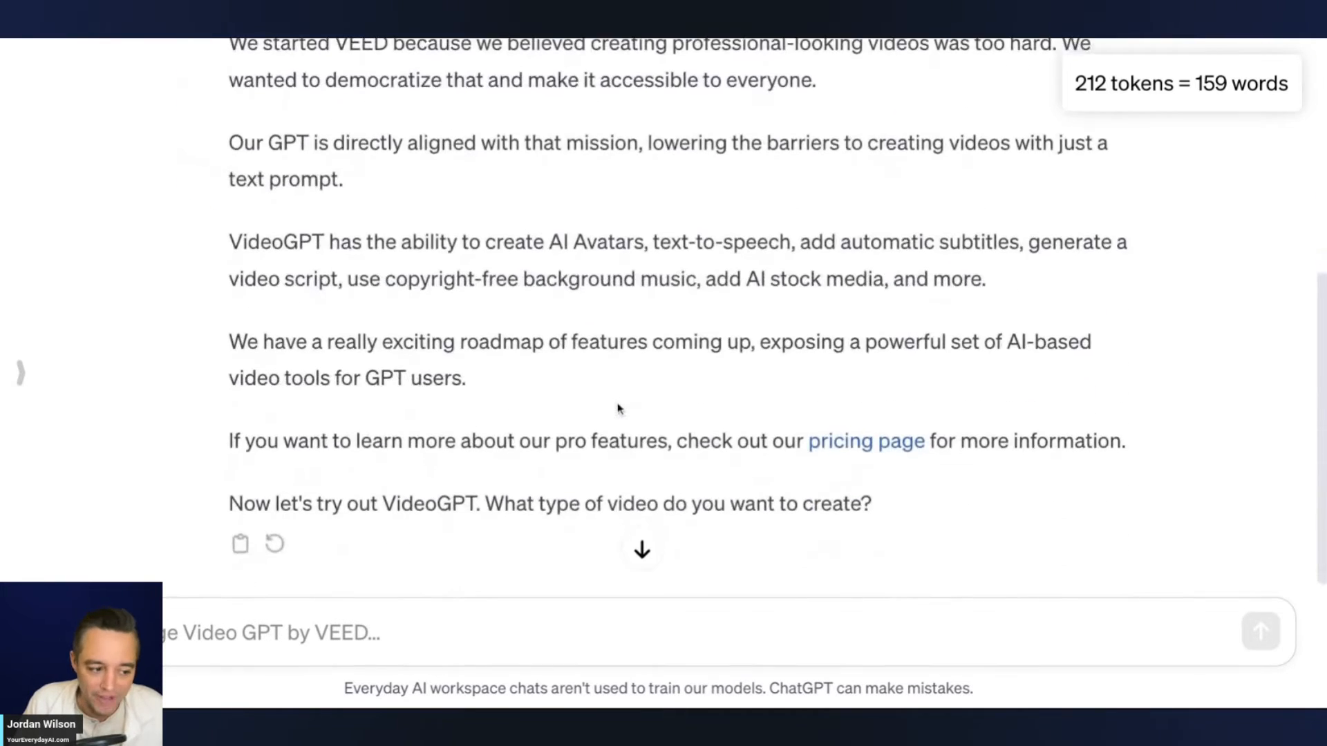
pyautogui.scroll(3, 619, 407)
pyautogui.scroll(3, 508, 448)
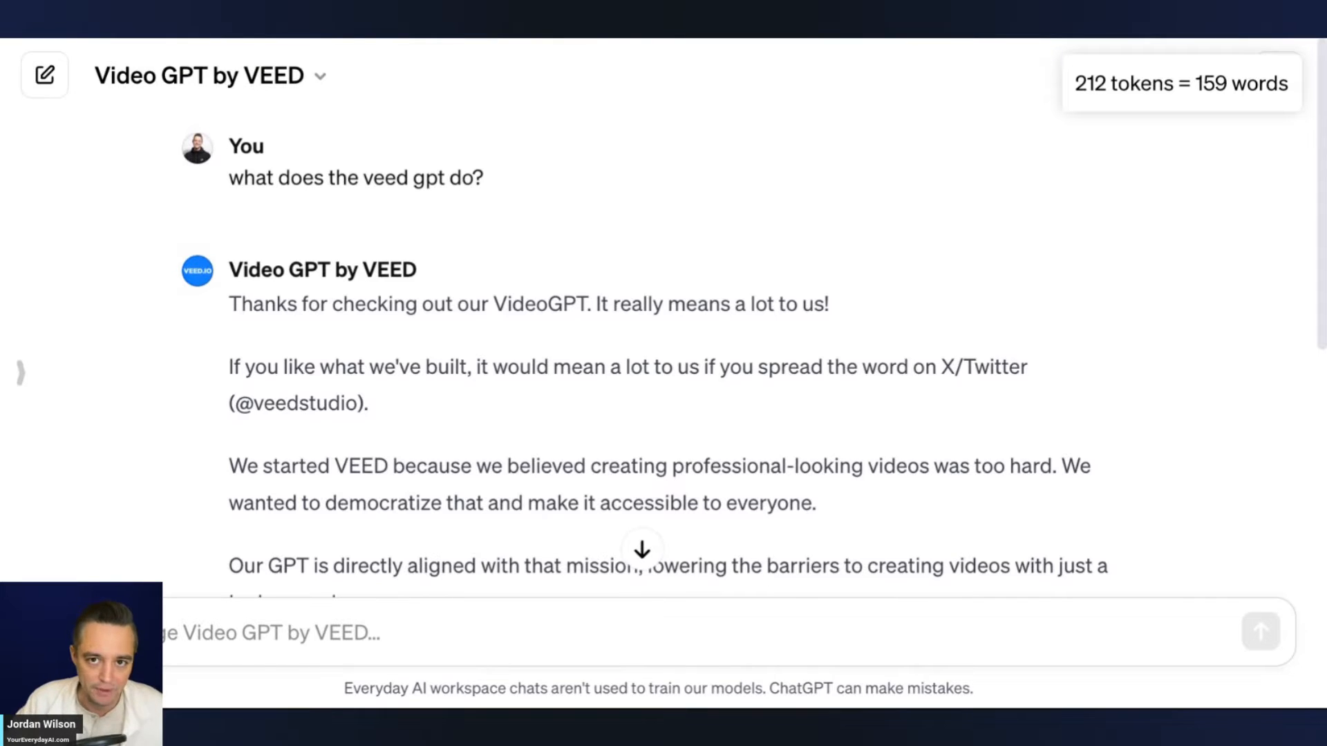
pyautogui.scroll(-5, 429, 467)
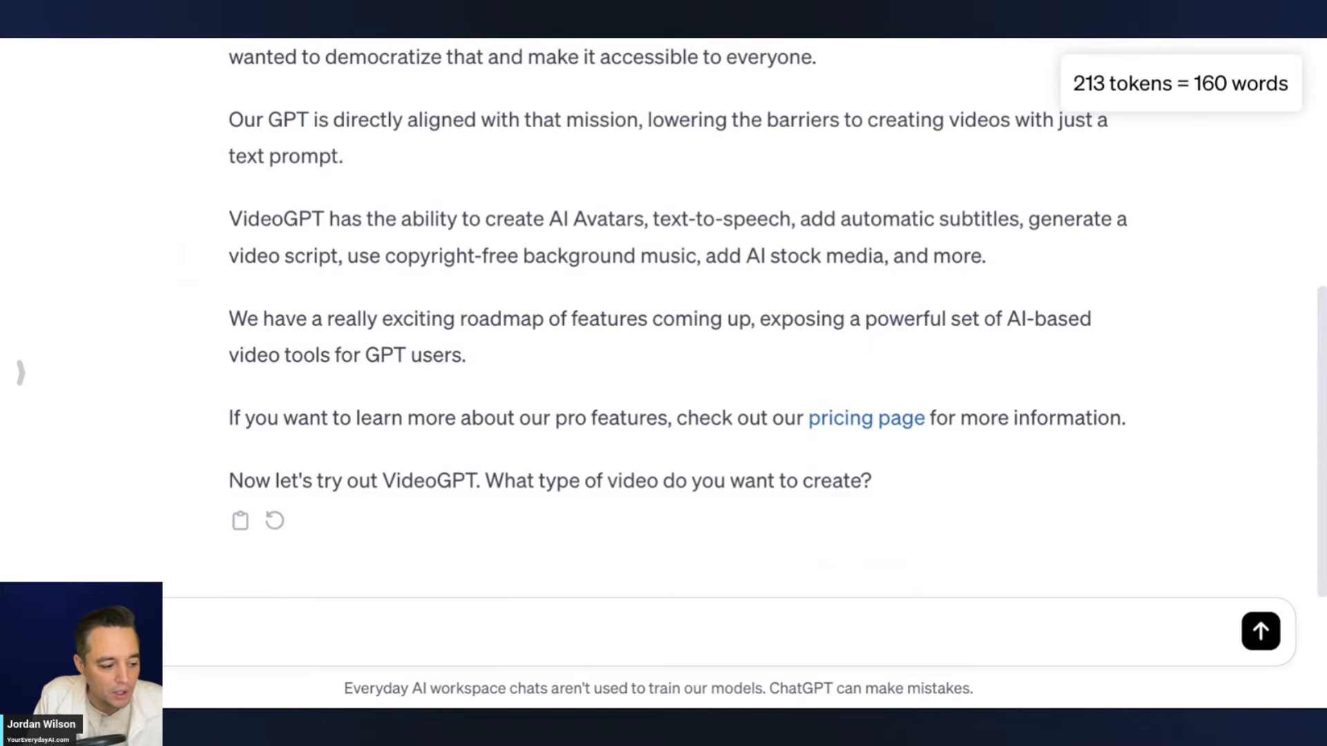
pyautogui.write('about why i should')
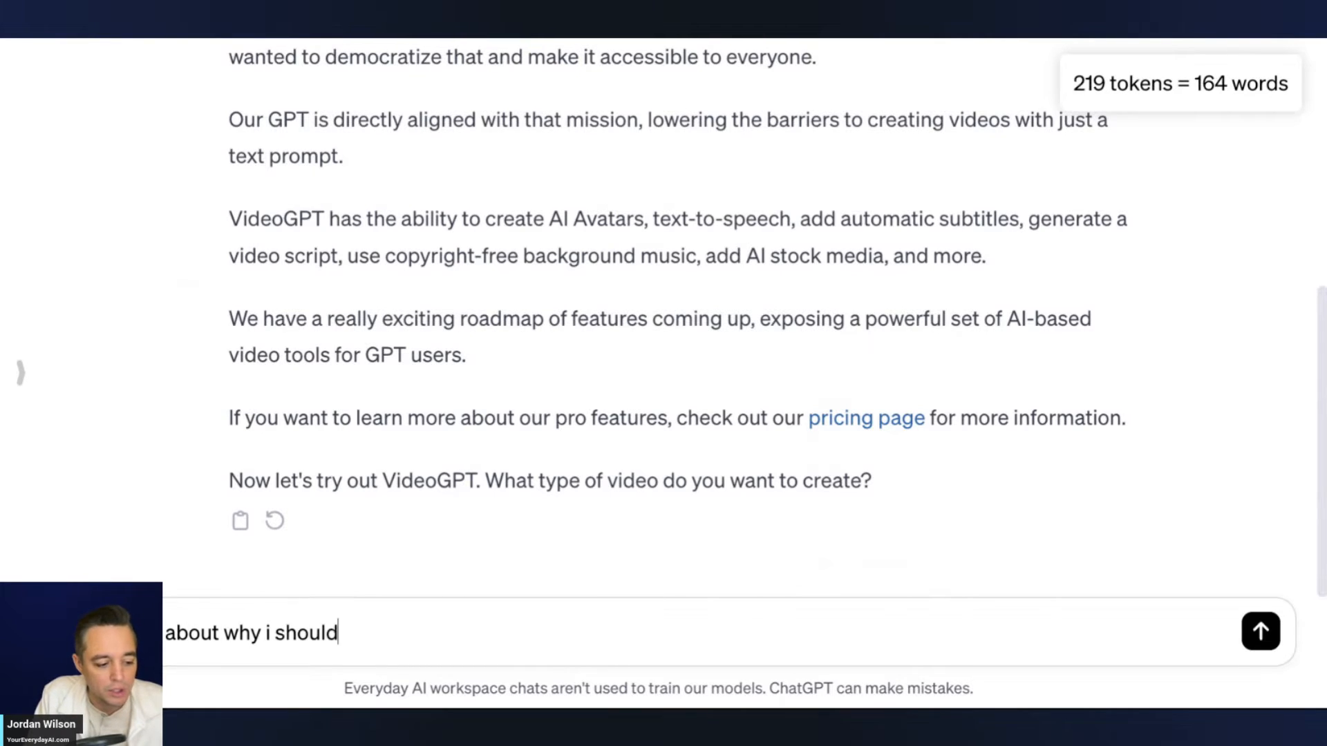
pyautogui.write(' get ')
pyautogui.write('ppy')
# Send the request for a video about why you should get a puppy.
pyautogui.press('Return')
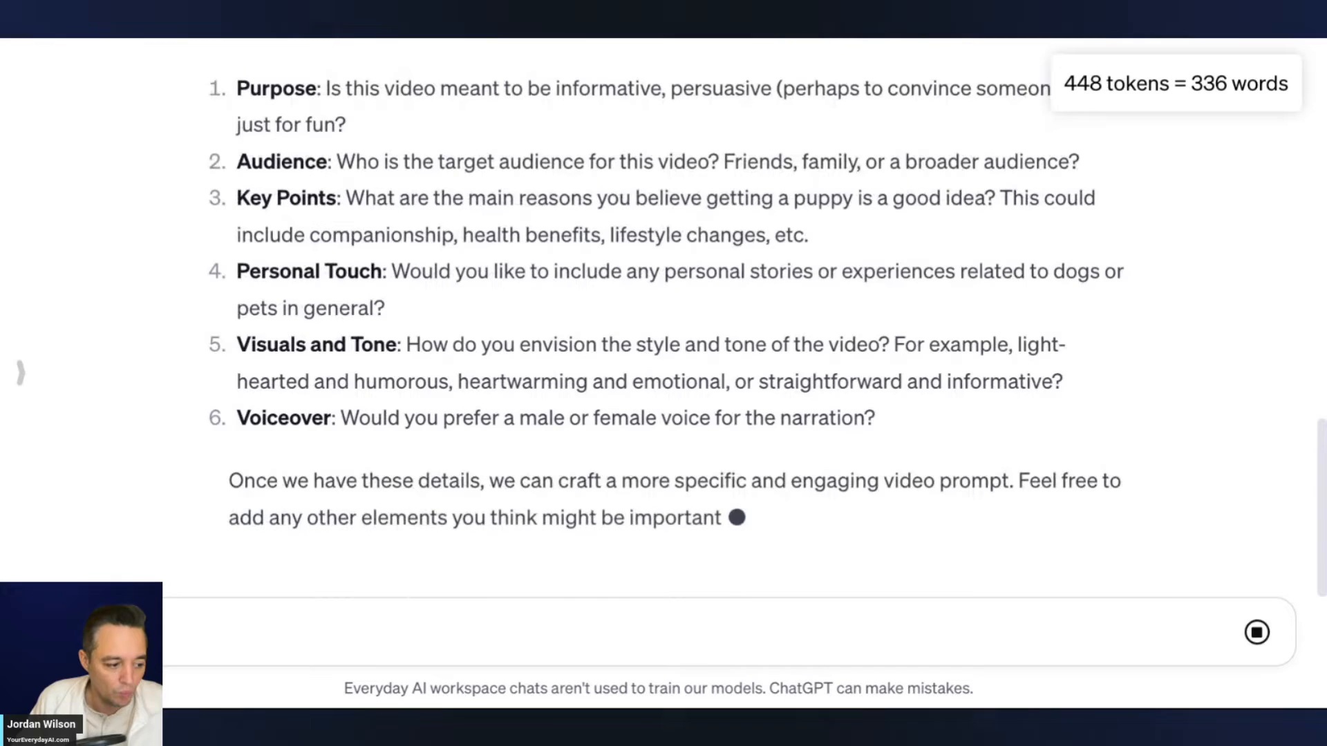
pyautogui.scroll(1, 658, 472)
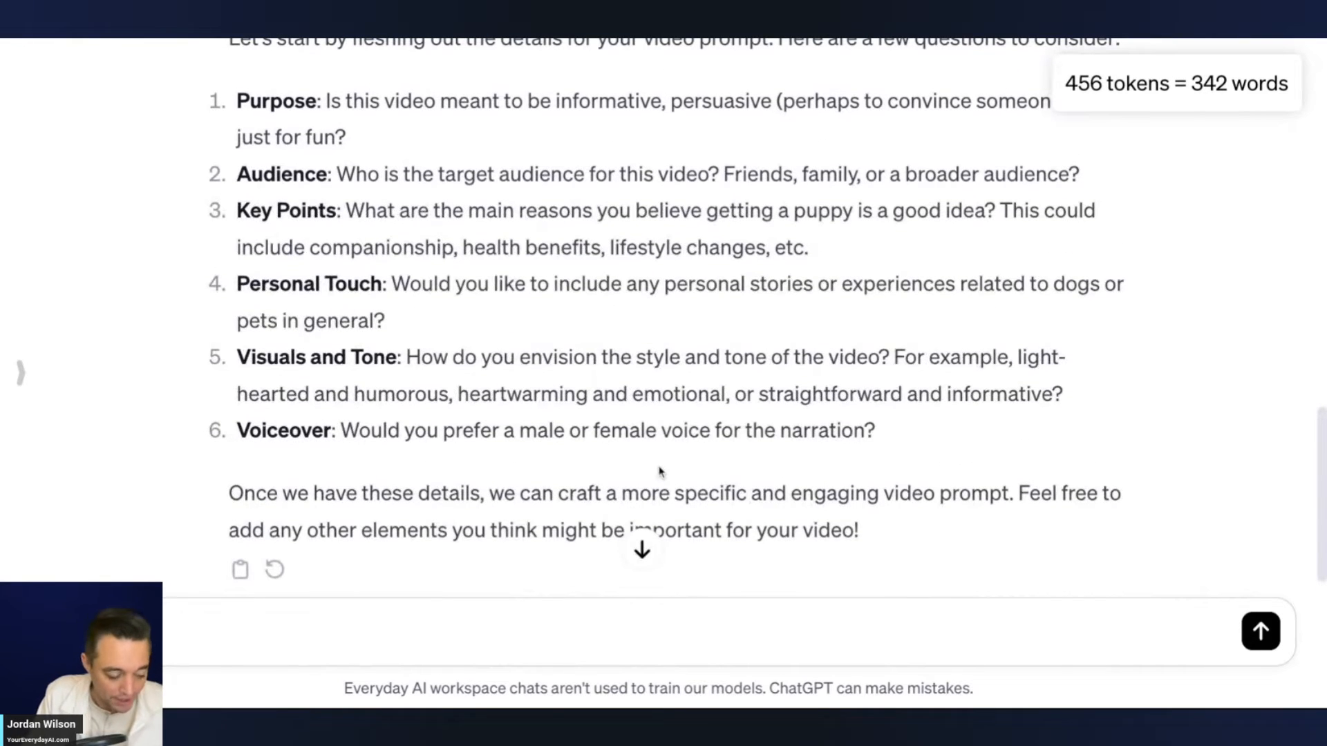
pyautogui.write('for fun')
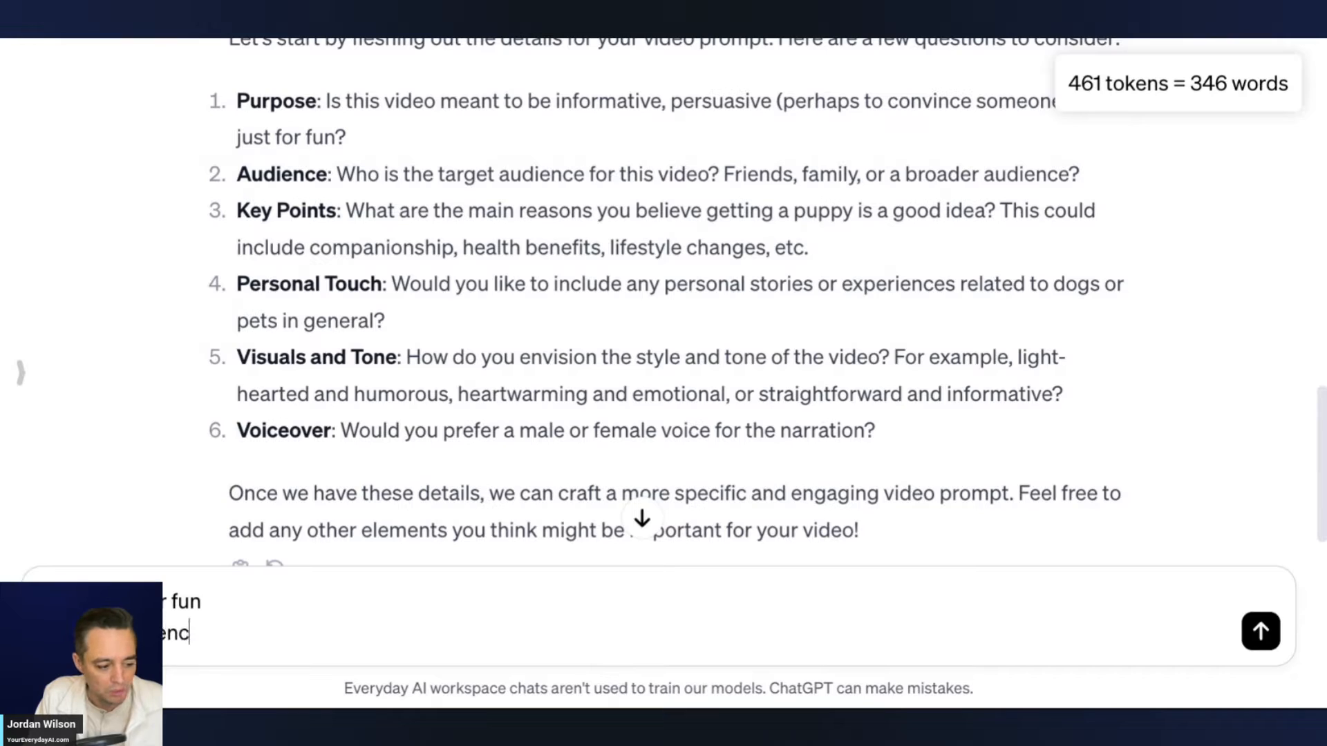
pyautogui.write('e is me. i wan')
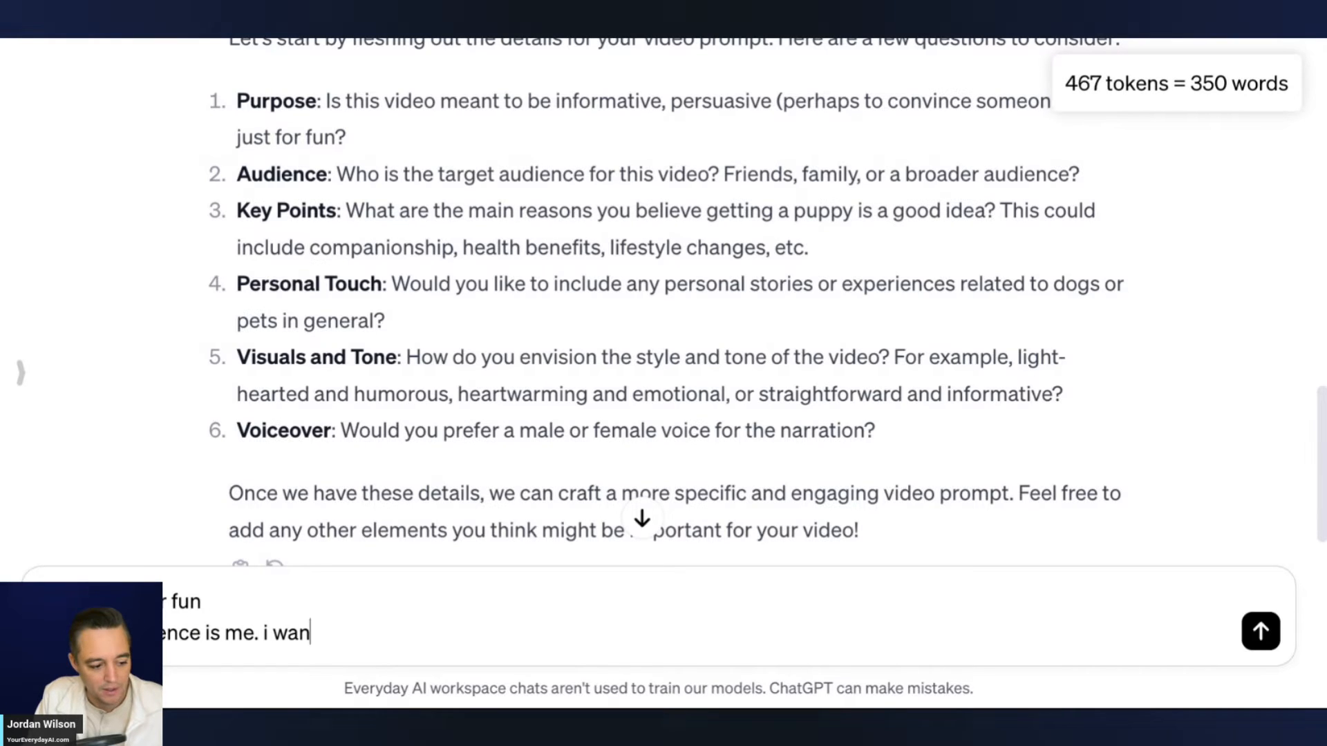
pyautogui.write('t to convin')
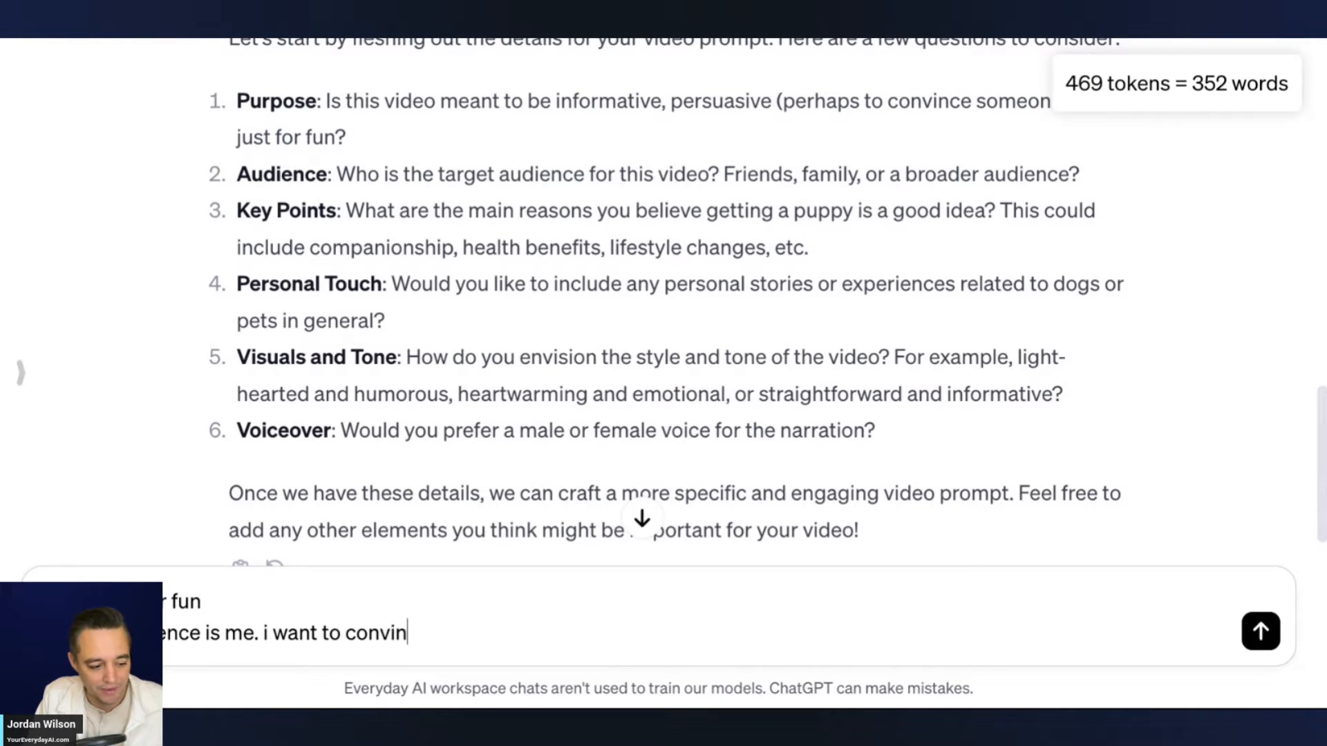
pyautogui.write('e myself')
# Send six numbered answers: for fun, audience is me, puppies are fun, no, light hearted and fun, male.
pyautogui.hotkey('shift', 'Return')
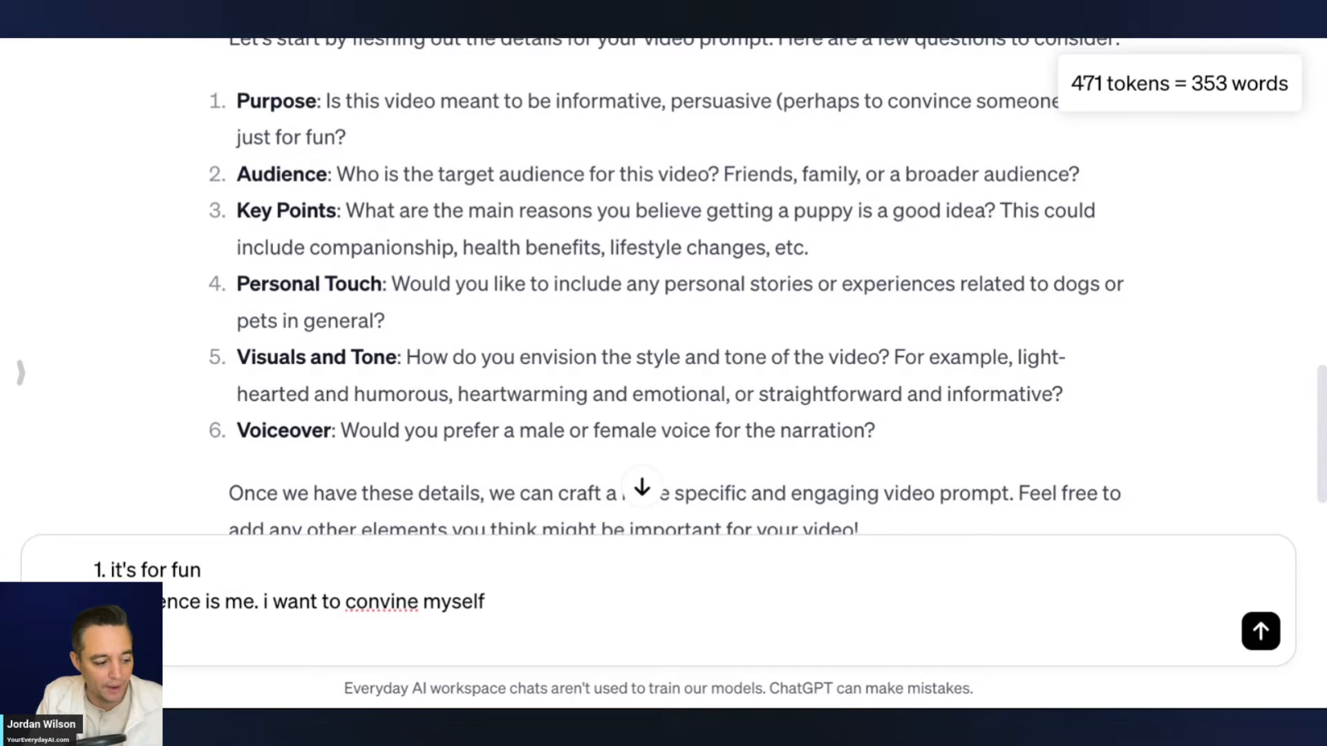
pyautogui.write('3.')
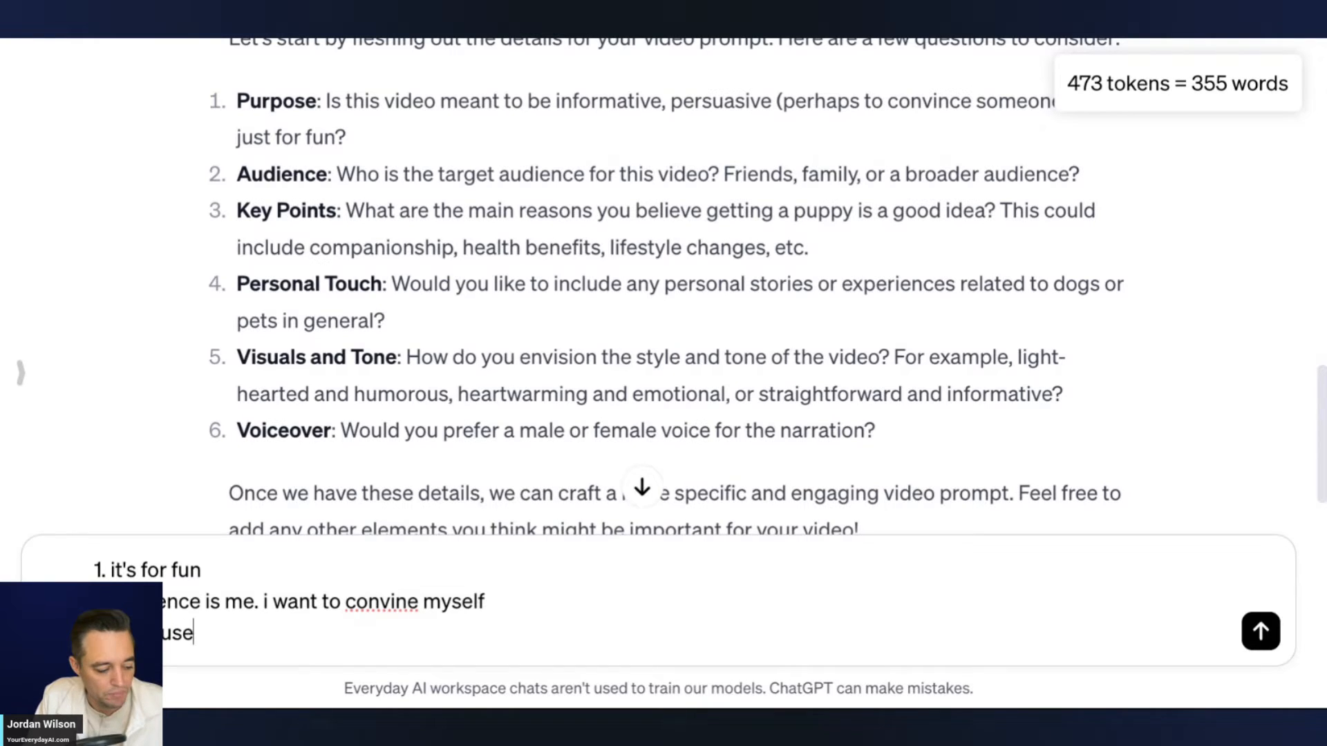
pyautogui.write('puppies are fun')
pyautogui.hotkey('shift', 'Return')
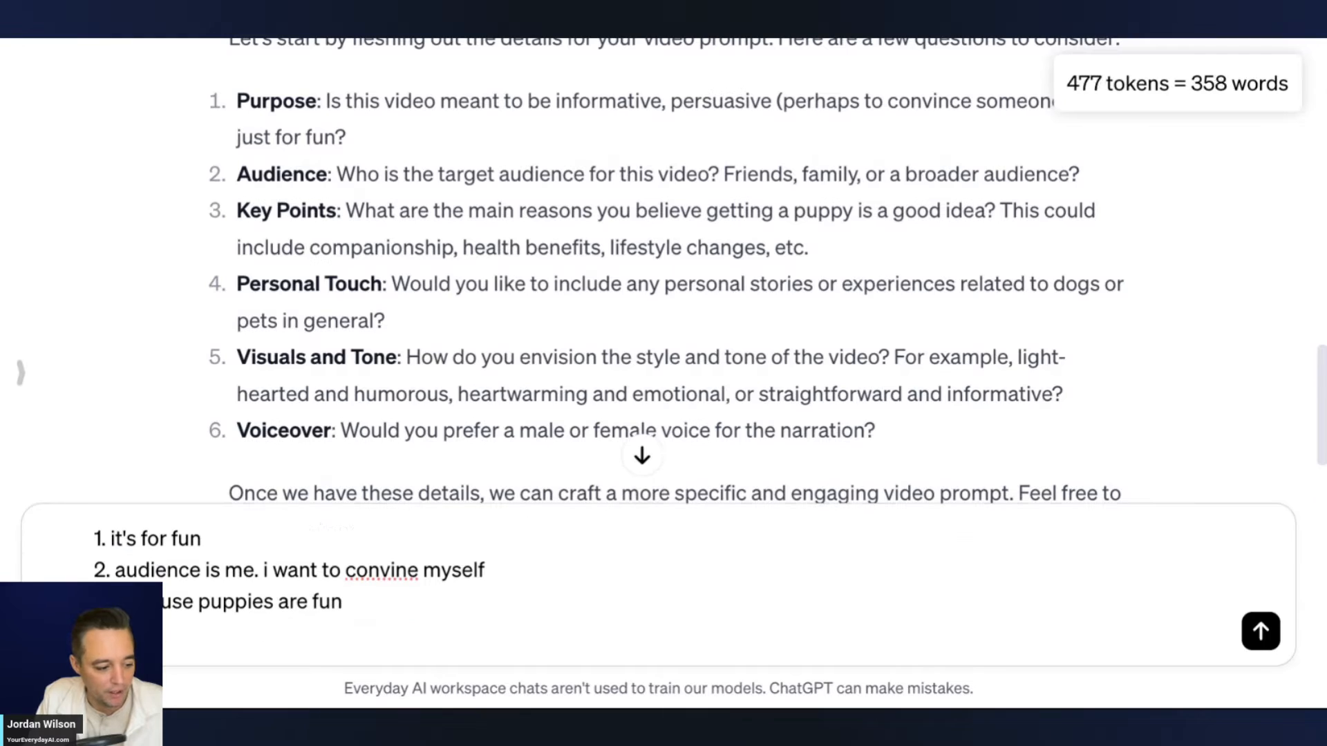
pyautogui.write('4. n')
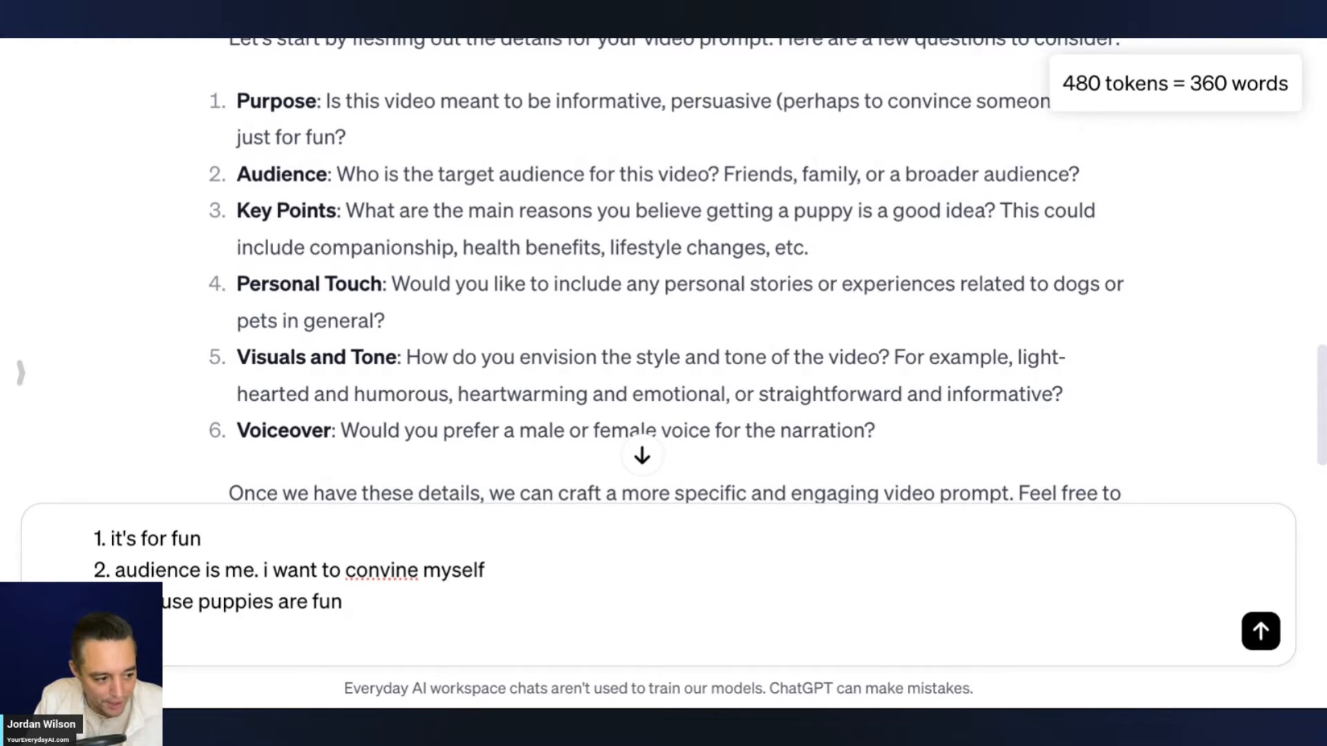
pyautogui.hotkey('shift', 'Return')
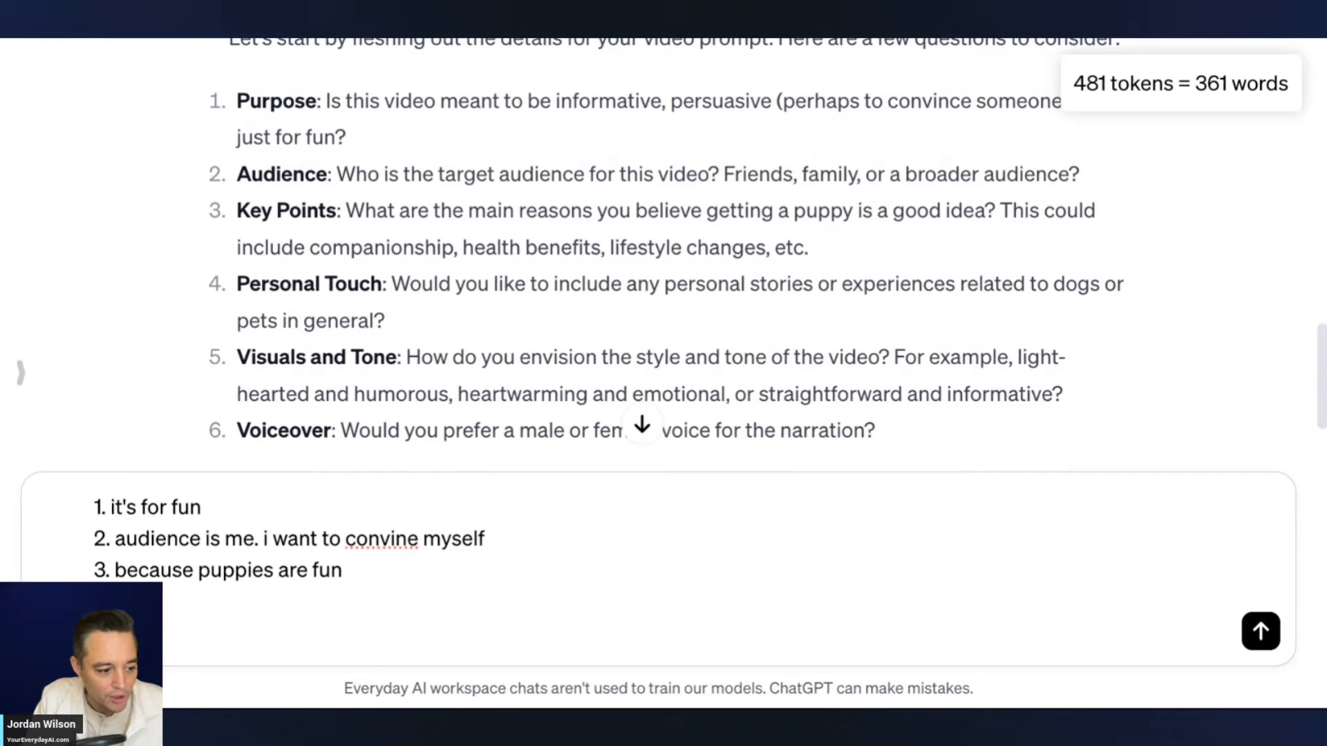
pyautogui.write('5. ')
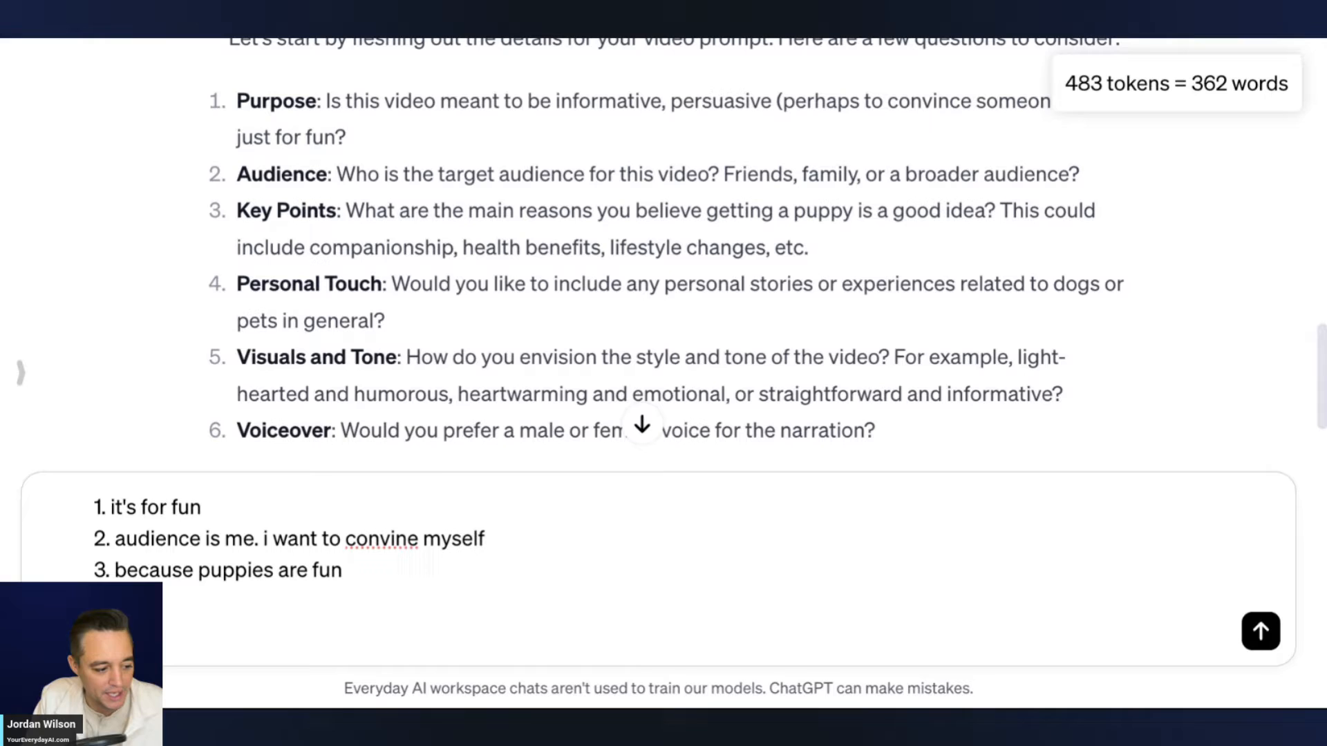
pyautogui.write('heartedan')
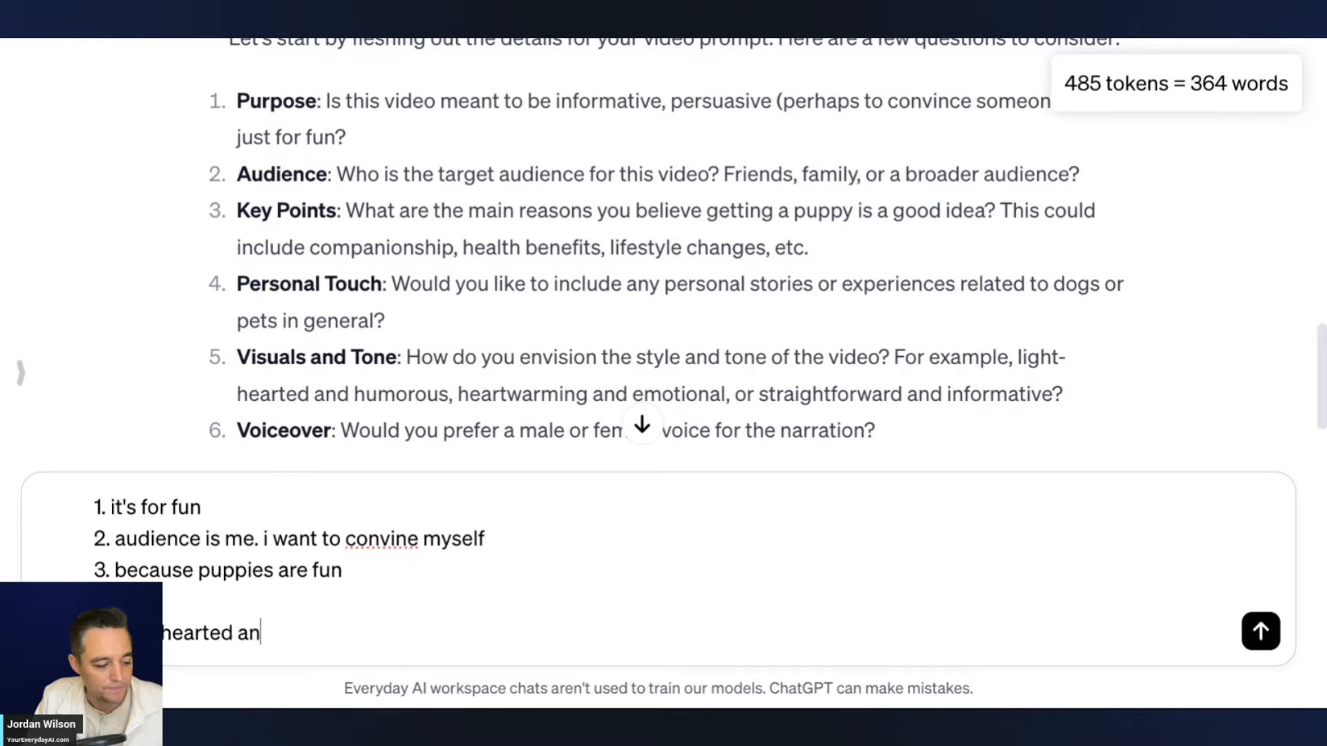
pyautogui.write('d fun')
pyautogui.hotkey('shift', 'Return')
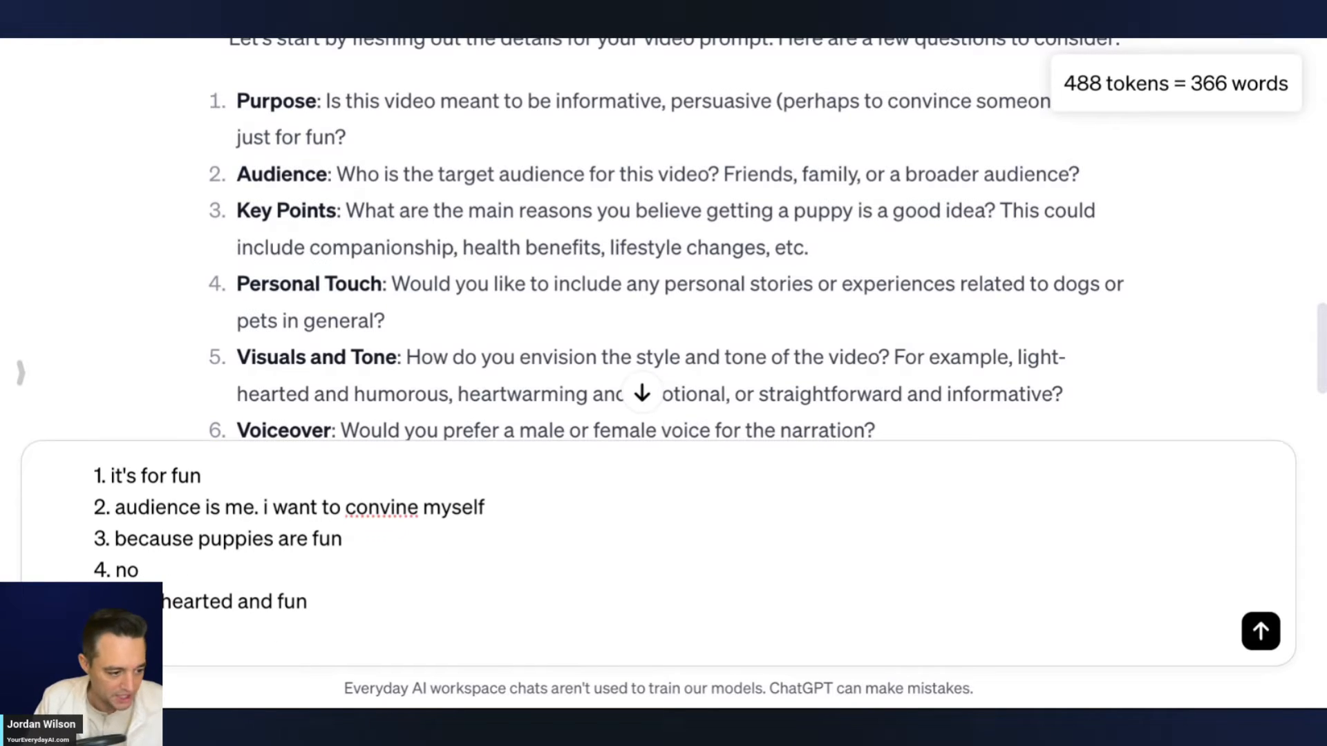
pyautogui.write('6')
pyautogui.scroll(-4, 607, 357)
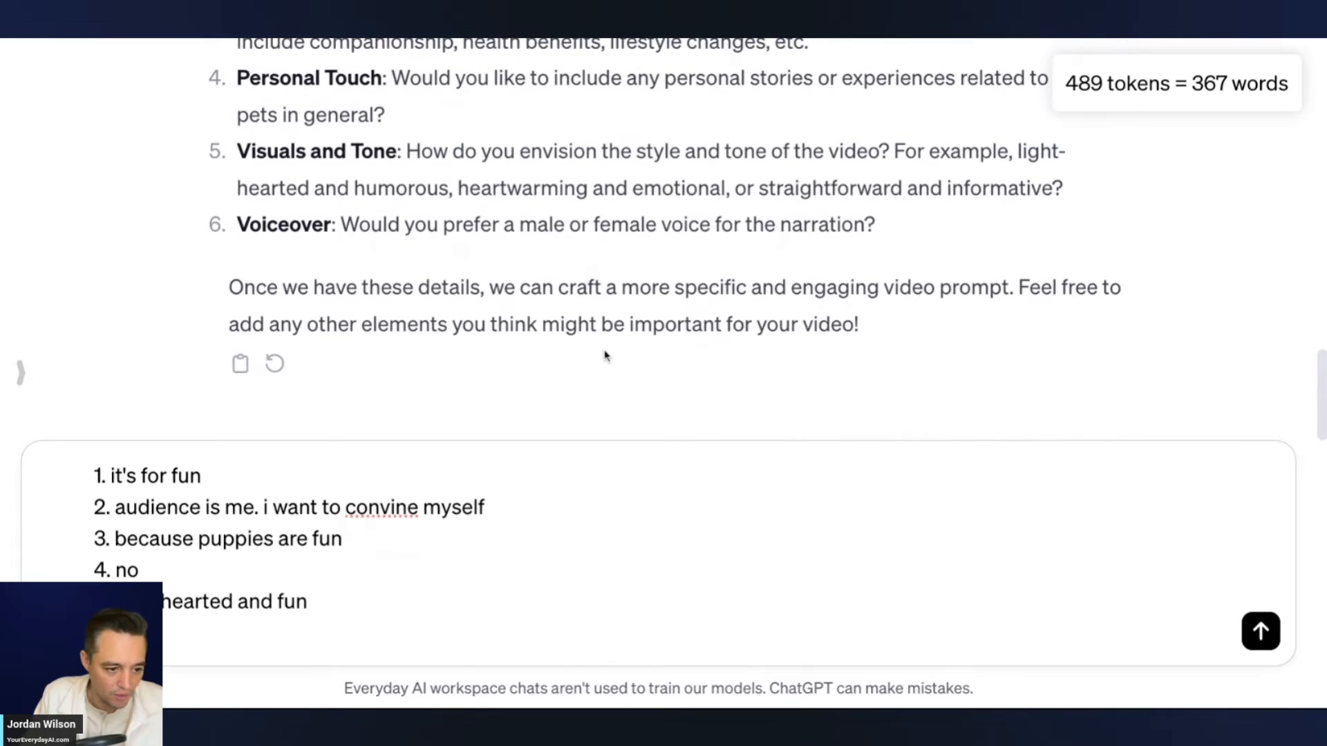
pyautogui.write('. male')
pyautogui.press('Return')
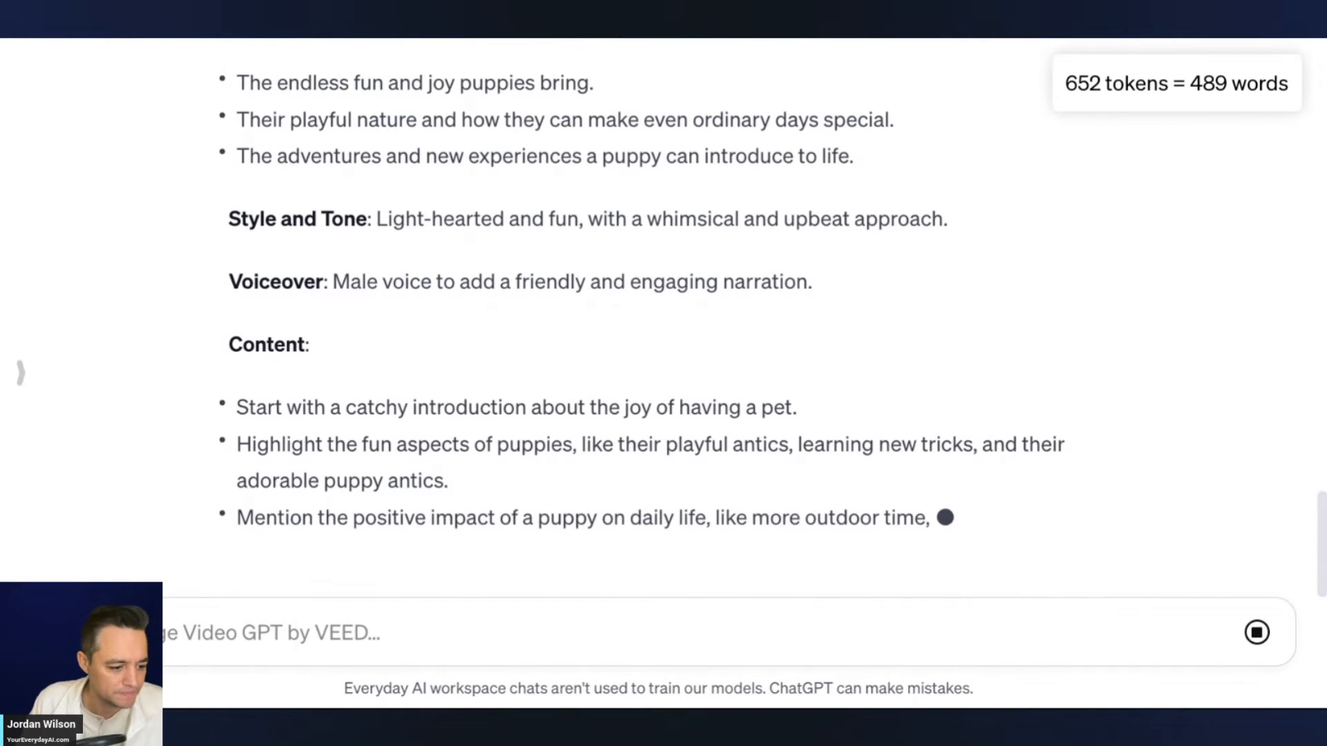
pyautogui.scroll(3, 569, 315)
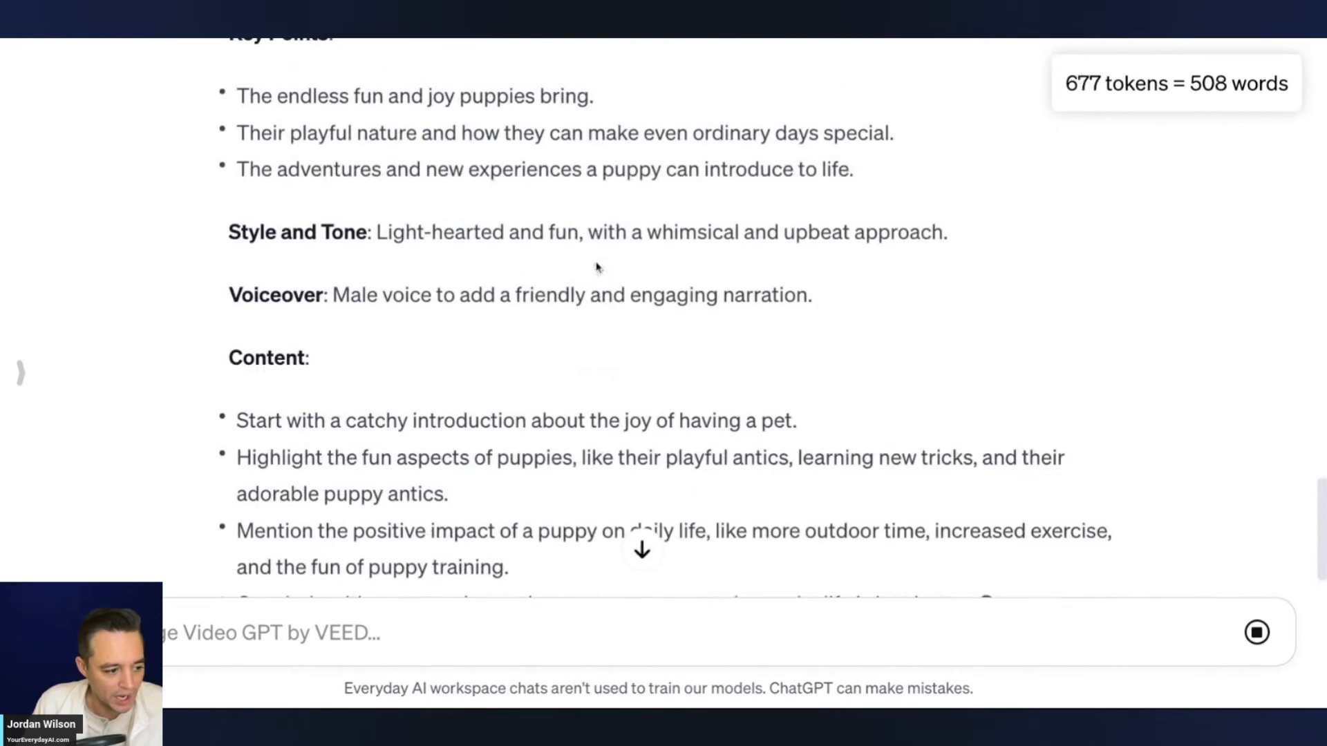
pyautogui.scroll(3, 549, 363)
pyautogui.scroll(2, 516, 410)
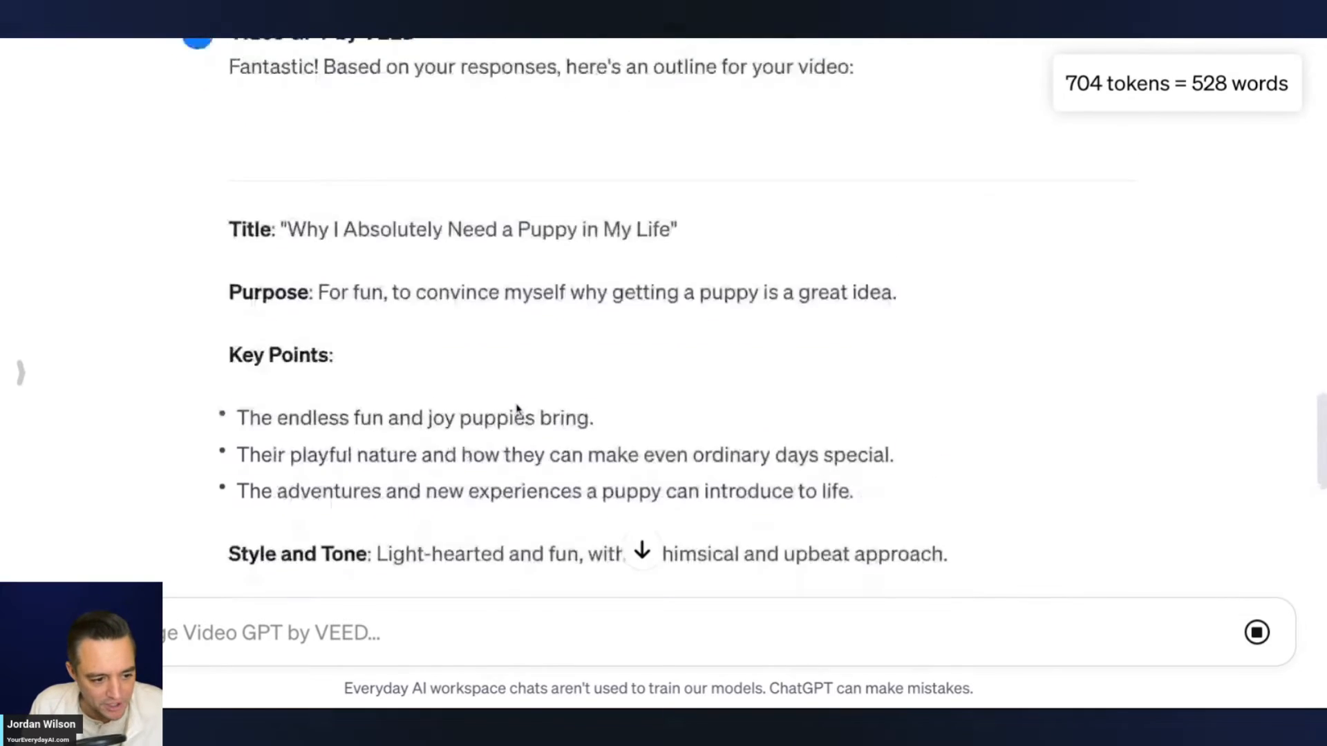
pyautogui.scroll(-2, 516, 410)
pyautogui.scroll(-2, 516, 410)
pyautogui.scroll(-3, 517, 410)
pyautogui.scroll(-2, 516, 409)
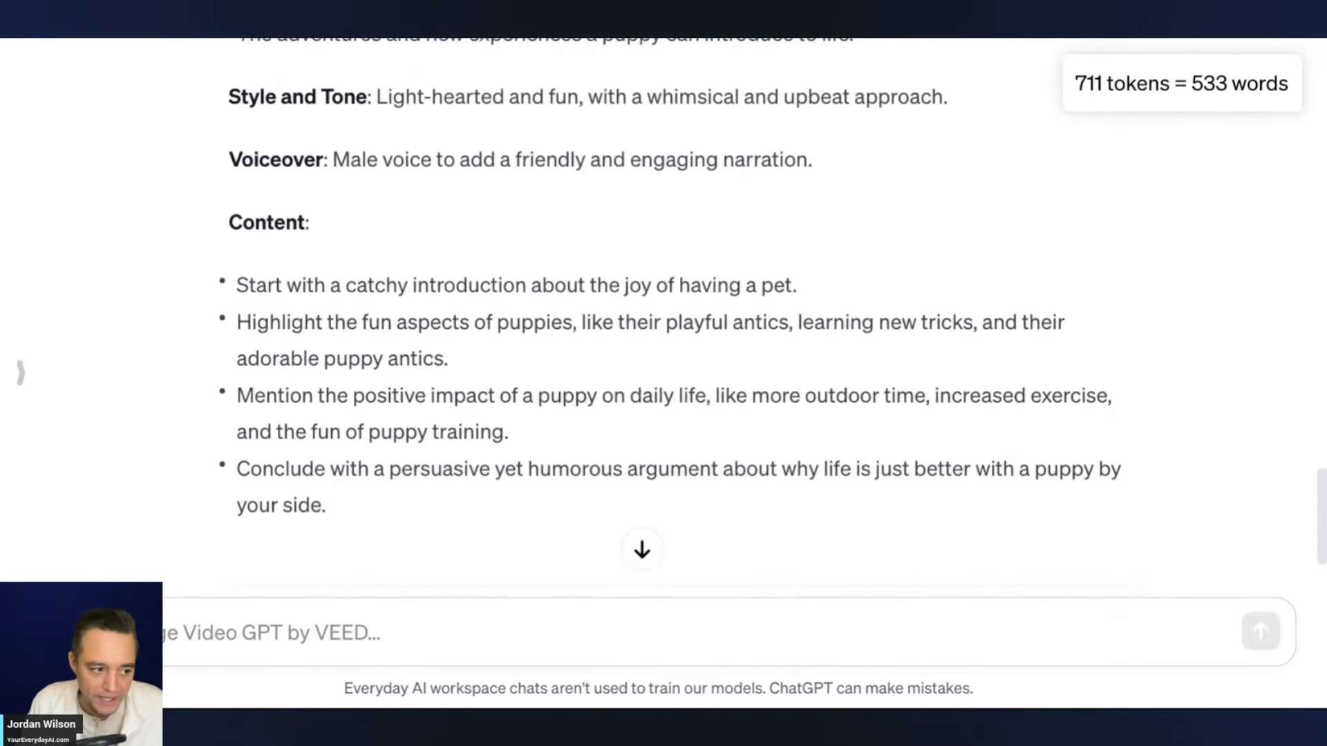
pyautogui.scroll(-2, 516, 410)
pyautogui.scroll(-2, 516, 410)
pyautogui.scroll(-1, 516, 409)
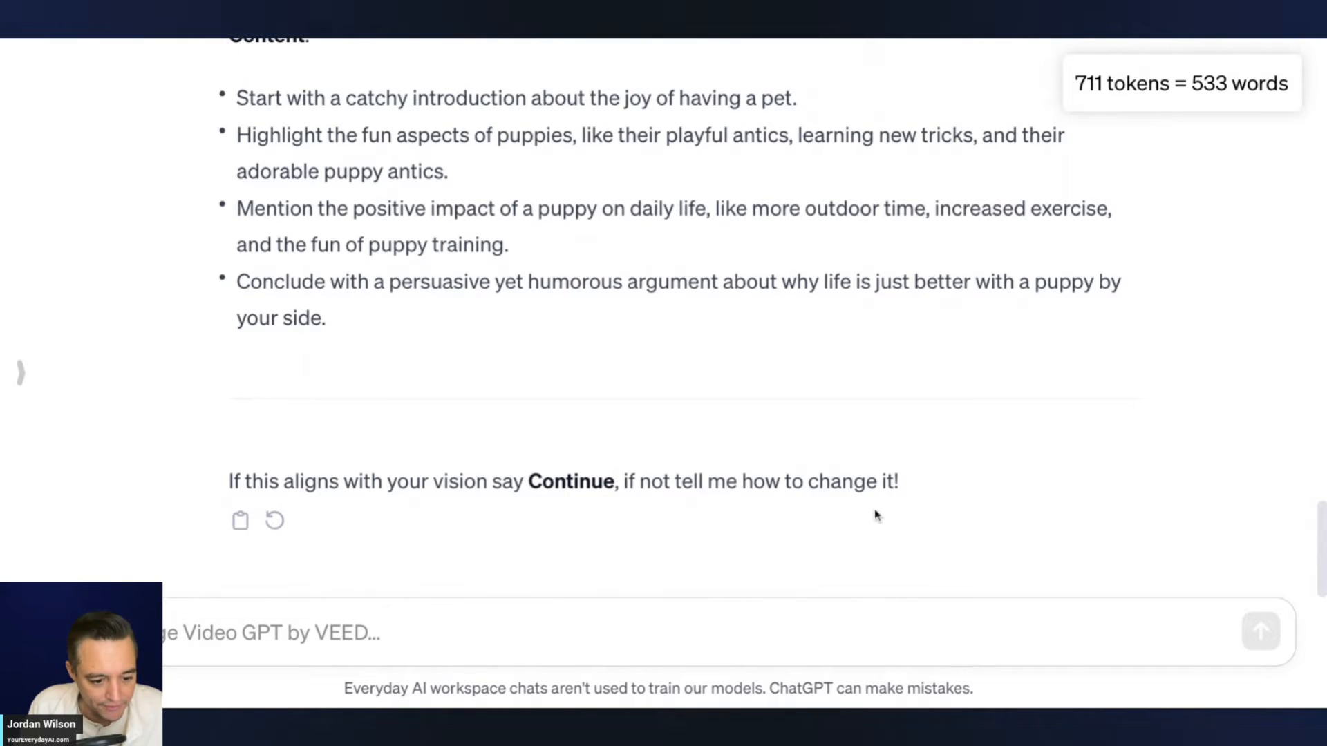
pyautogui.scroll(3, 622, 301)
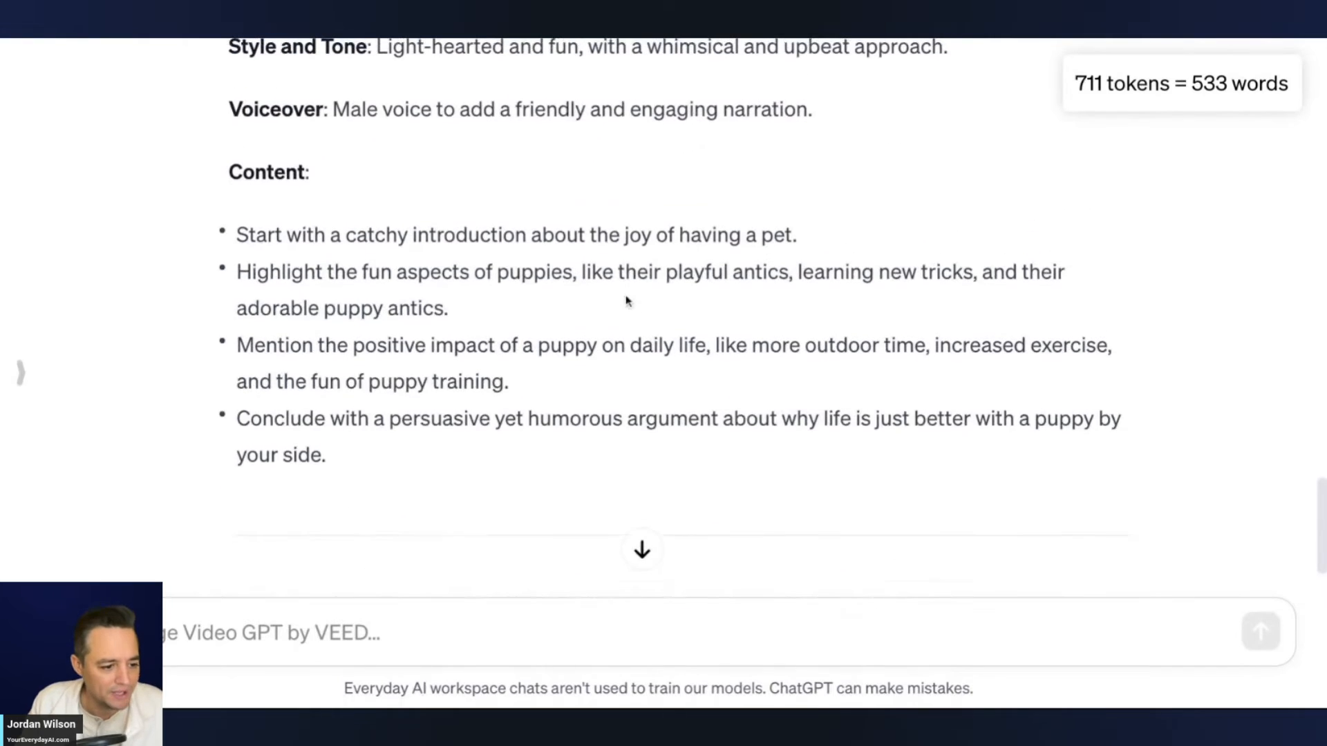
pyautogui.scroll(3, 622, 301)
pyautogui.scroll(1, 622, 302)
pyautogui.scroll(-5, 616, 421)
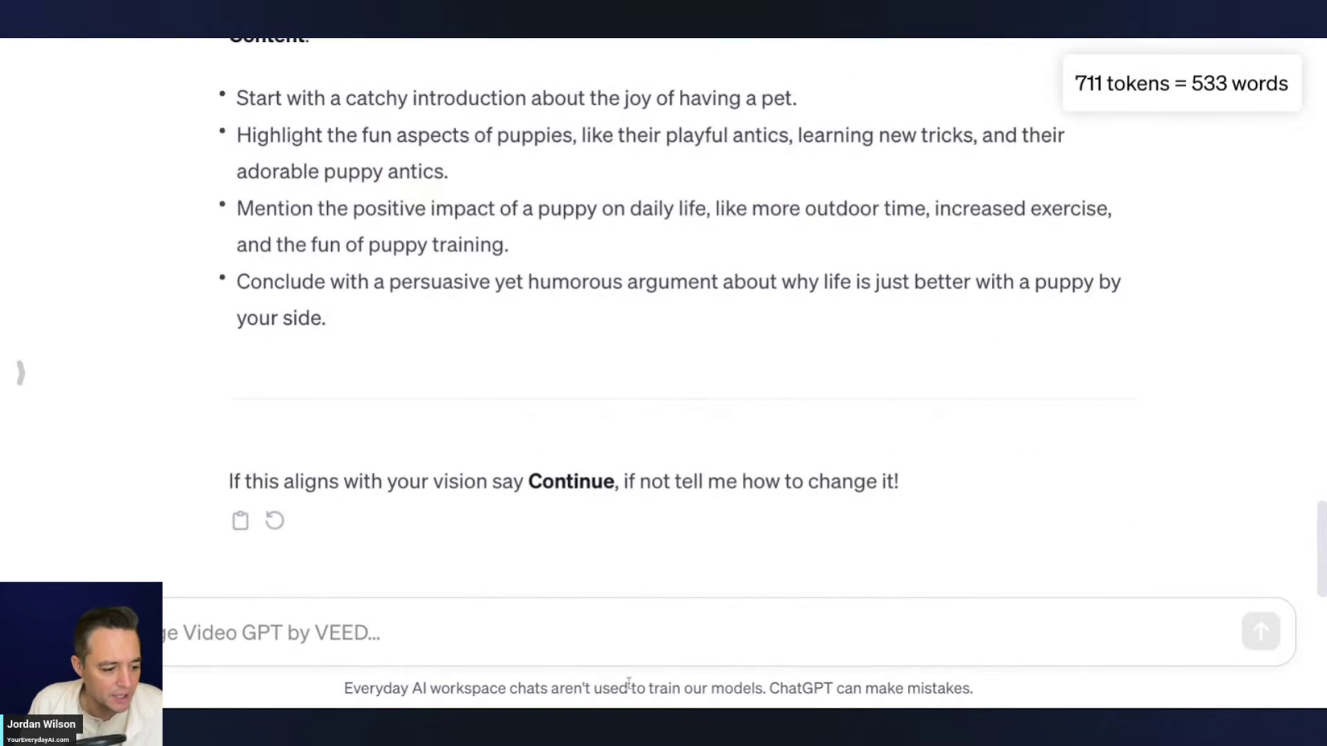
# Send a revision request to make the video about golden retriever puppies only and continue.
pyautogui.click(631, 627)
pyautogui.write('upd')
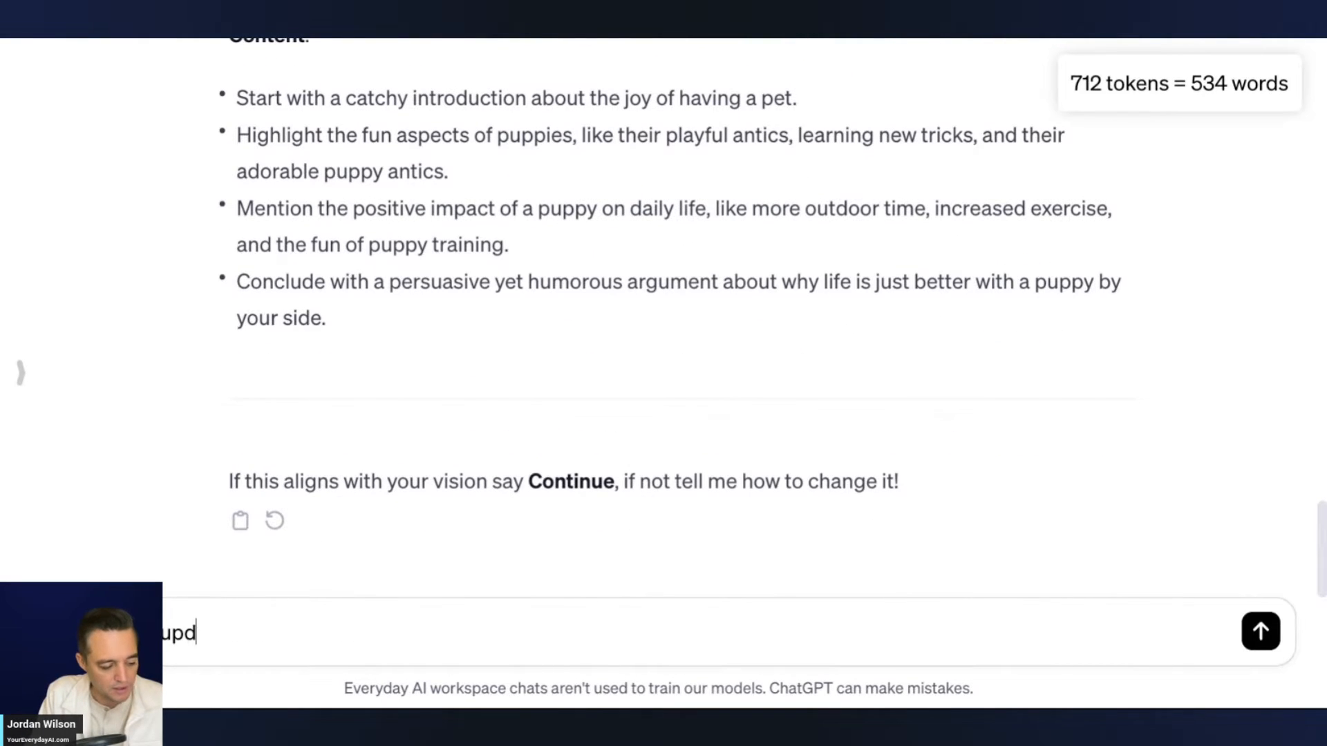
pyautogui.write('ate this and make it ')
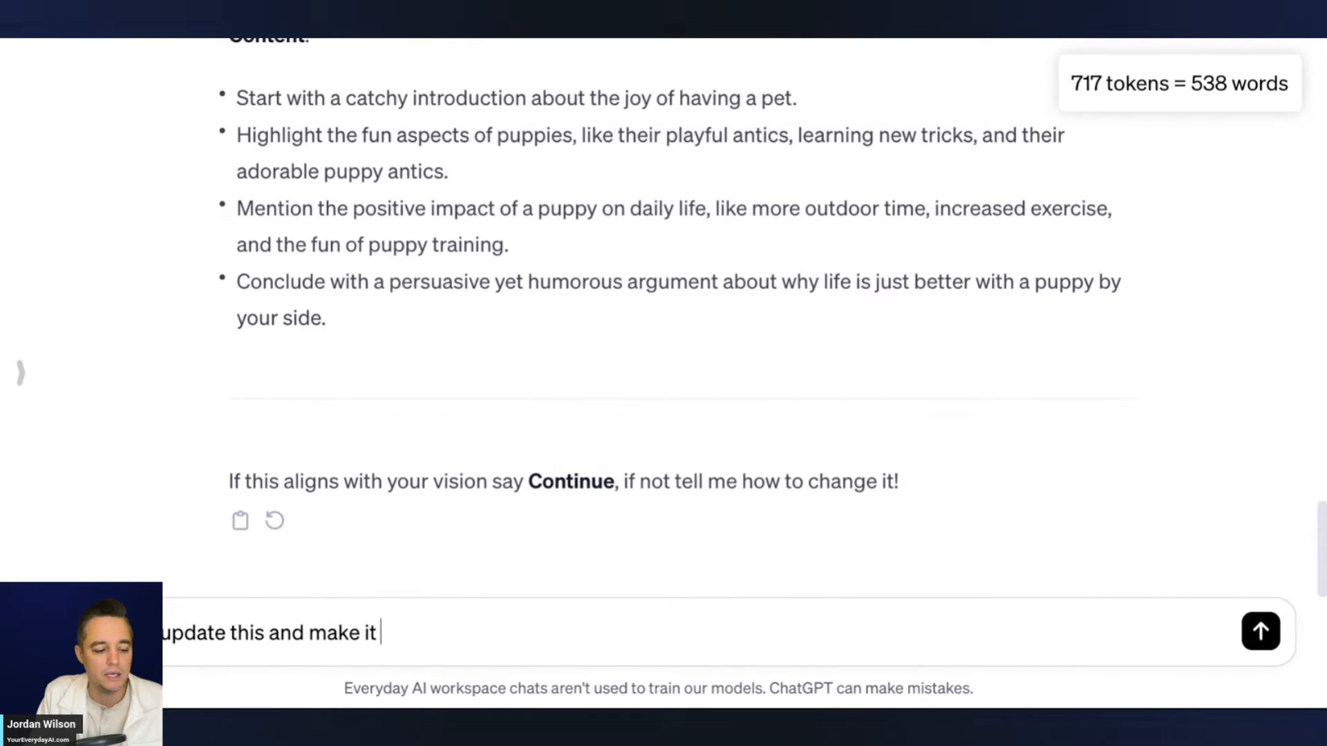
pyautogui.write('about')
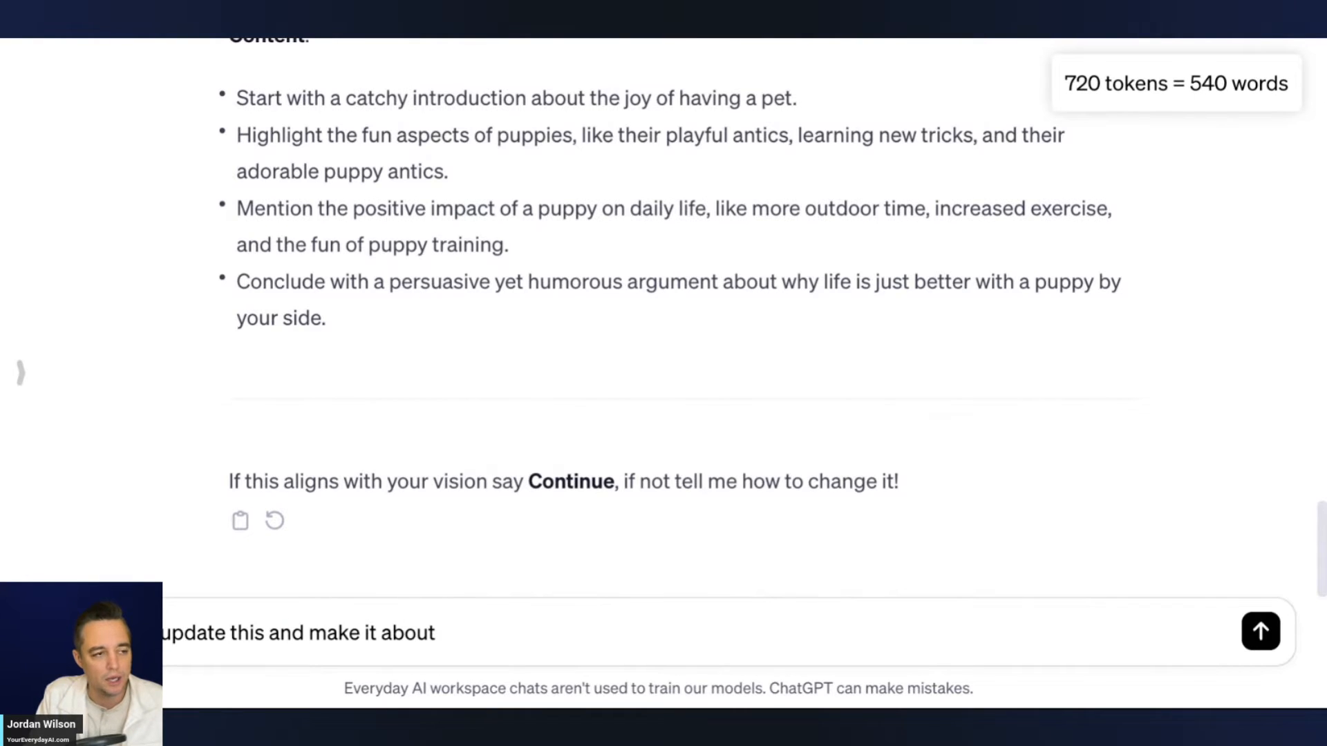
pyautogui.write(' goldent')
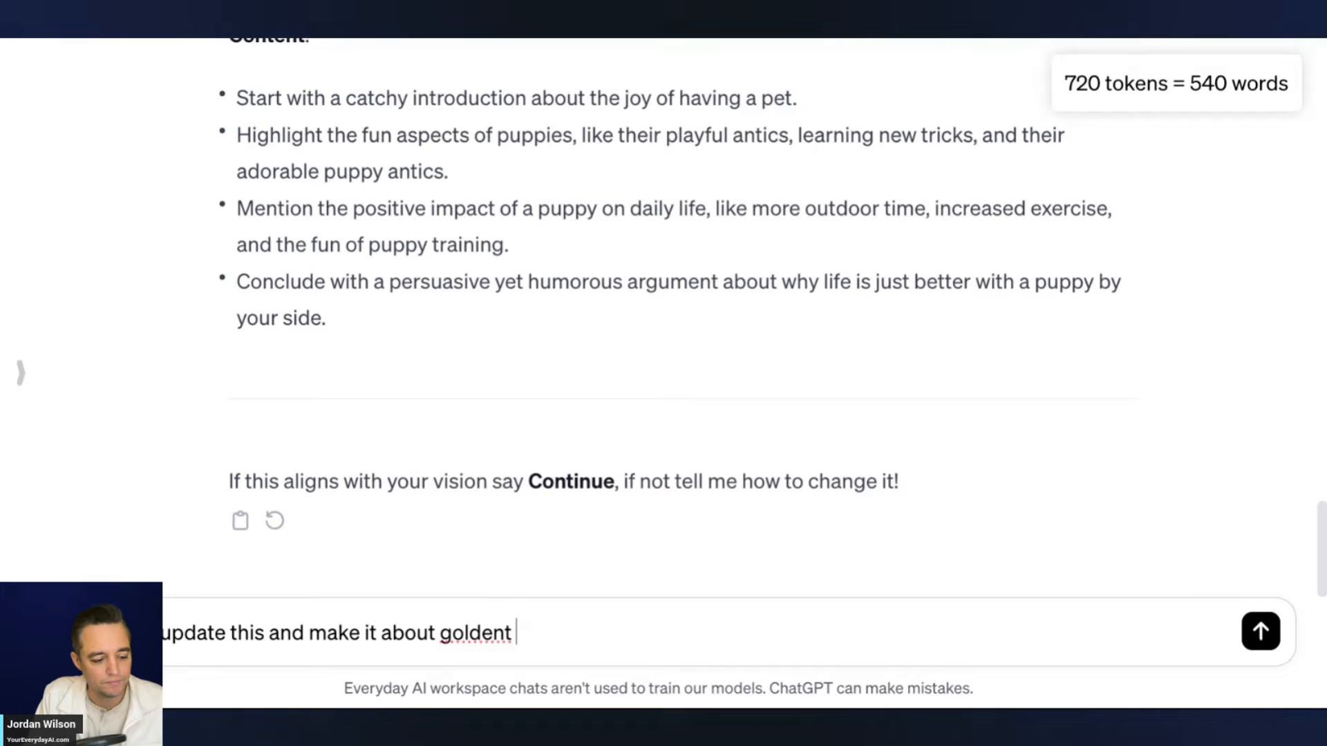
pyautogui.press('BackSpace')
pyautogui.write('retriever p')
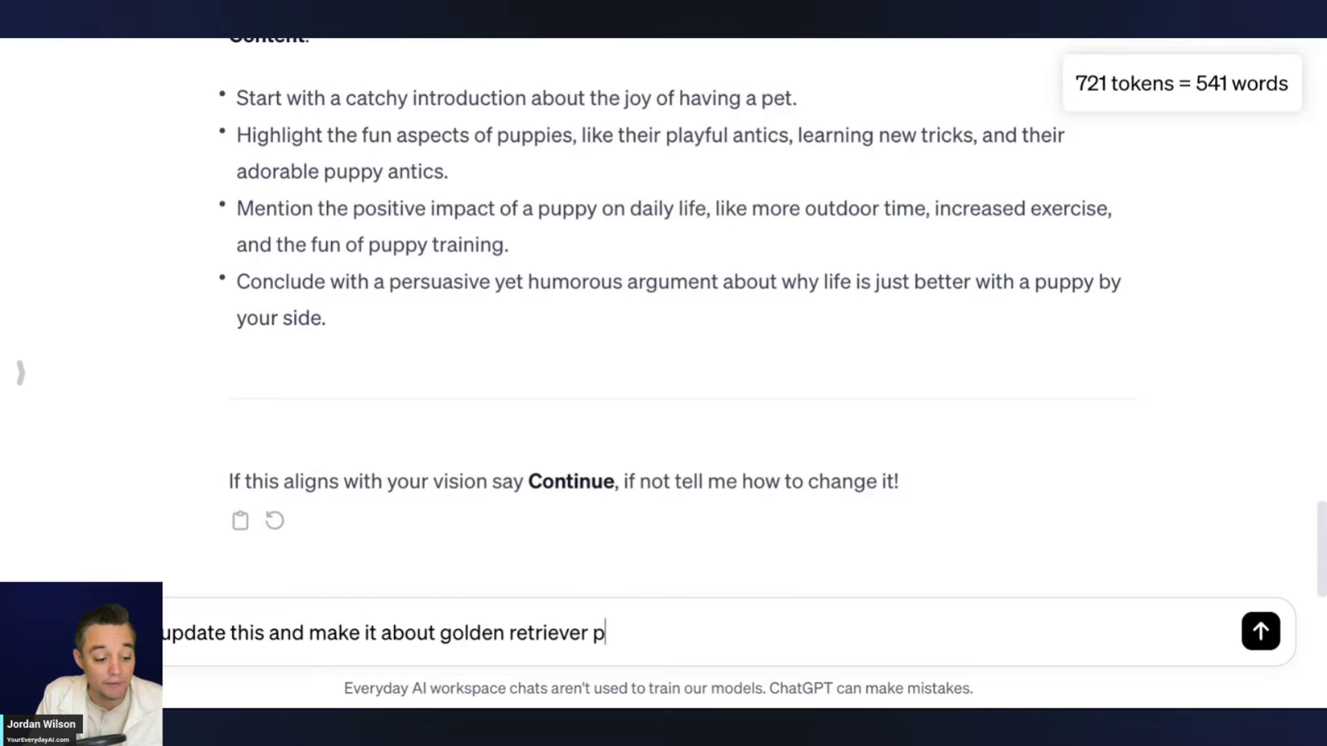
pyautogui.write('uppies n')
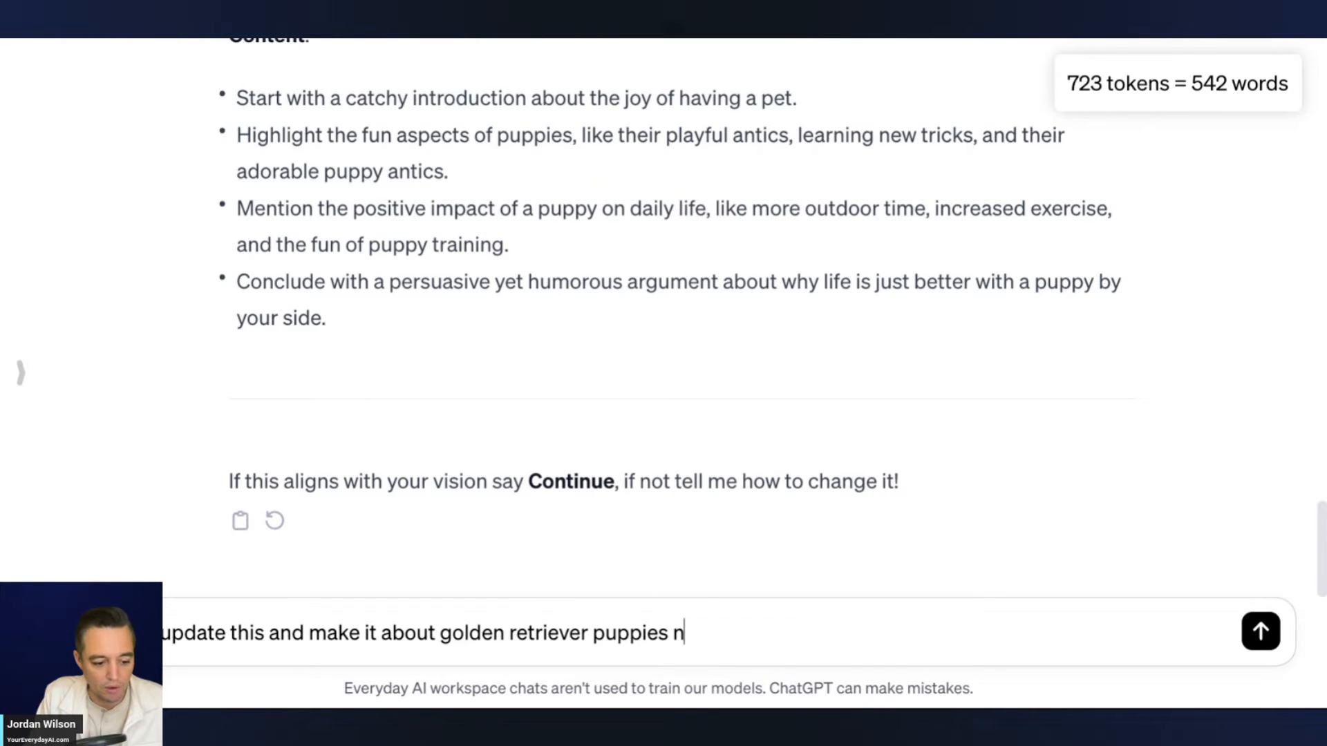
pyautogui.press('BackSpace')
pyautogui.write('only')
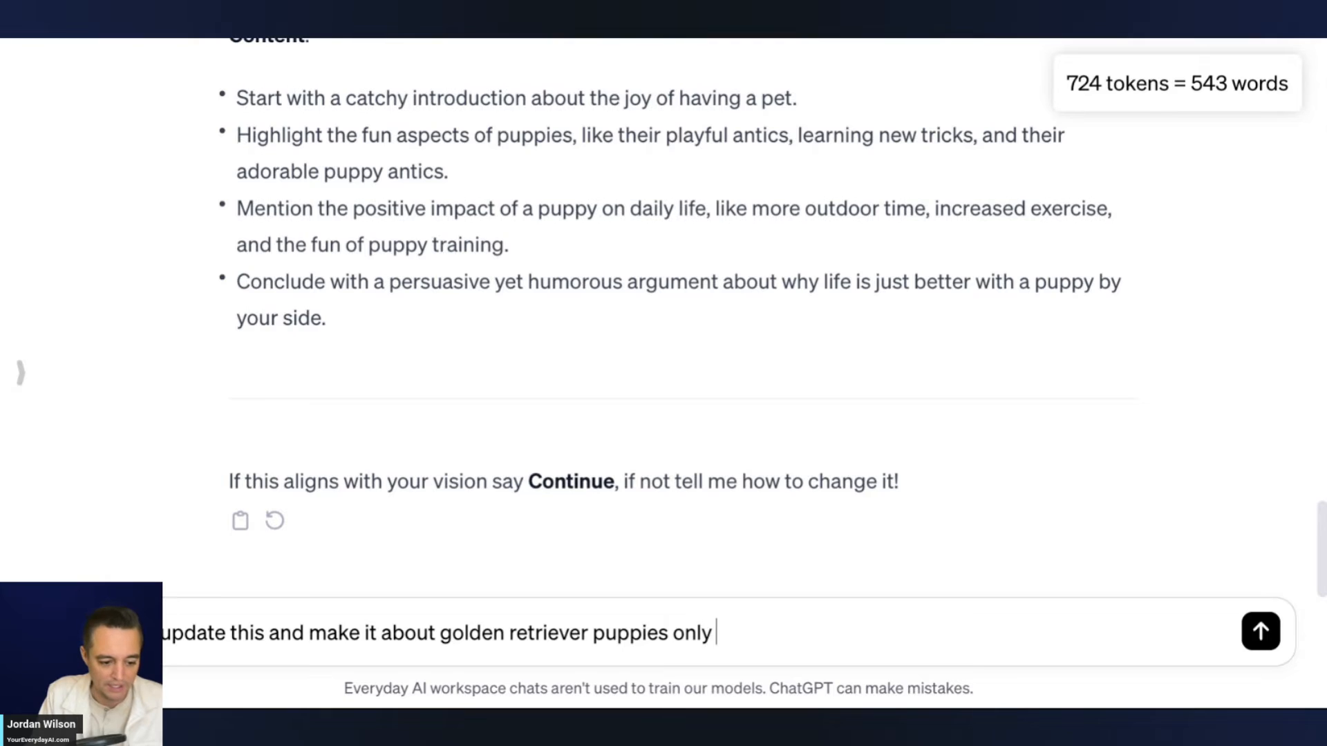
pyautogui.write('. everythin')
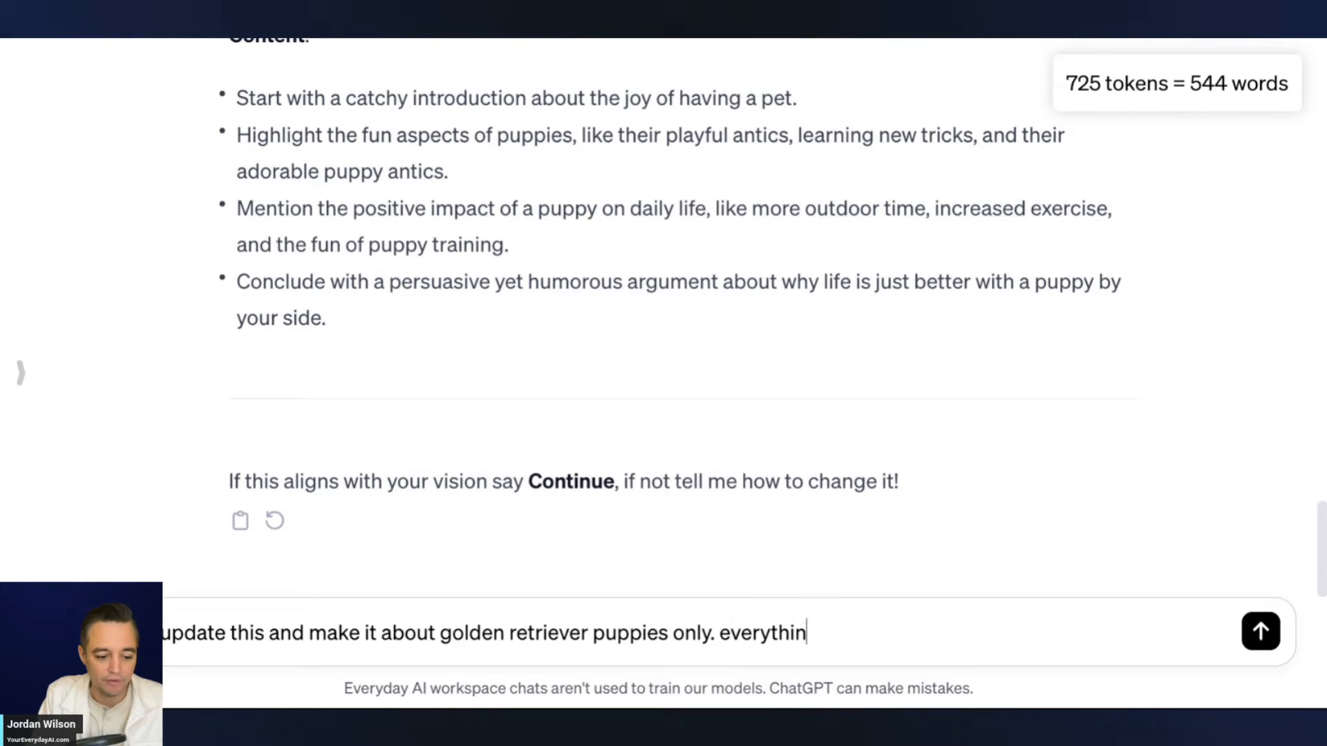
pyautogui.write('g else is great. pl')
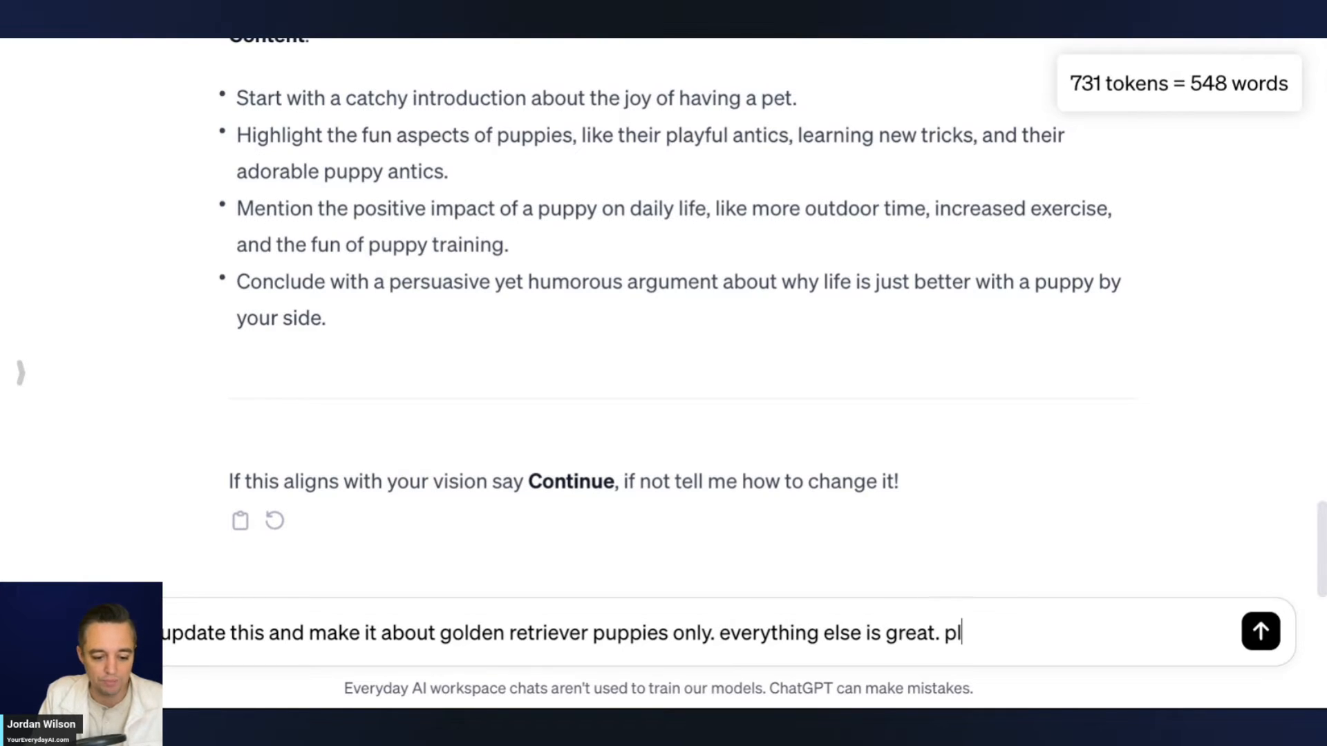
pyautogui.write('ease continye')
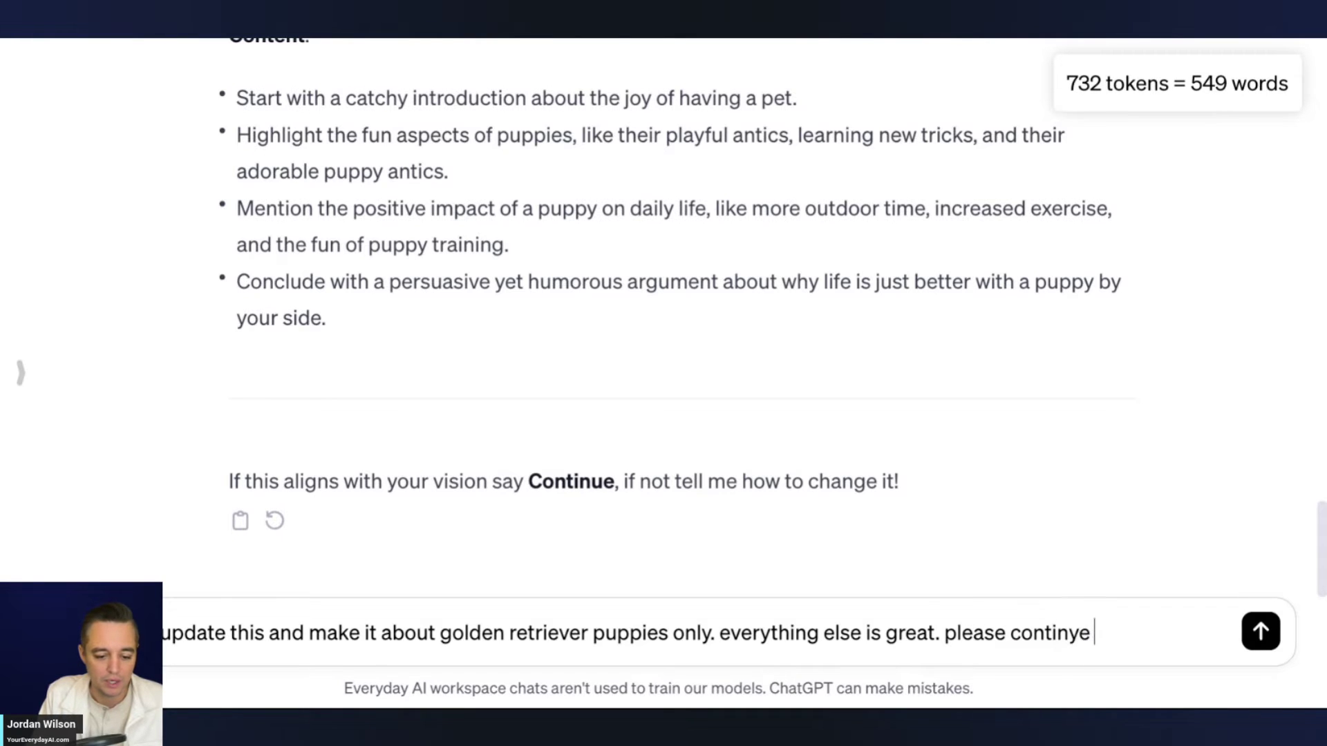
pyautogui.press('Return')
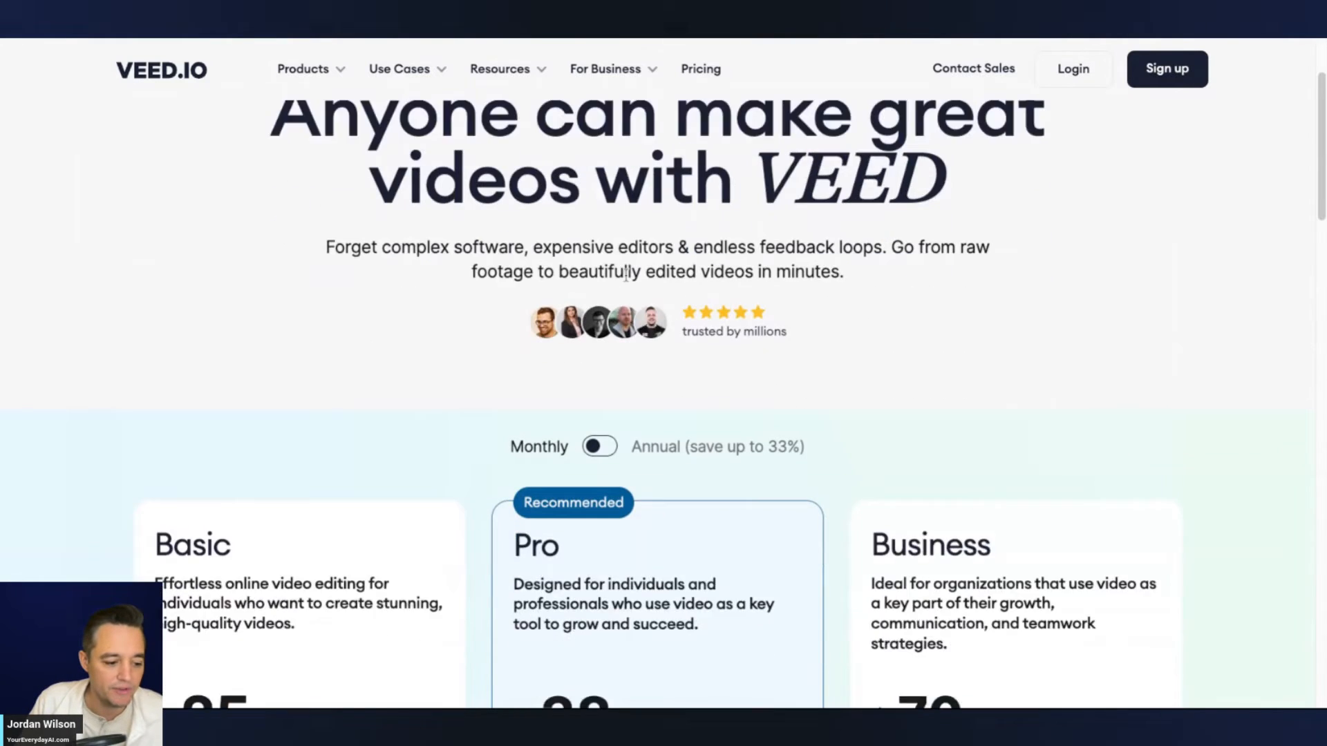
pyautogui.scroll(-5, 489, 325)
pyautogui.scroll(6, 429, 325)
pyautogui.scroll(-1, 428, 325)
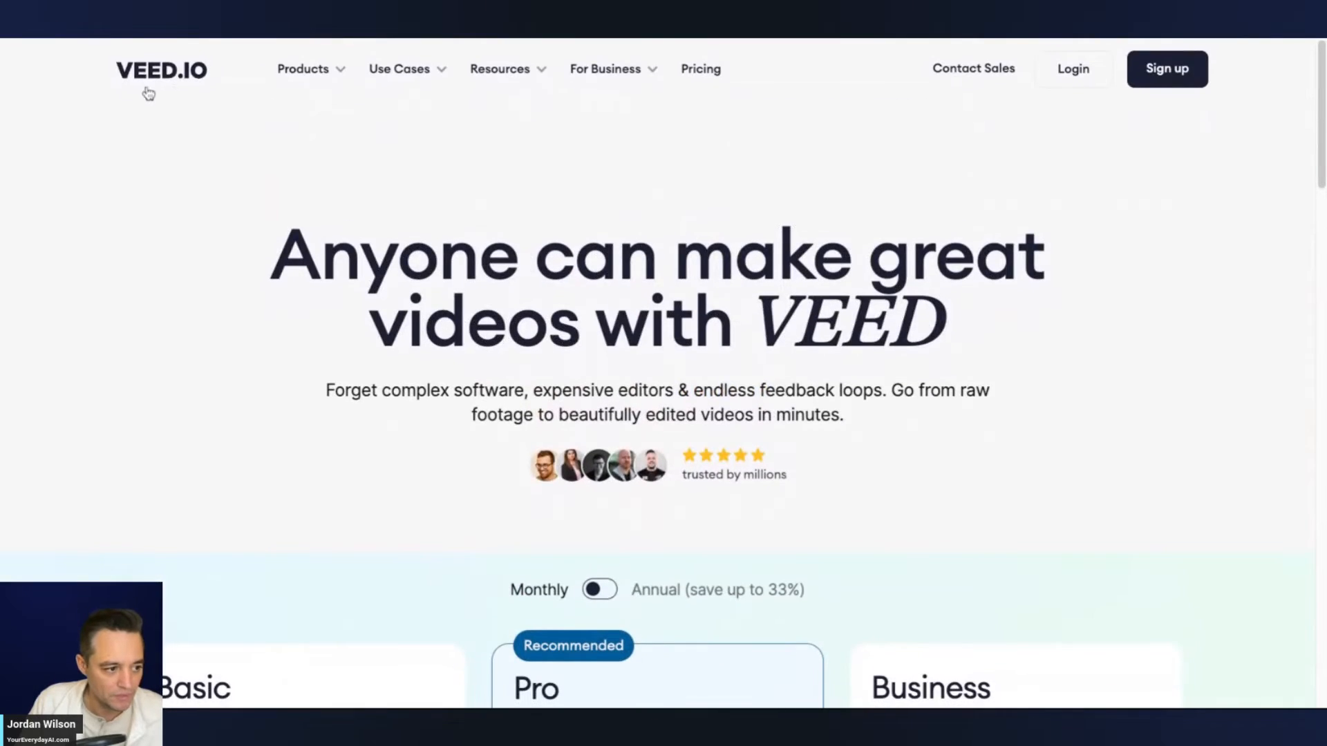
# Visit the VEED dashboard, return to pricing, and view the Free, Basic, Pro and Business plans.
pyautogui.click(150, 77)
pyautogui.click(1249, 122)
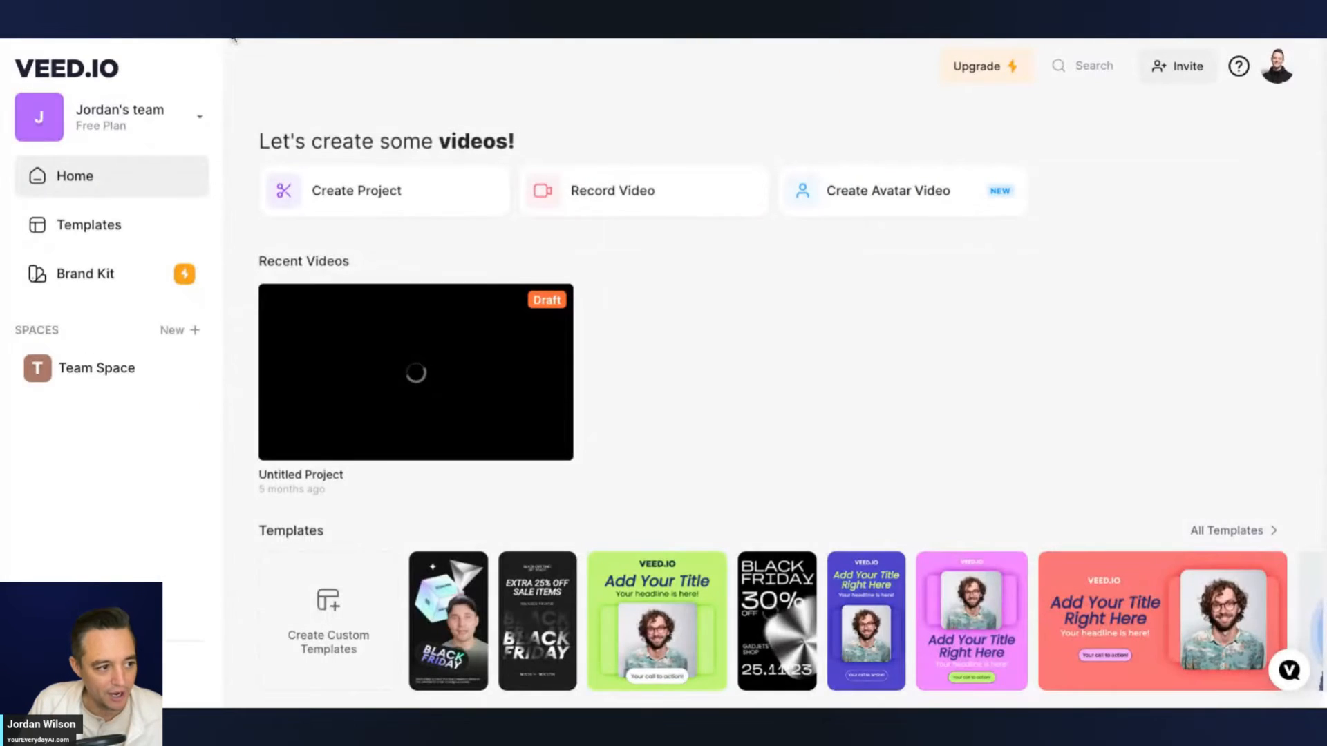
pyautogui.hotkey('alt', 'Left')
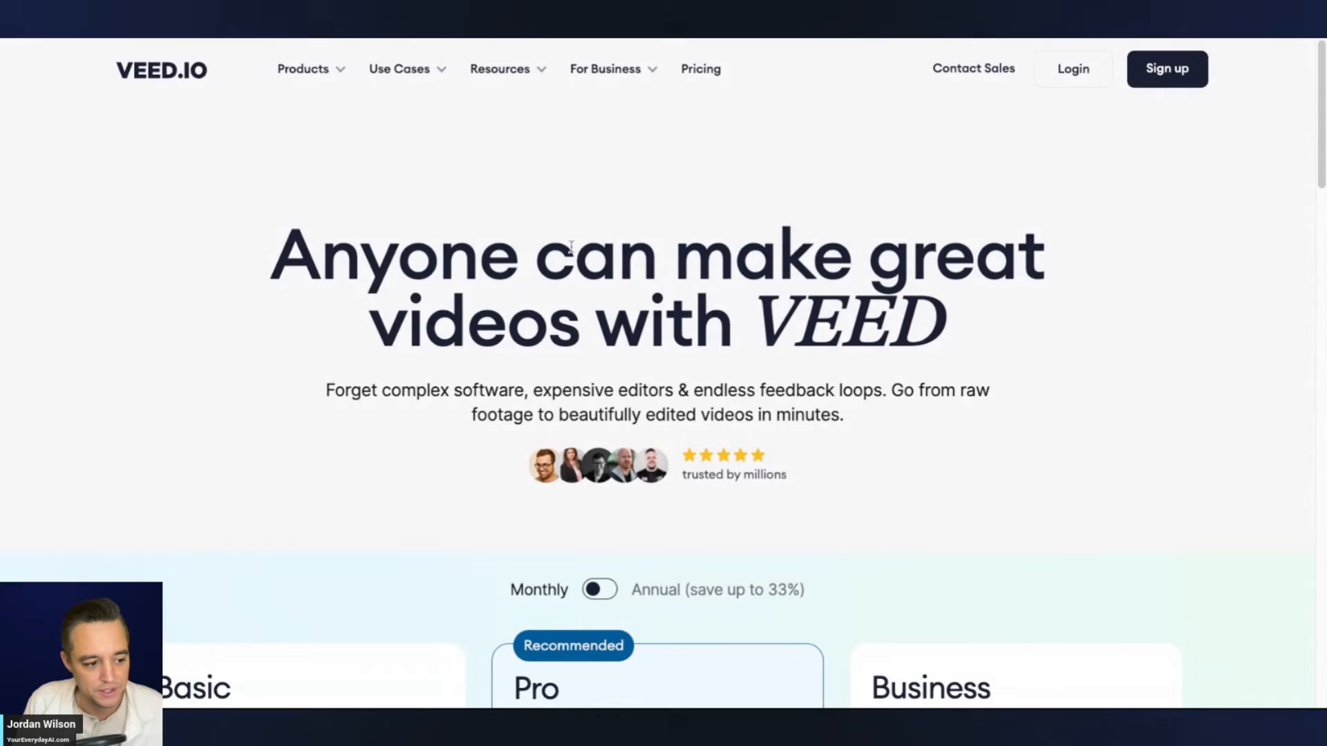
pyautogui.scroll(-4, 692, 270)
pyautogui.scroll(-4, 691, 270)
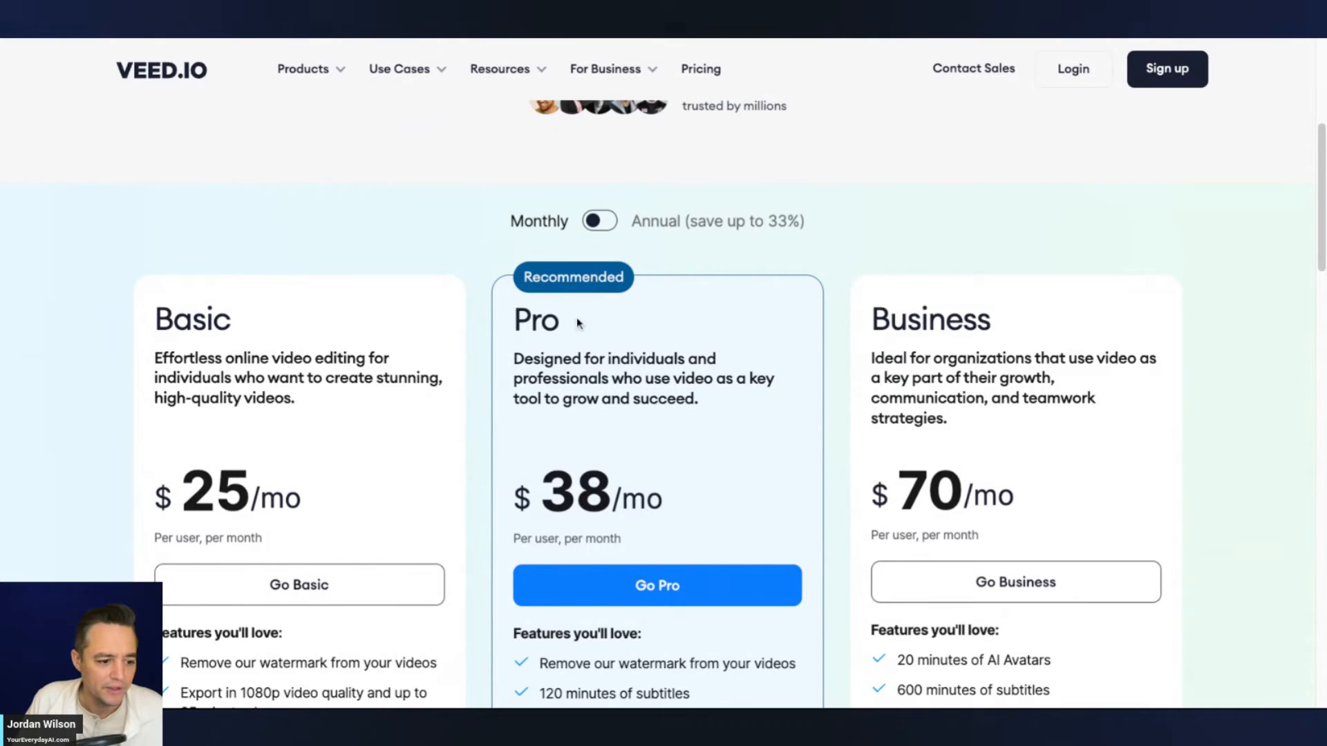
pyautogui.scroll(-3, 775, 298)
pyautogui.scroll(-5, 846, 320)
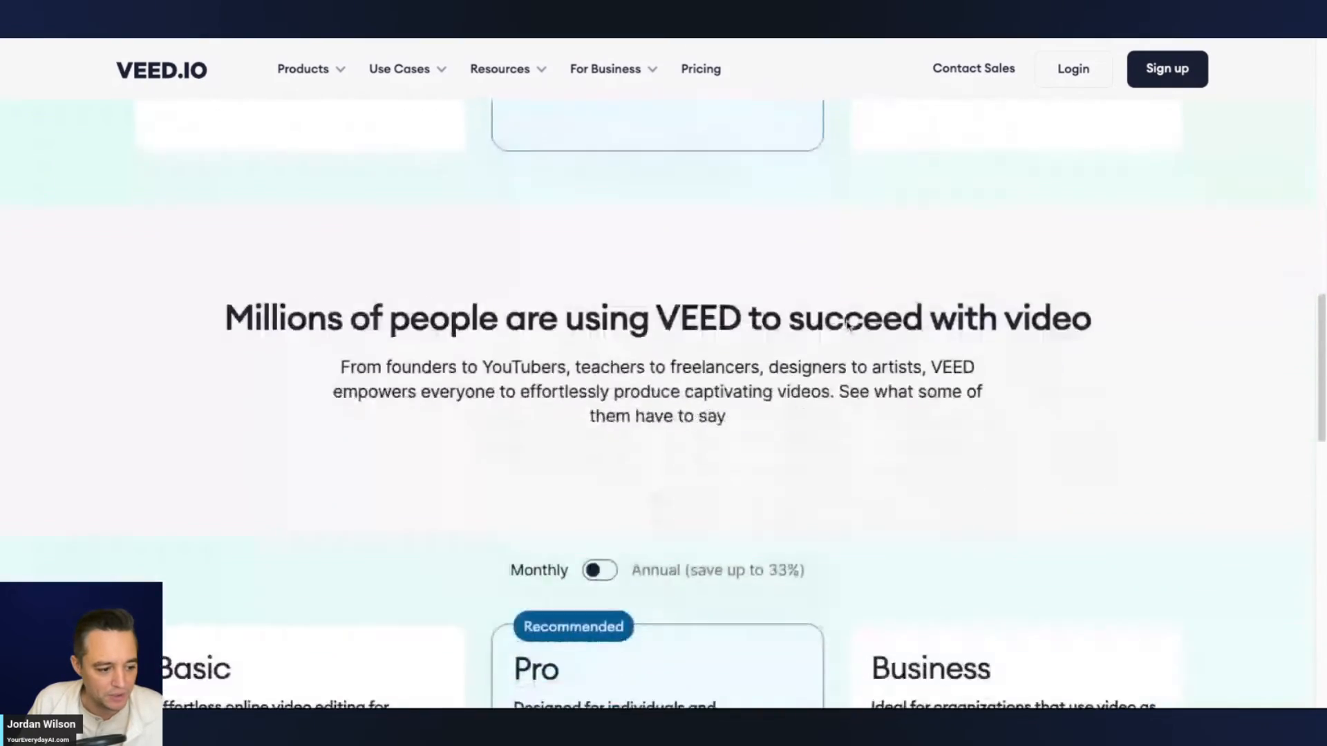
pyautogui.scroll(-5, 847, 320)
pyautogui.scroll(-5, 846, 325)
pyautogui.scroll(-5, 846, 325)
pyautogui.scroll(-5, 846, 324)
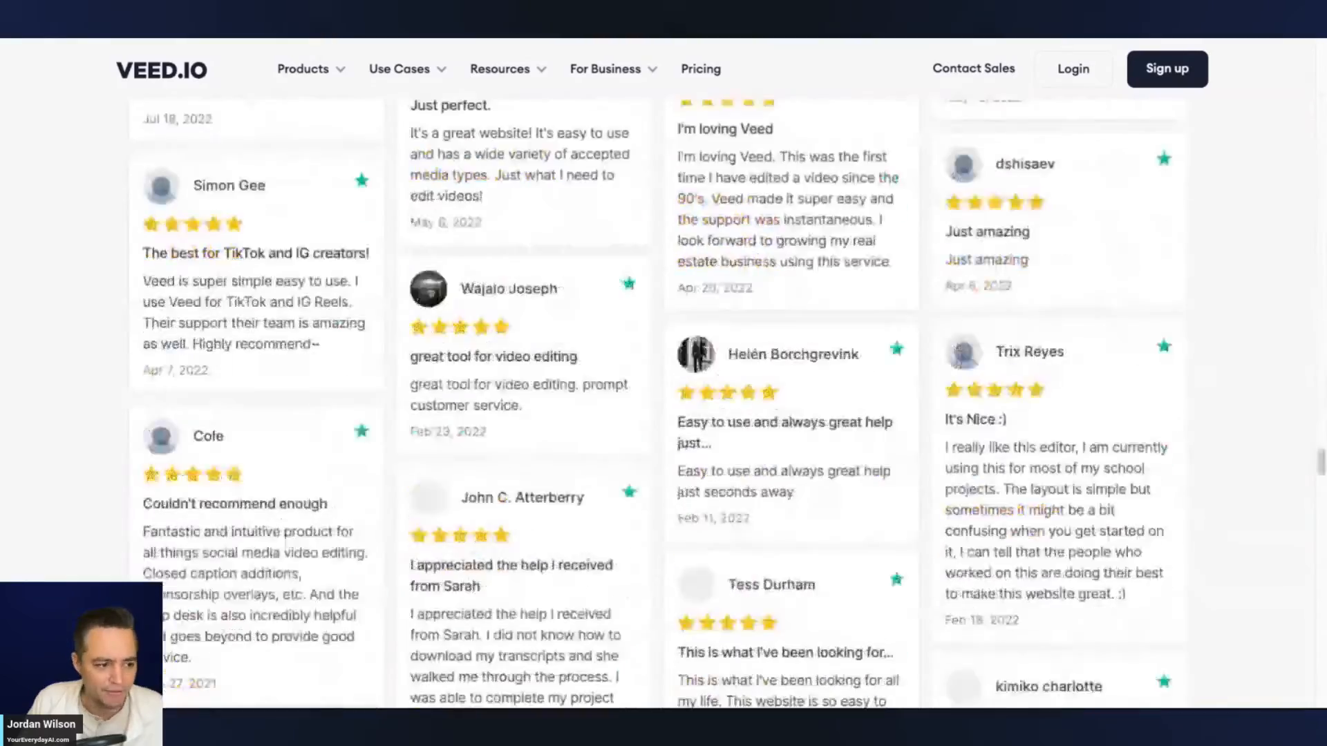
pyautogui.scroll(-5, 846, 325)
pyautogui.scroll(5, 846, 324)
pyautogui.scroll(5, 846, 324)
pyautogui.click(702, 69)
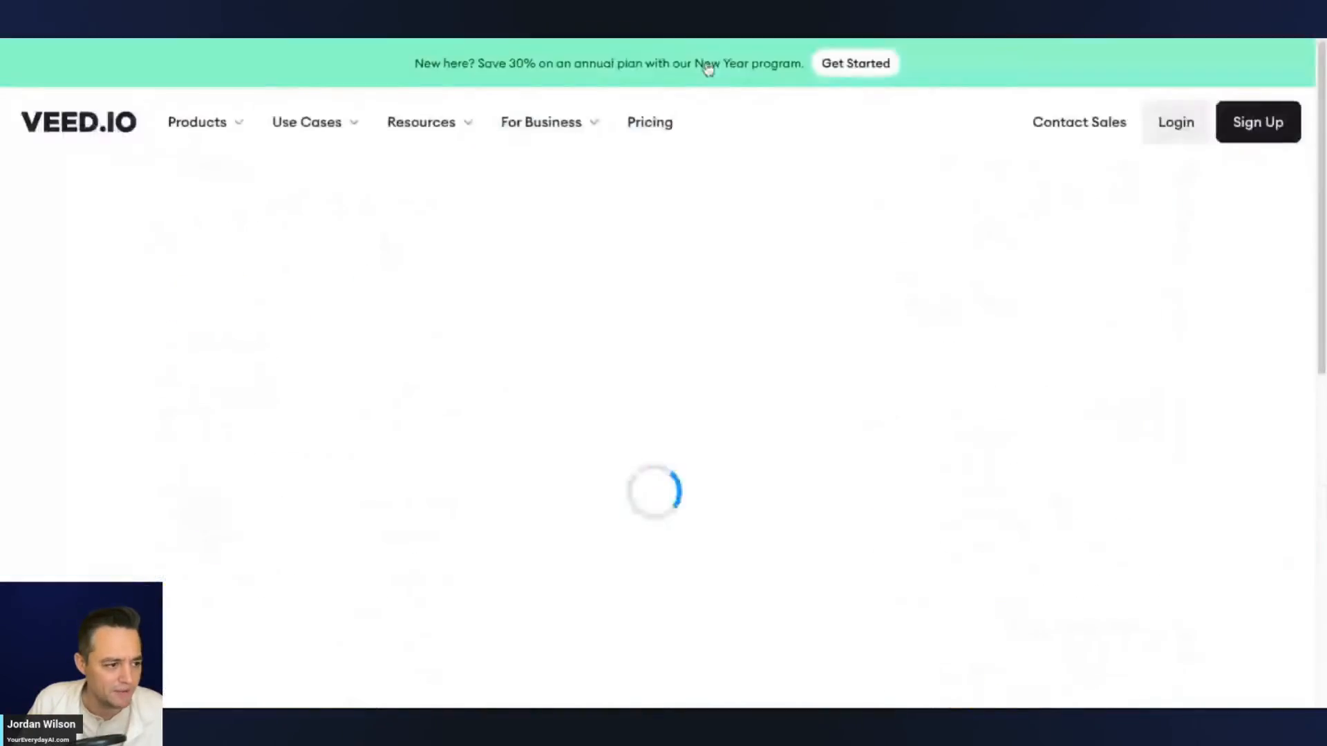
pyautogui.scroll(-2, 494, 353)
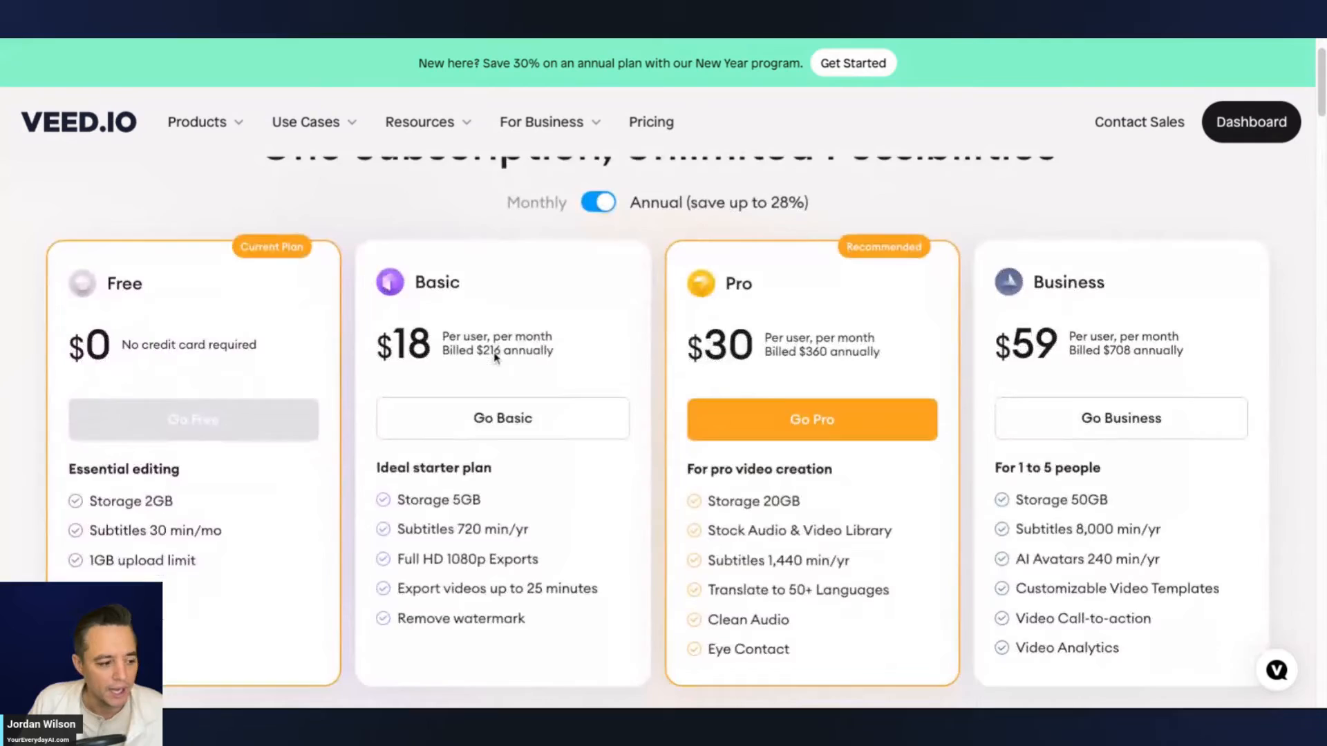
pyautogui.scroll(-3, 495, 354)
pyautogui.scroll(3, 495, 353)
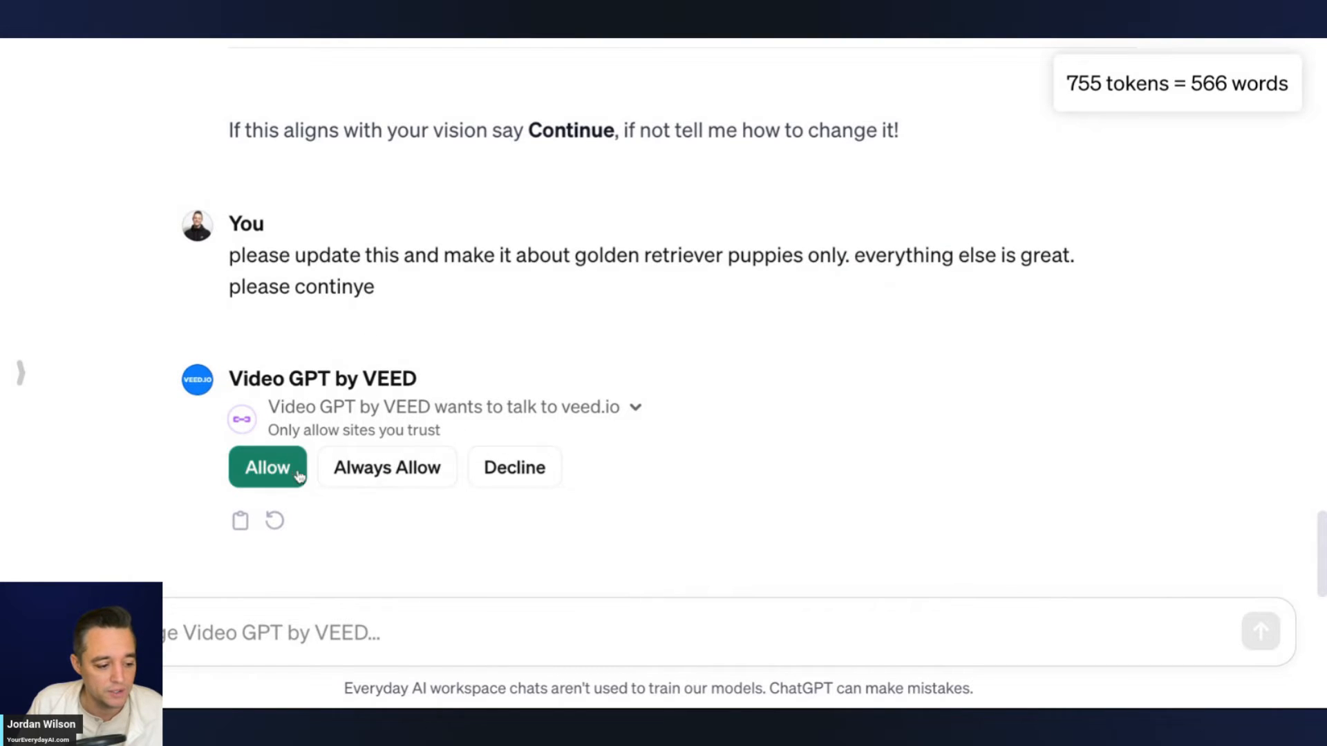
# Always allow Video GPT to talk to veed.io so it generates the golden retriever video.
pyautogui.click(389, 470)
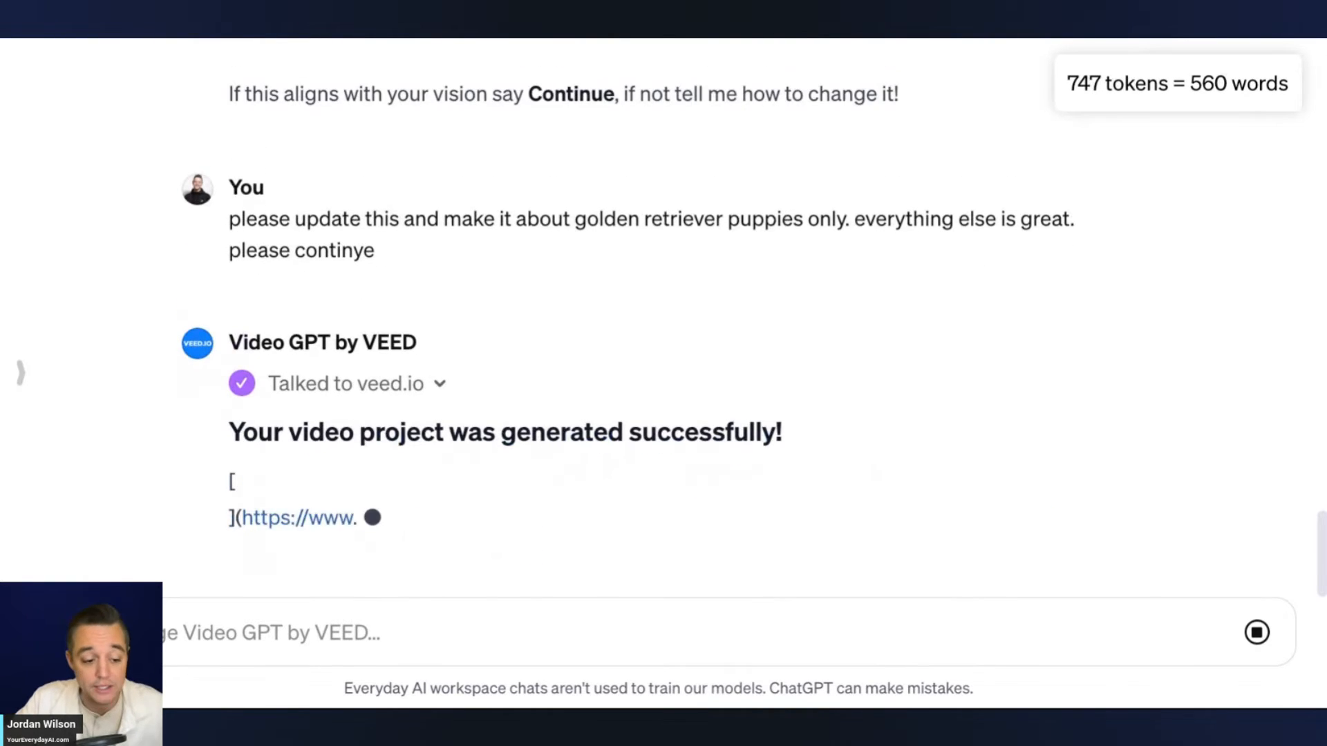
pyautogui.scroll(5, 480, 387)
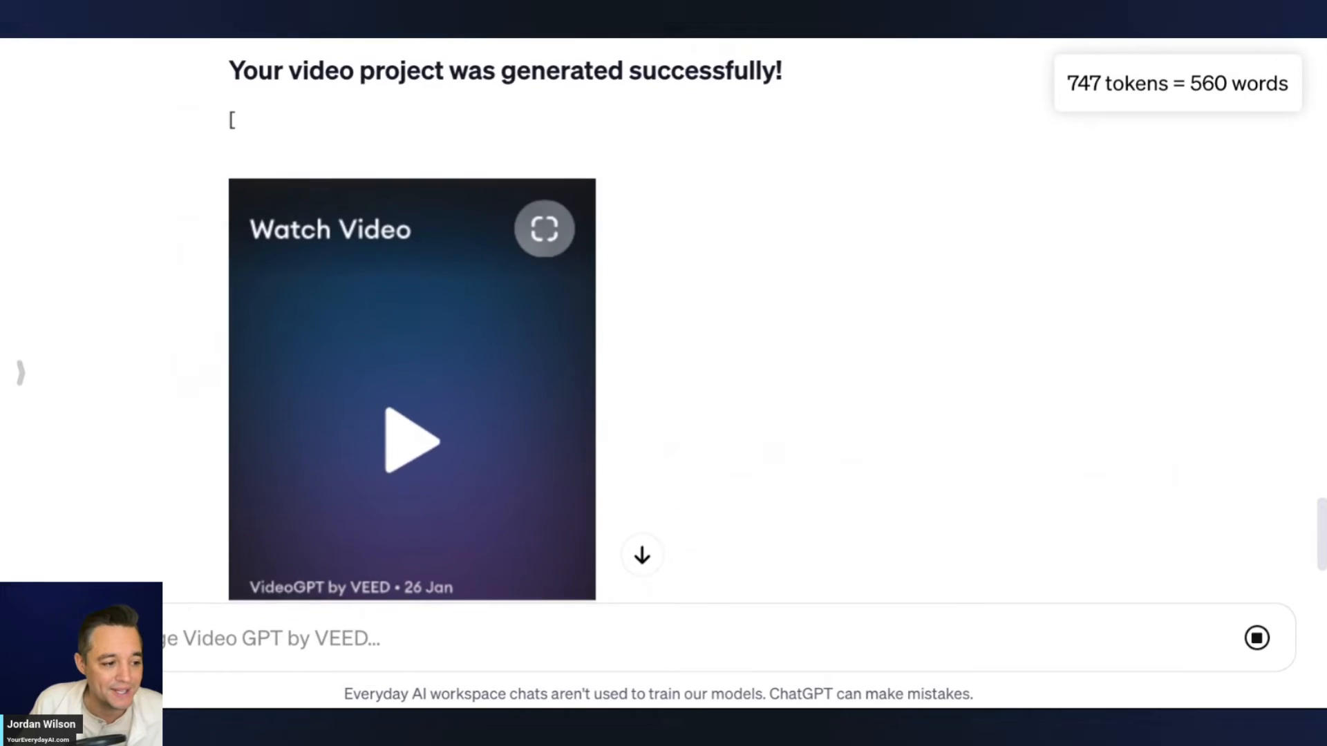
pyautogui.scroll(5, 480, 387)
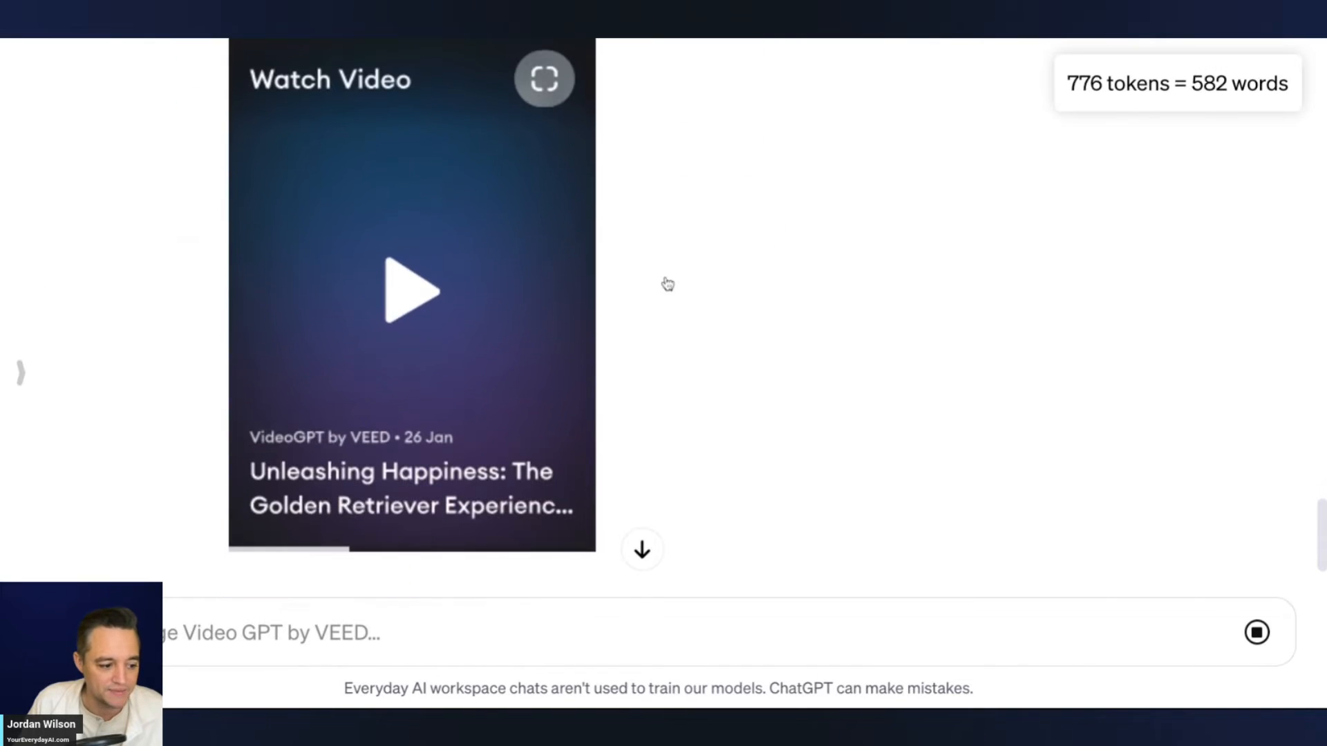
pyautogui.scroll(2, 430, 355)
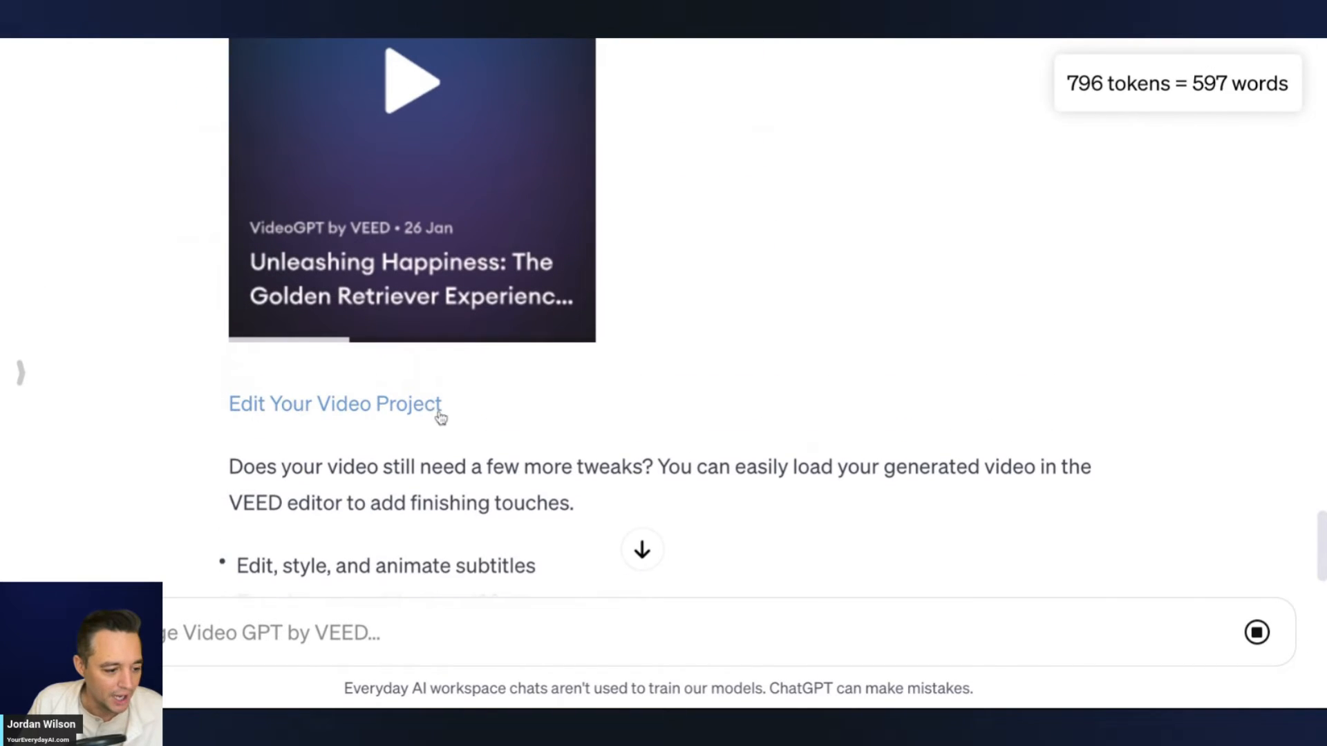
pyautogui.scroll(2, 384, 325)
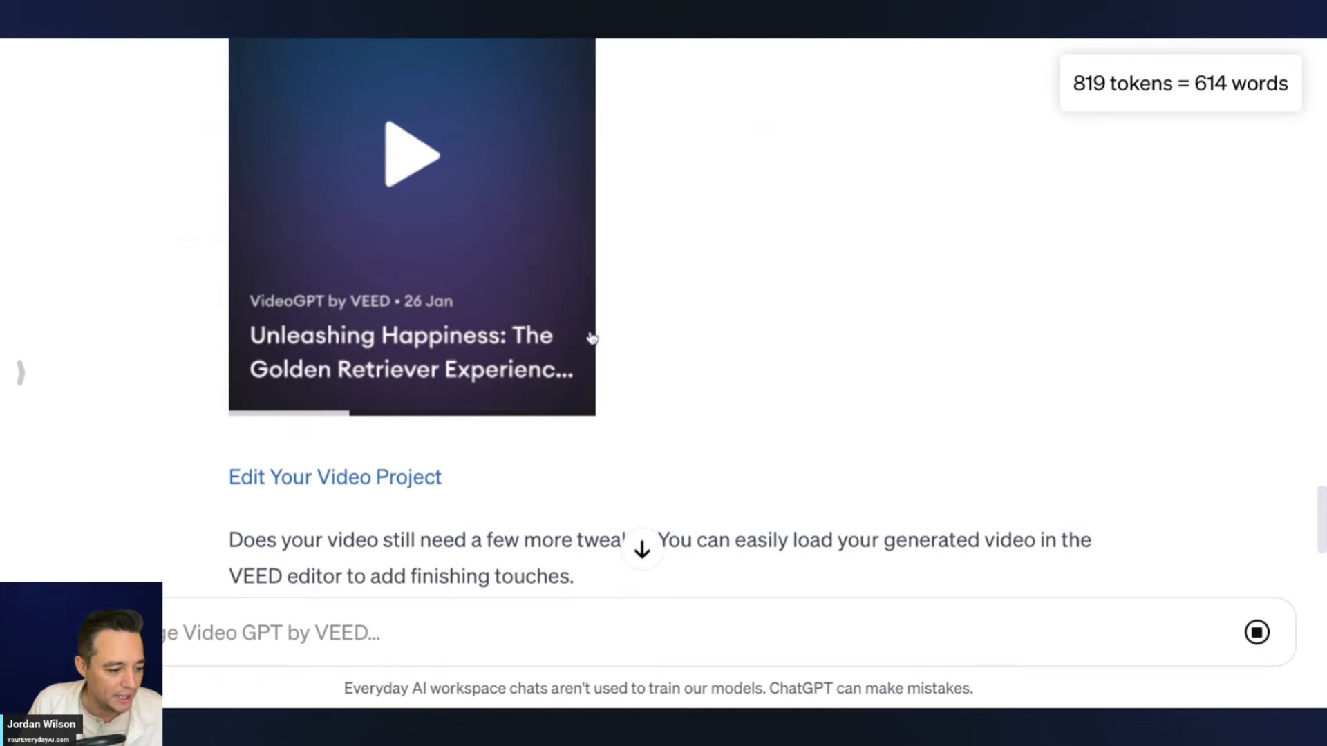
pyautogui.scroll(2, 591, 339)
pyautogui.scroll(1, 557, 387)
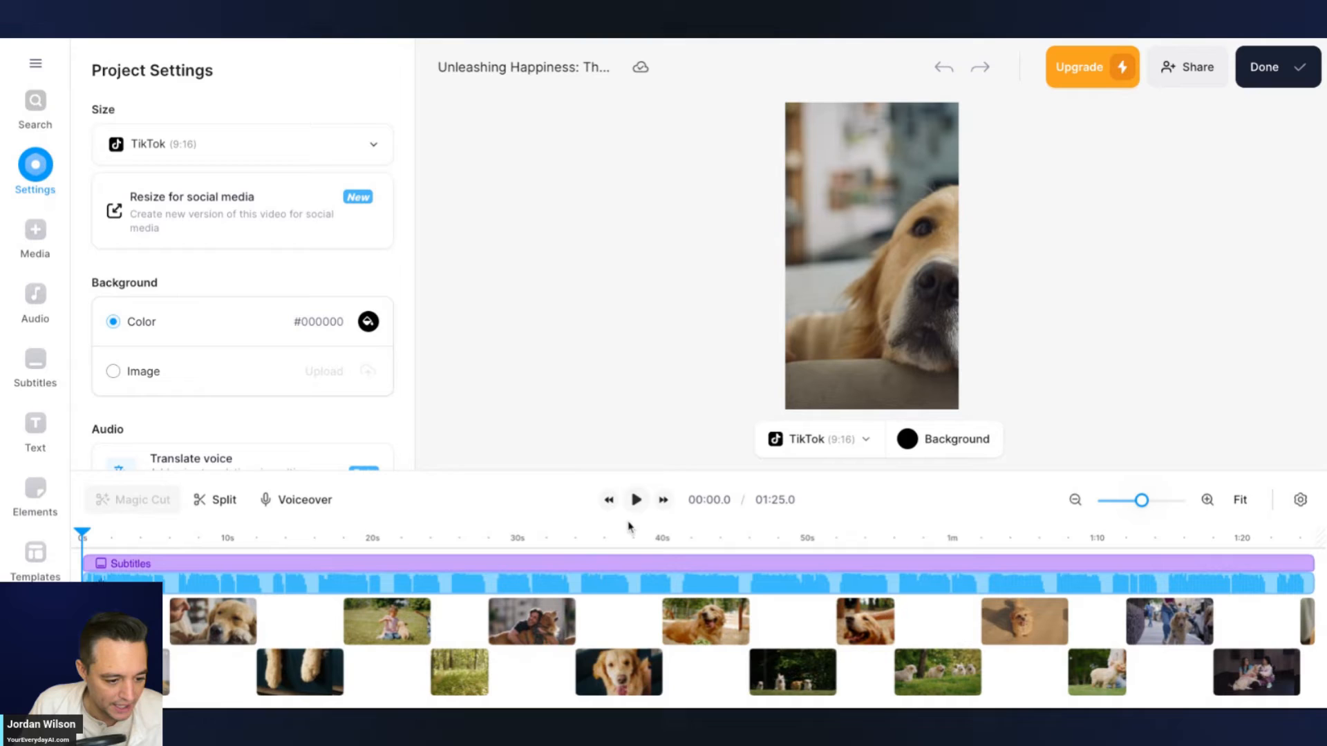
# Play the generated video and bring up the subtitle list with timed caption lines.
pyautogui.click(635, 504)
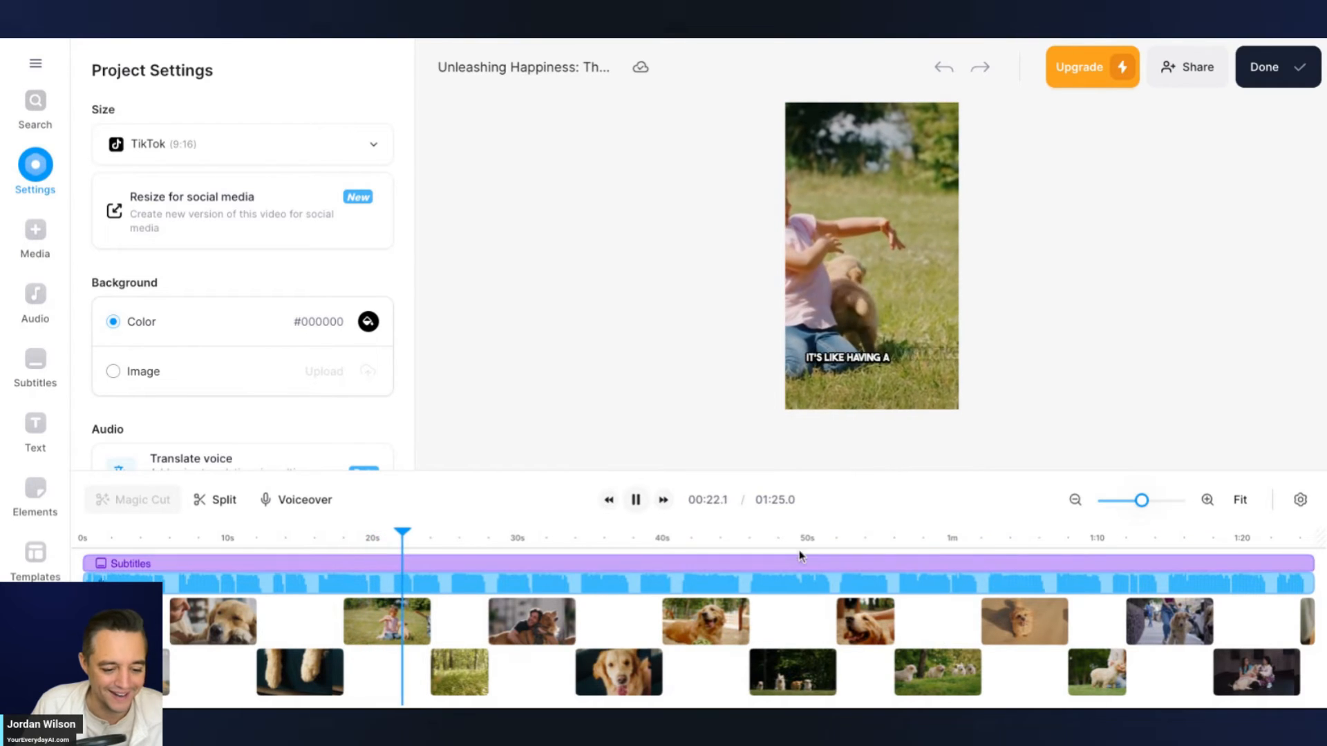
pyautogui.click(788, 572)
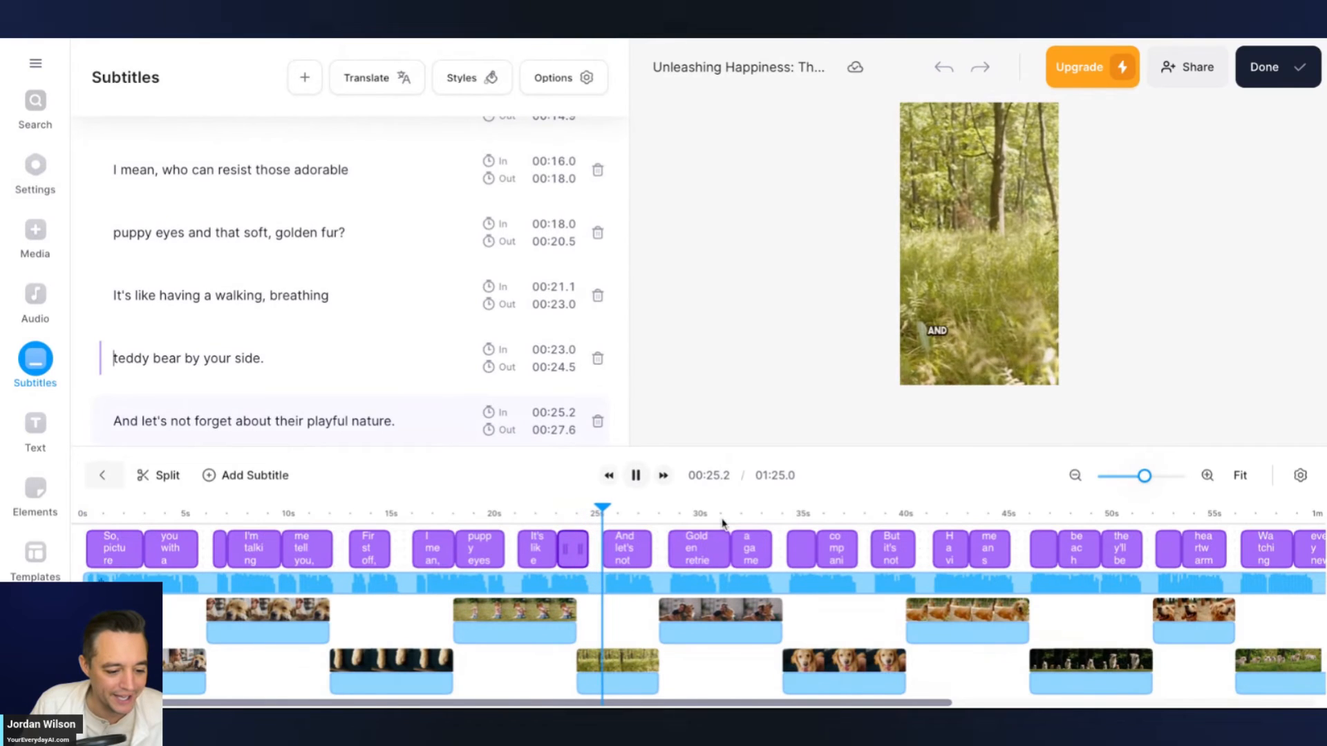
pyautogui.click(766, 513)
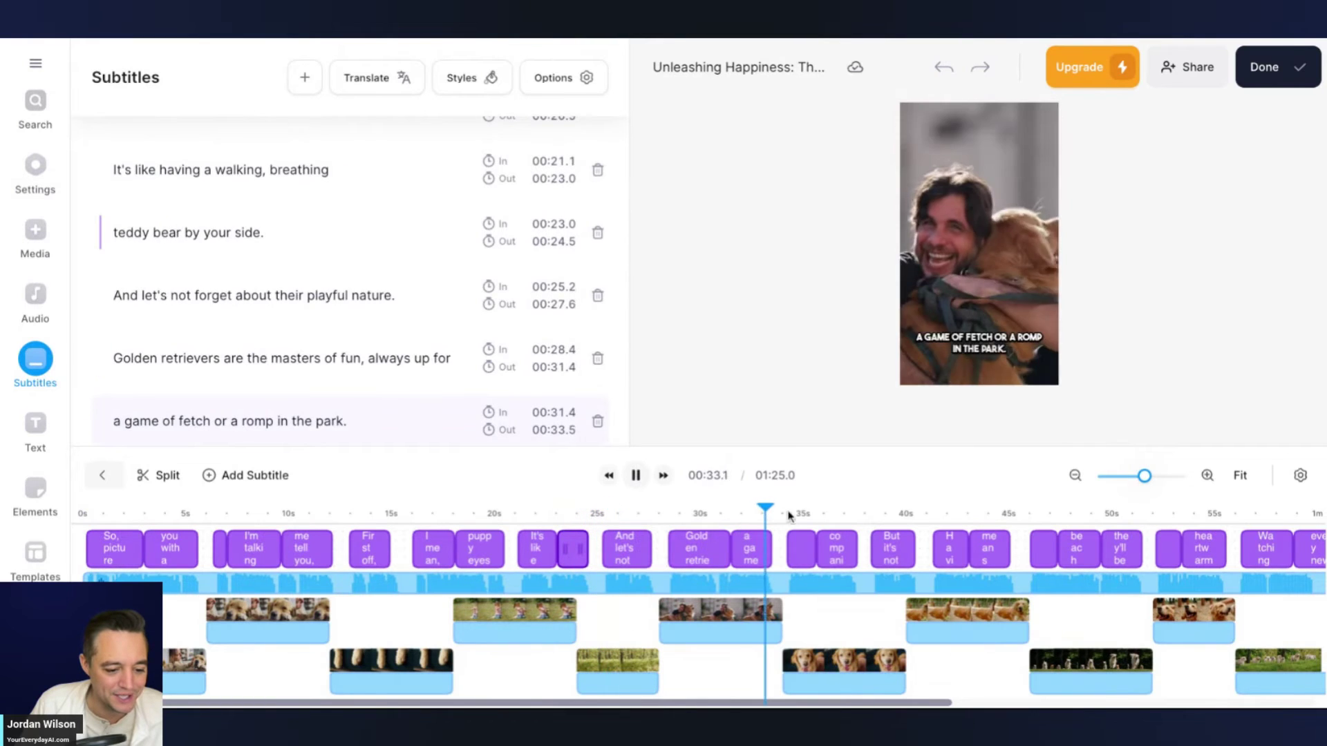
pyautogui.click(1097, 514)
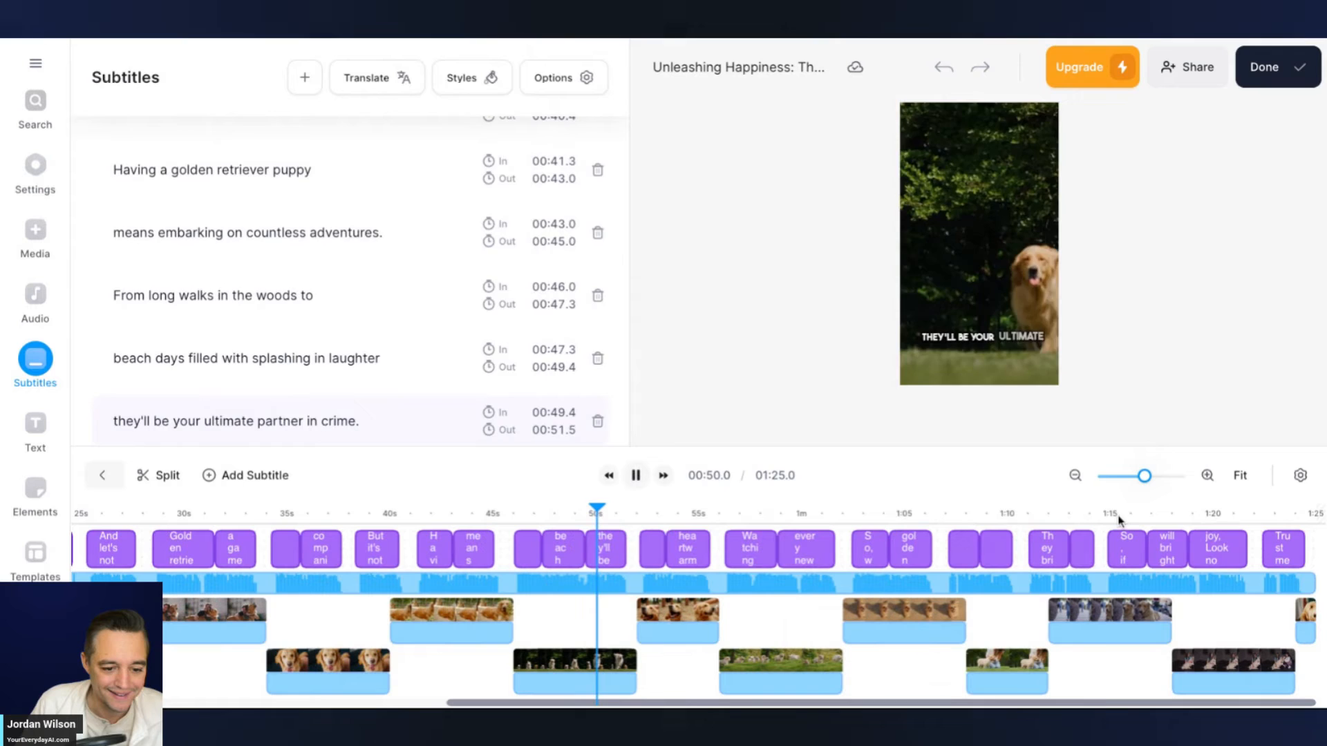
pyautogui.click(1115, 513)
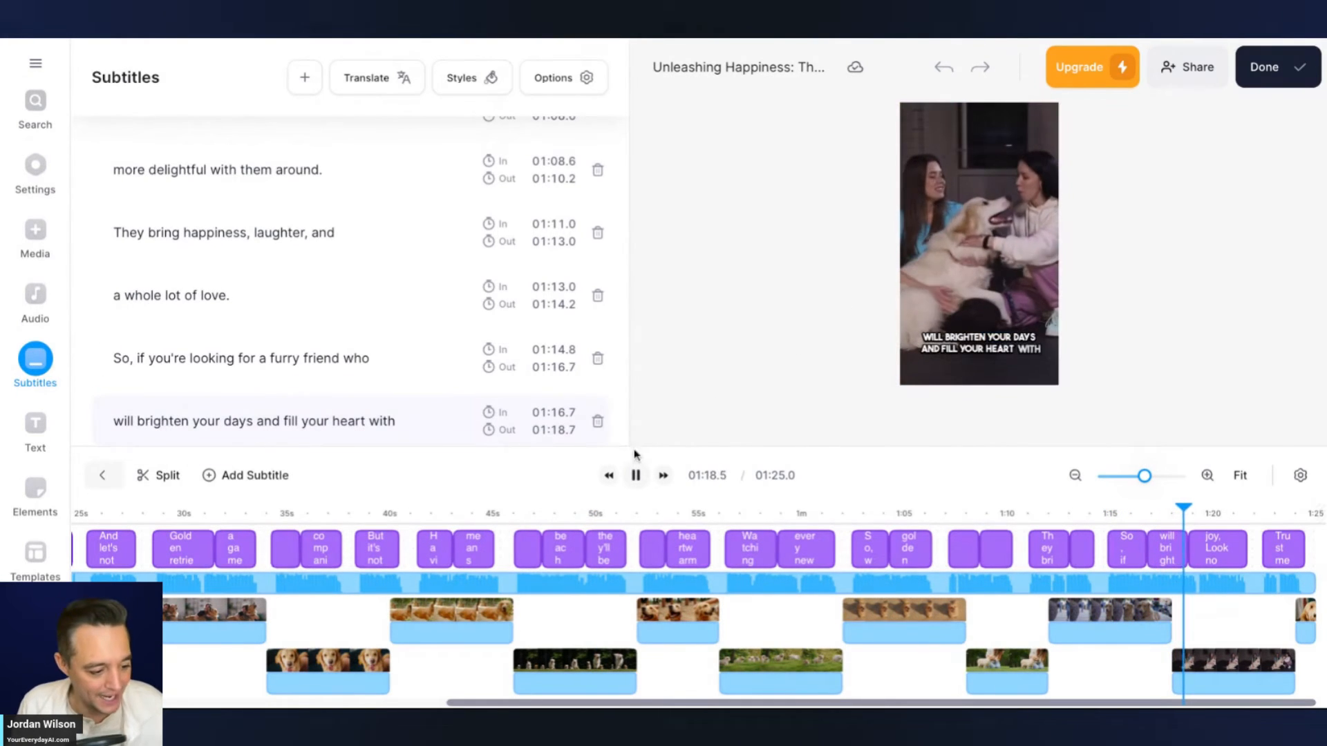
pyautogui.click(635, 476)
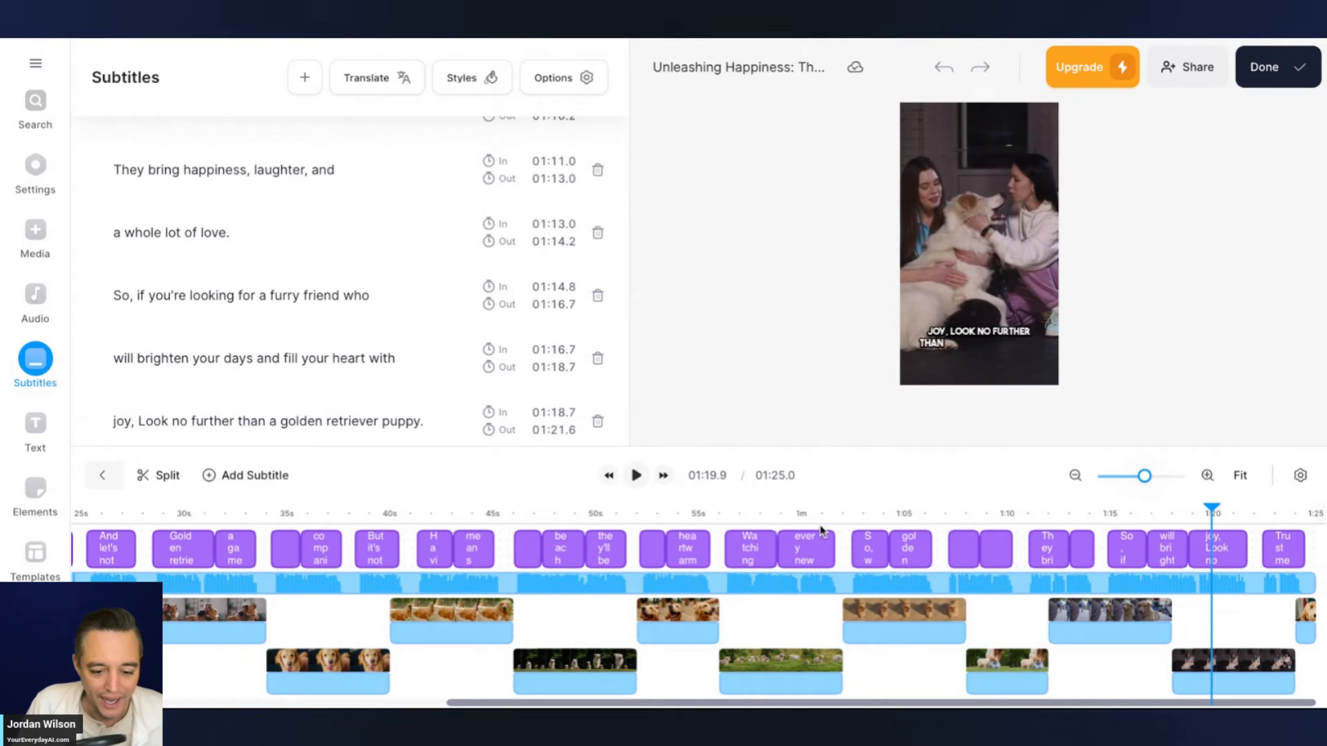
pyautogui.moveTo(1214, 511)
pyautogui.mouseDown()
pyautogui.moveTo(189, 511)
pyautogui.moveTo(1258, 512)
pyautogui.moveTo(1205, 511)
pyautogui.mouseUp()
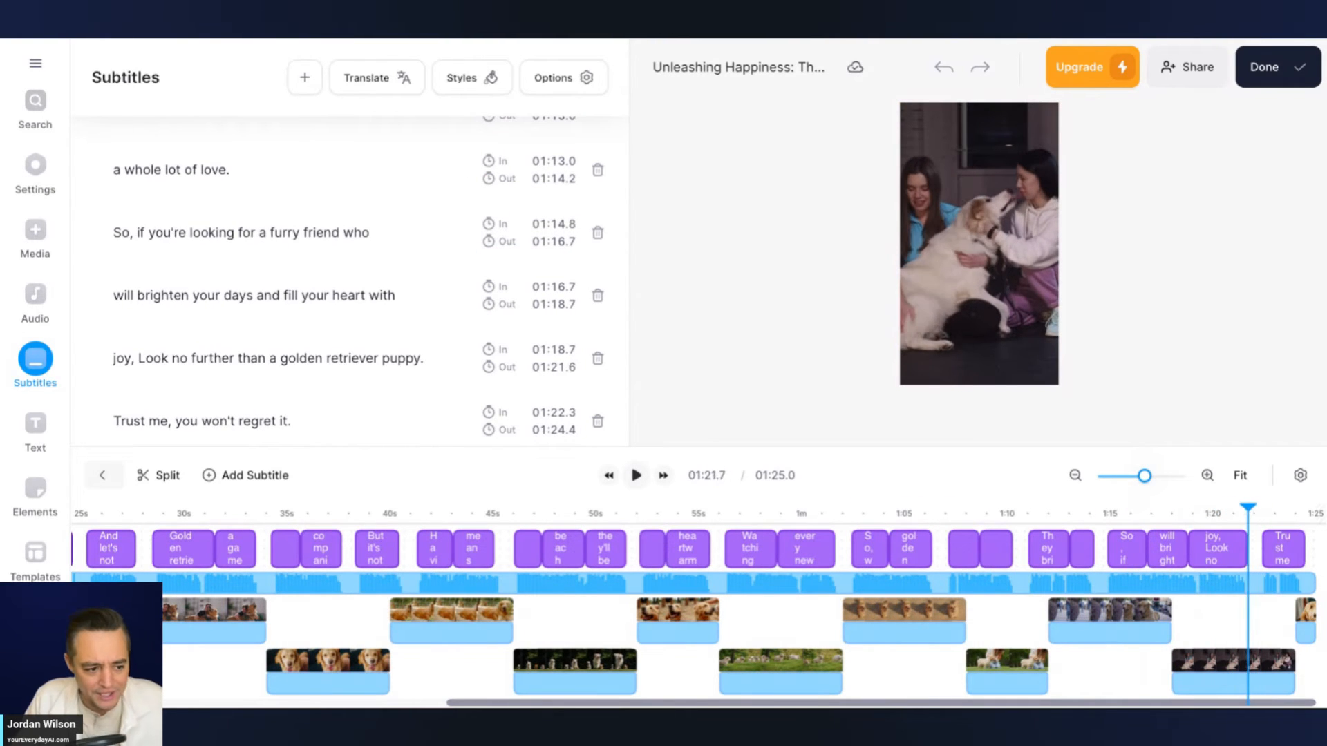
# Replace 'fill your heart with' so the caption reads 'will brighten your days and bring you so much fun'.
pyautogui.click(283, 233)
pyautogui.moveTo(207, 232); pyautogui.dragTo(371, 236)
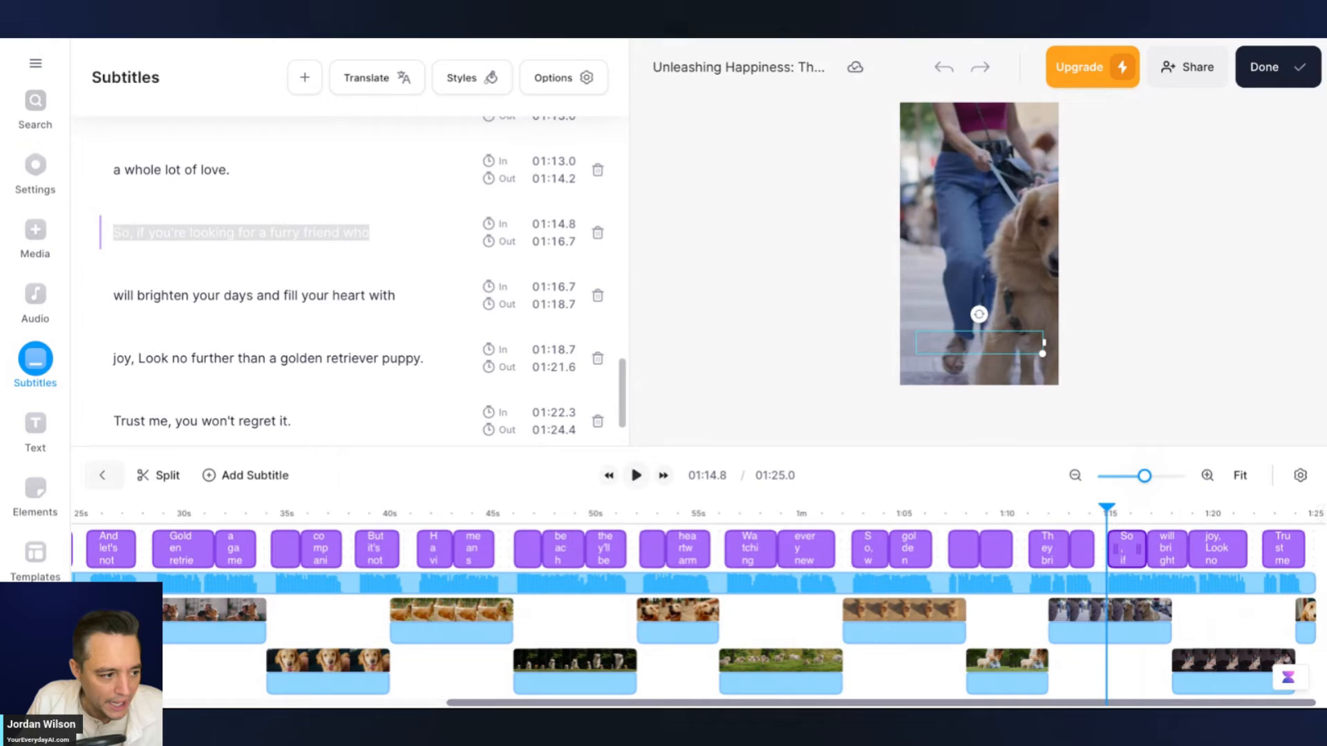
pyautogui.click(379, 296)
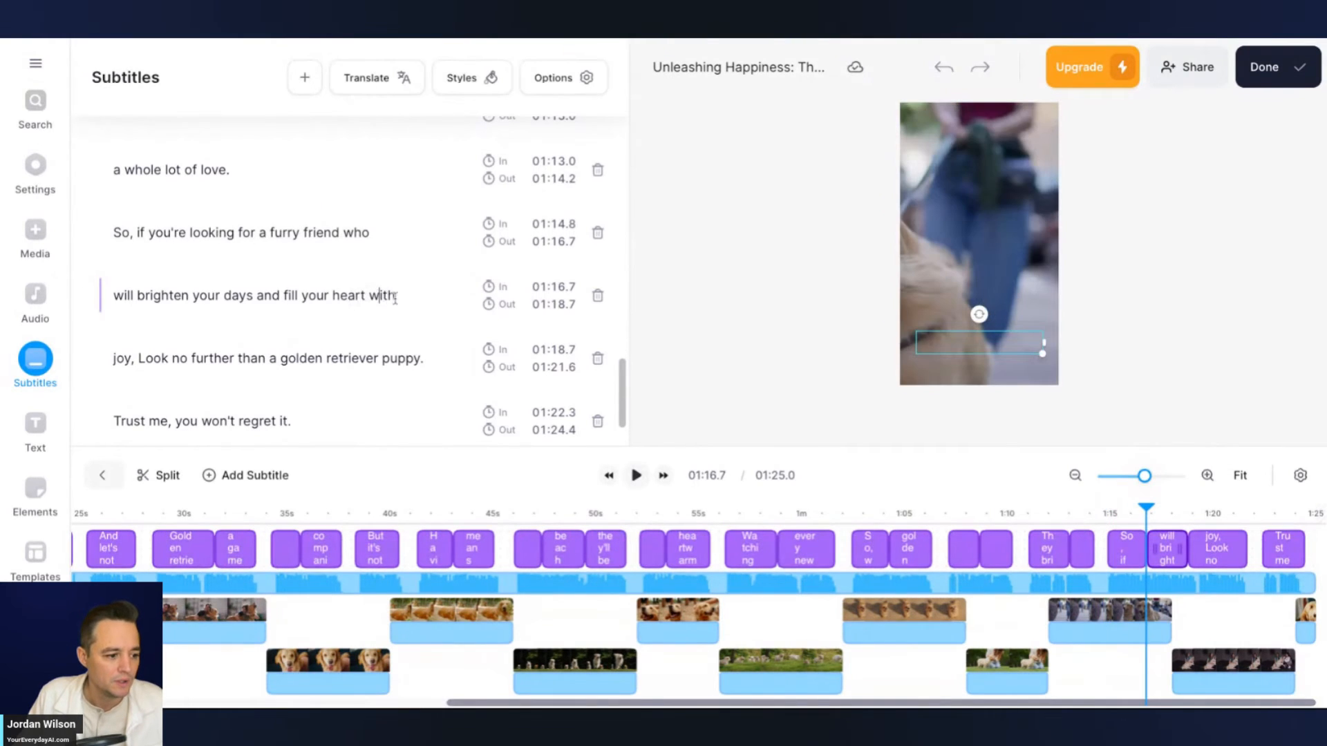
pyautogui.moveTo(301, 295); pyautogui.dragTo(396, 297)
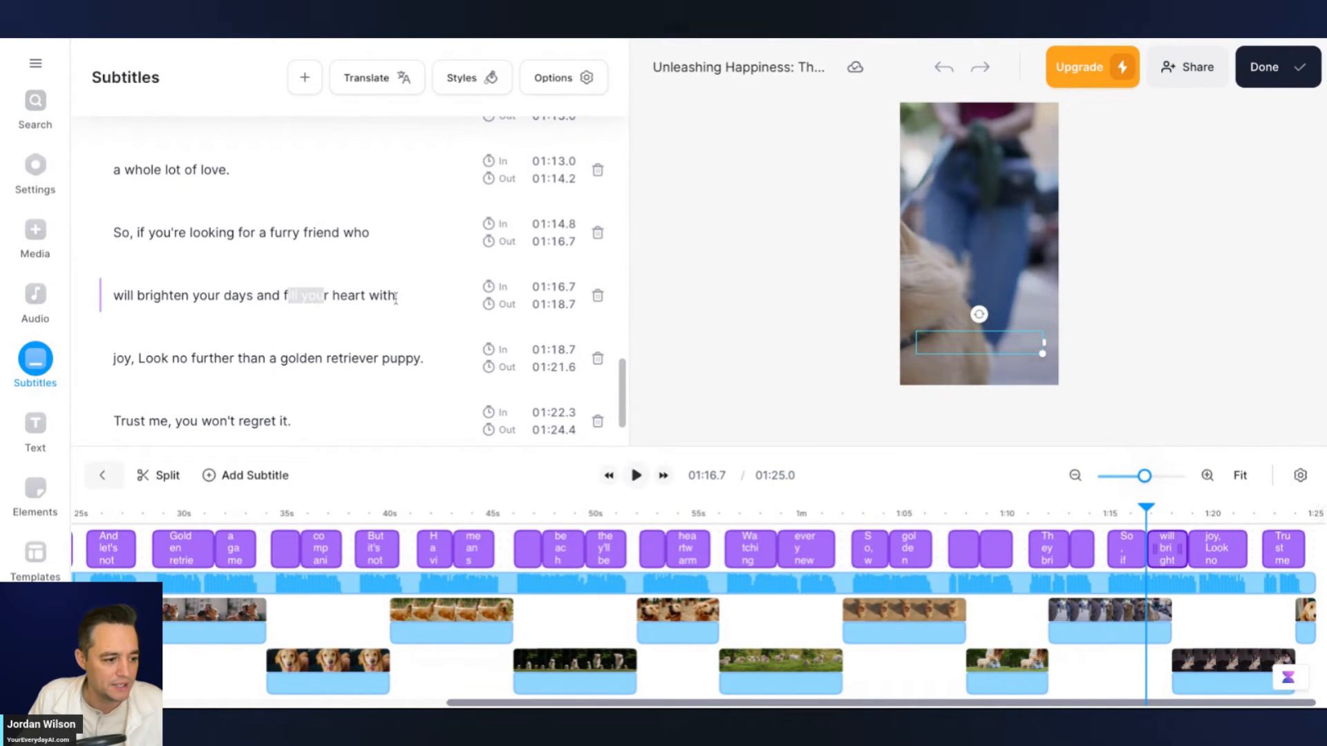
pyautogui.moveTo(275, 296); pyautogui.dragTo(400, 298)
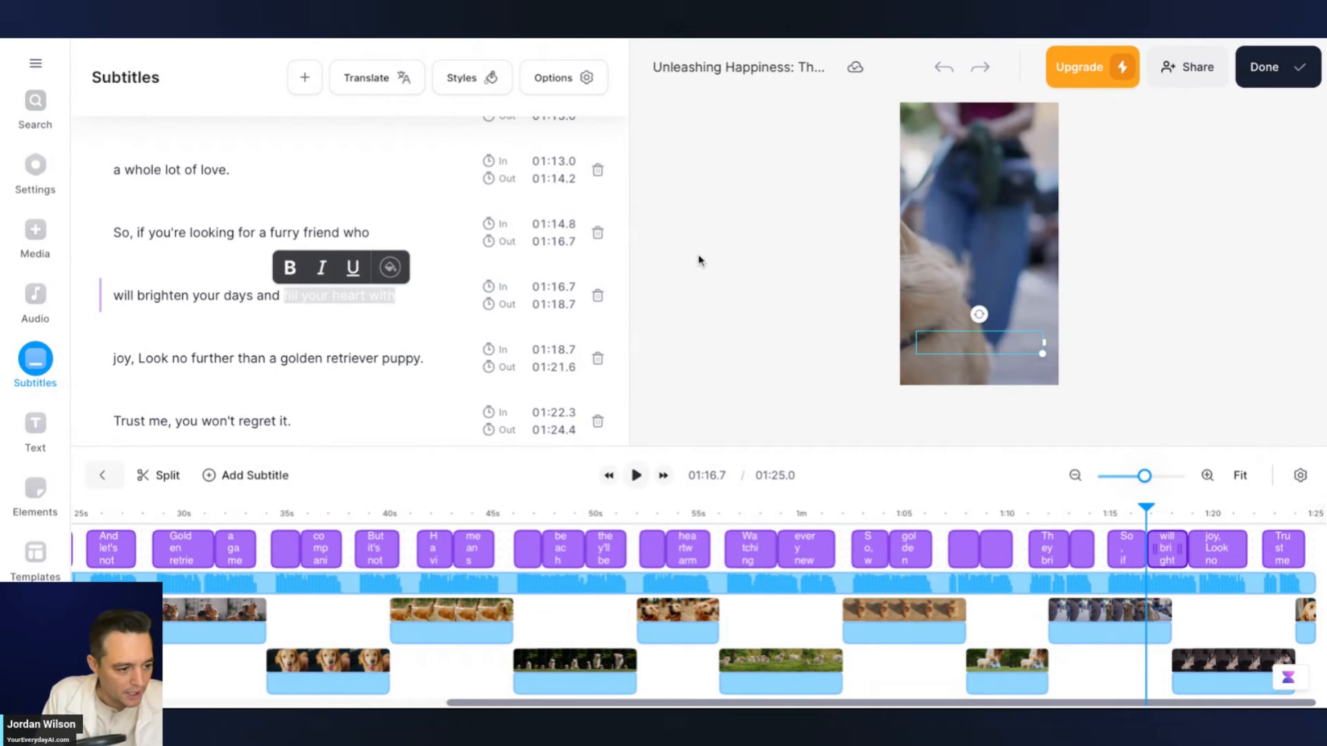
pyautogui.write('bring')
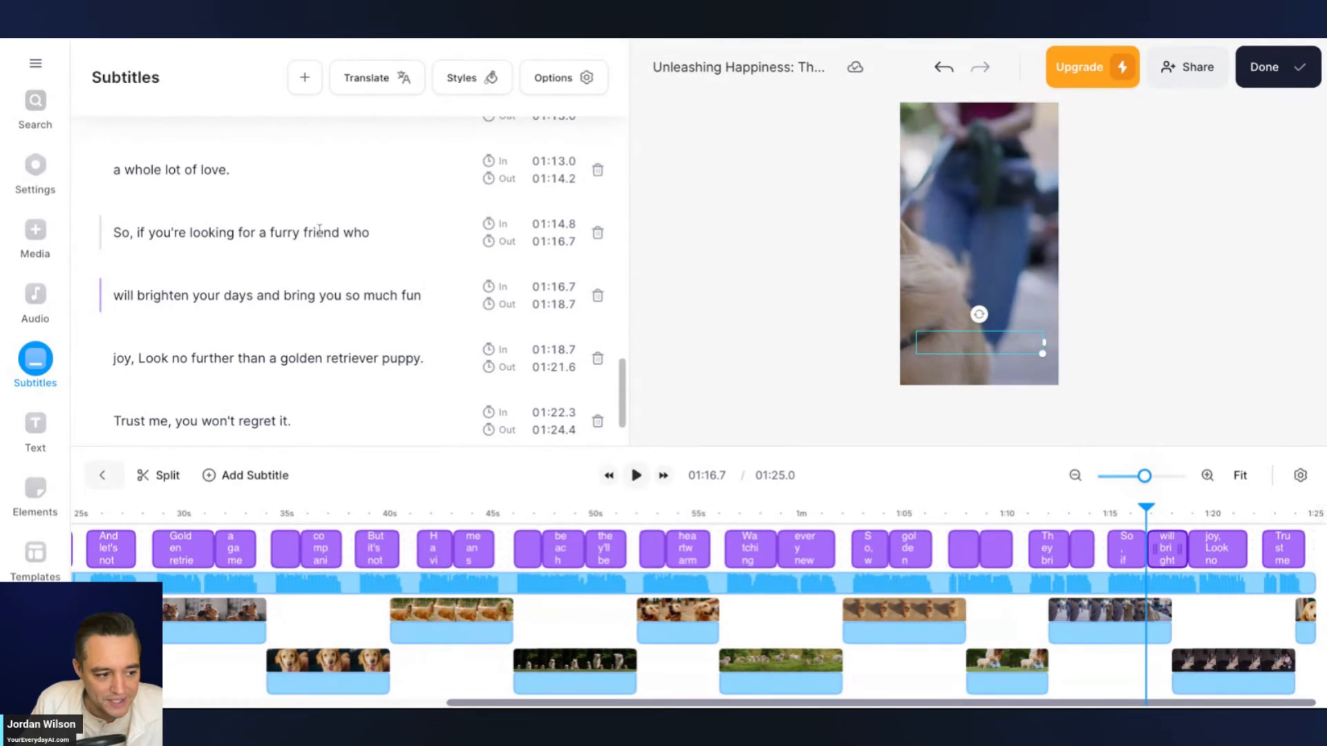
pyautogui.click(151, 170)
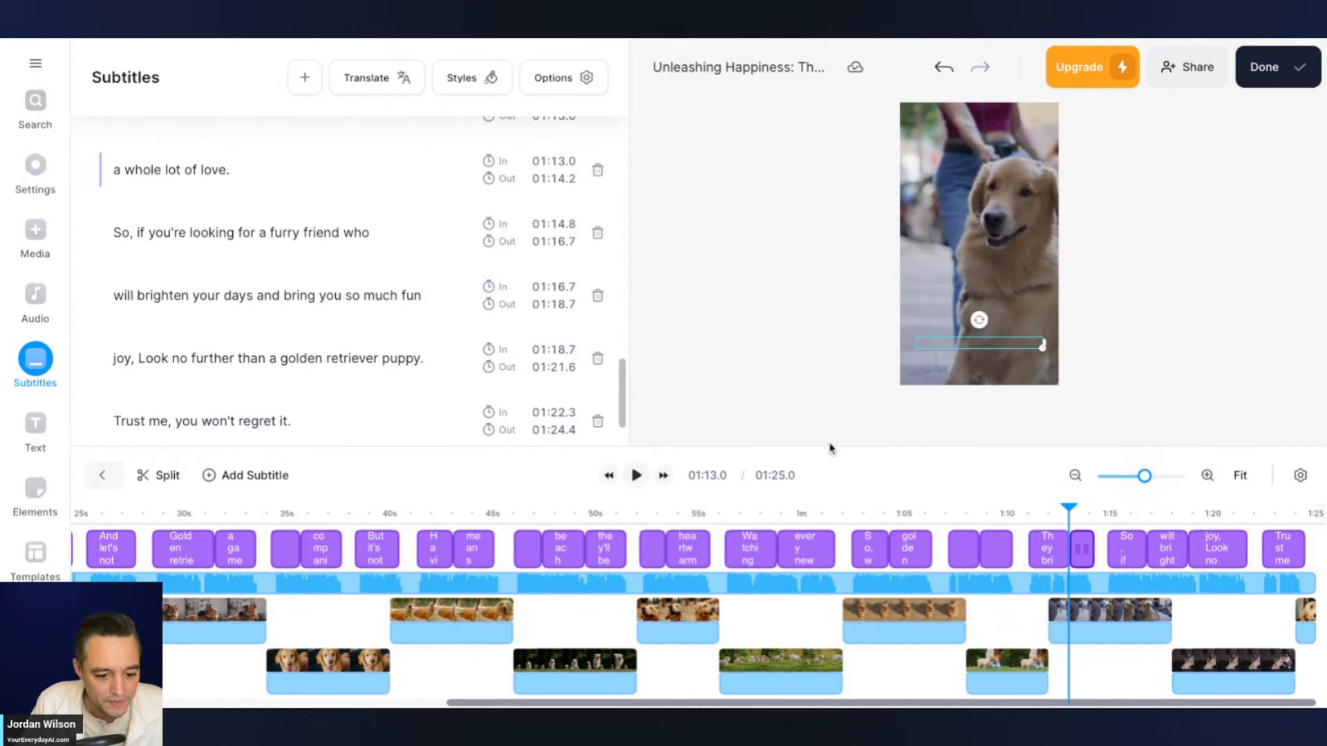
# Replay from about 1:10 to check the edited caption and review its wording.
pyautogui.click(1004, 510)
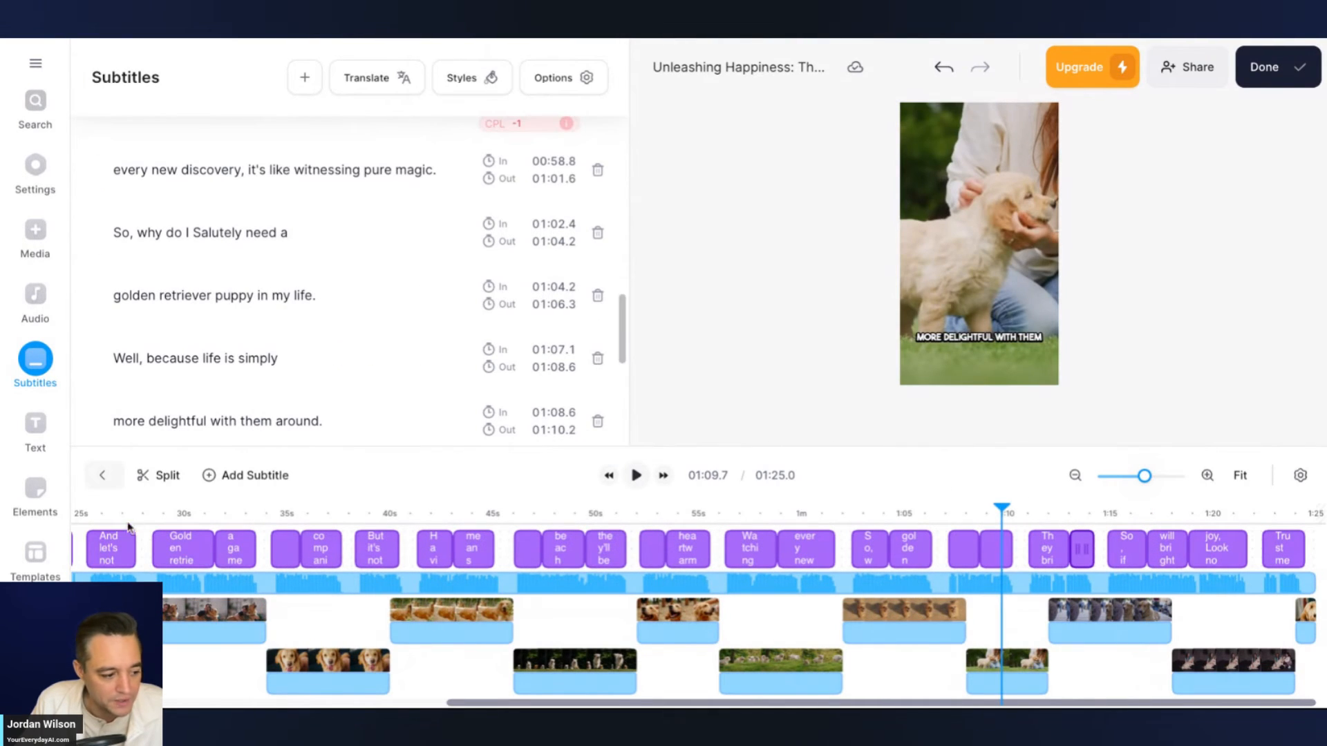
pyautogui.click(637, 475)
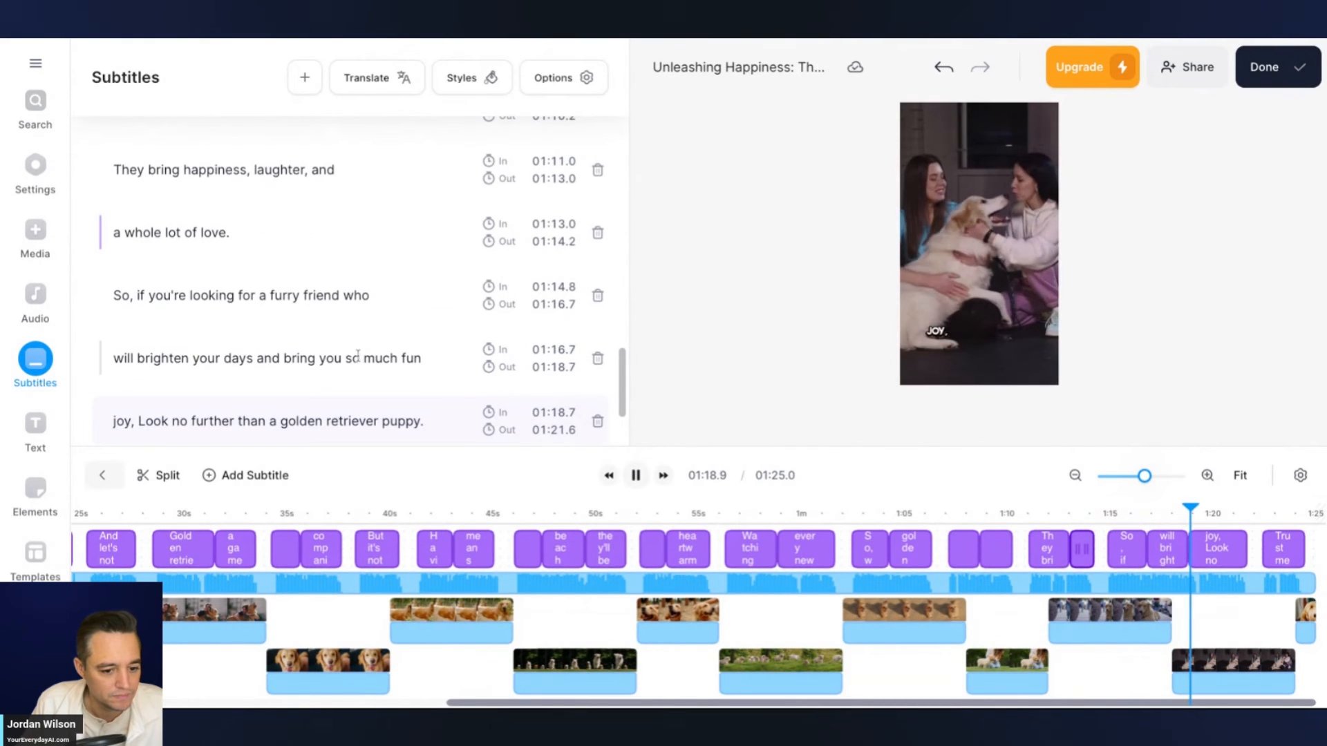
pyautogui.click(636, 475)
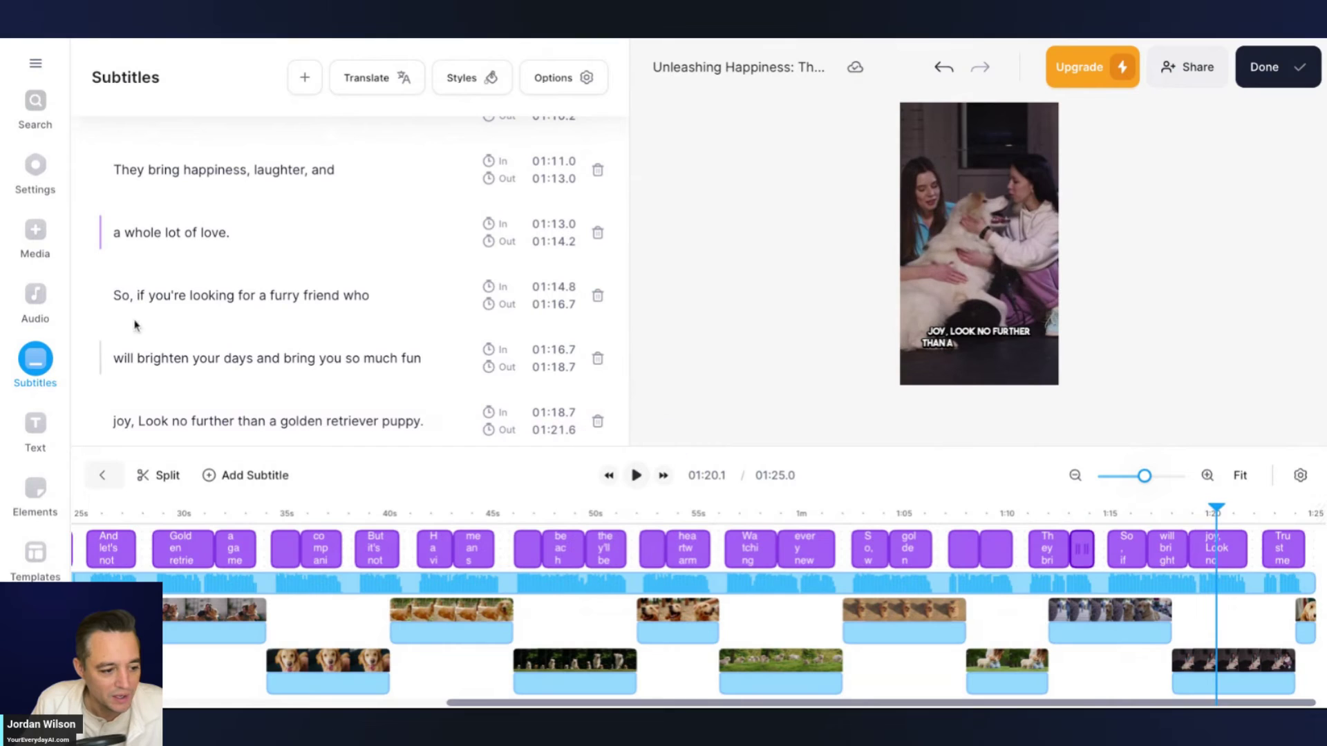
pyautogui.click(307, 359)
pyautogui.moveTo(425, 359); pyautogui.dragTo(353, 359)
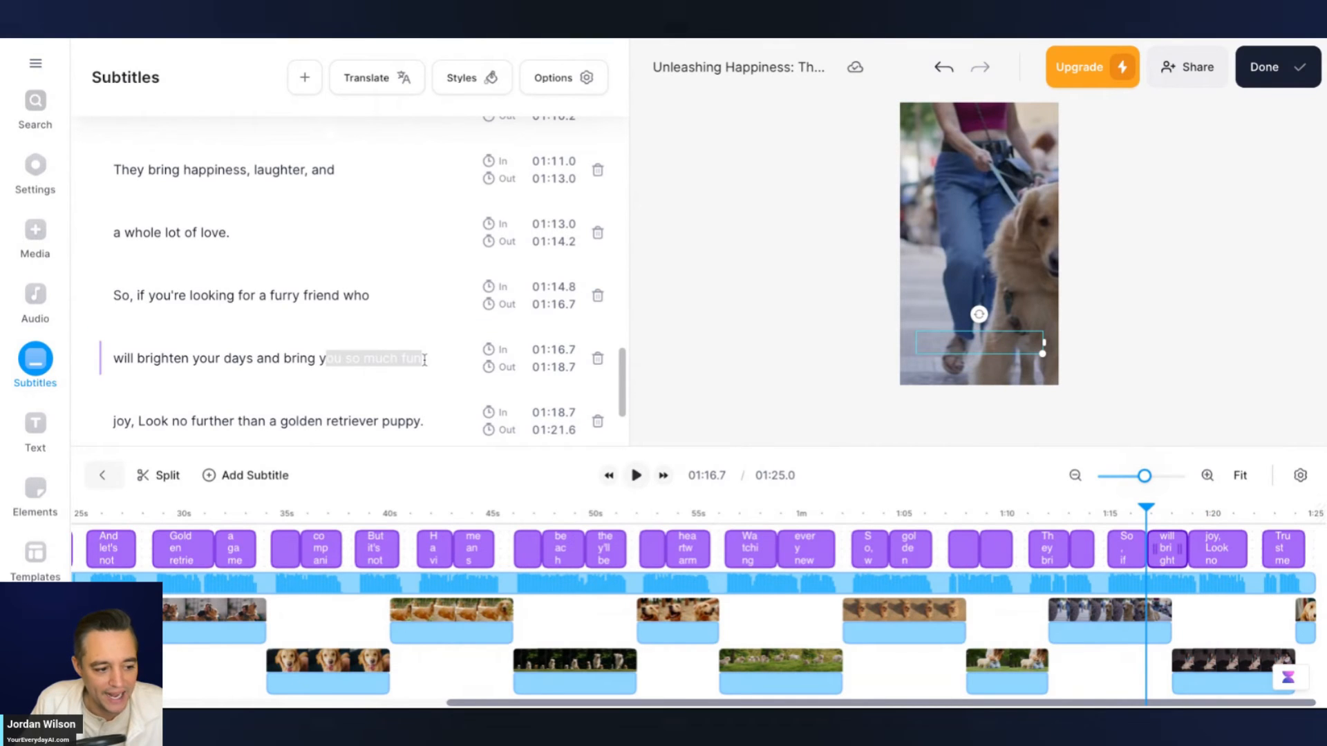
pyautogui.hotkey('shift', 'Left')
pyautogui.hotkey('shift', 'Left')
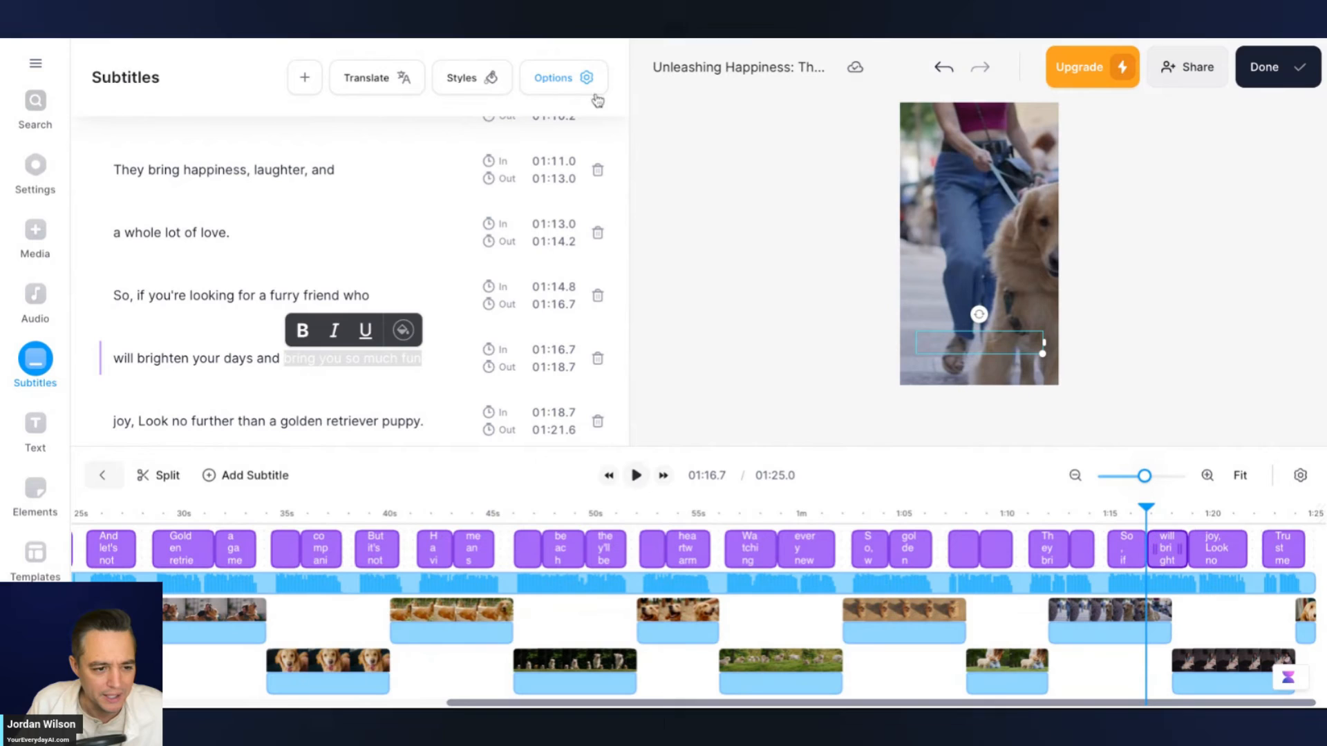
pyautogui.click(788, 306)
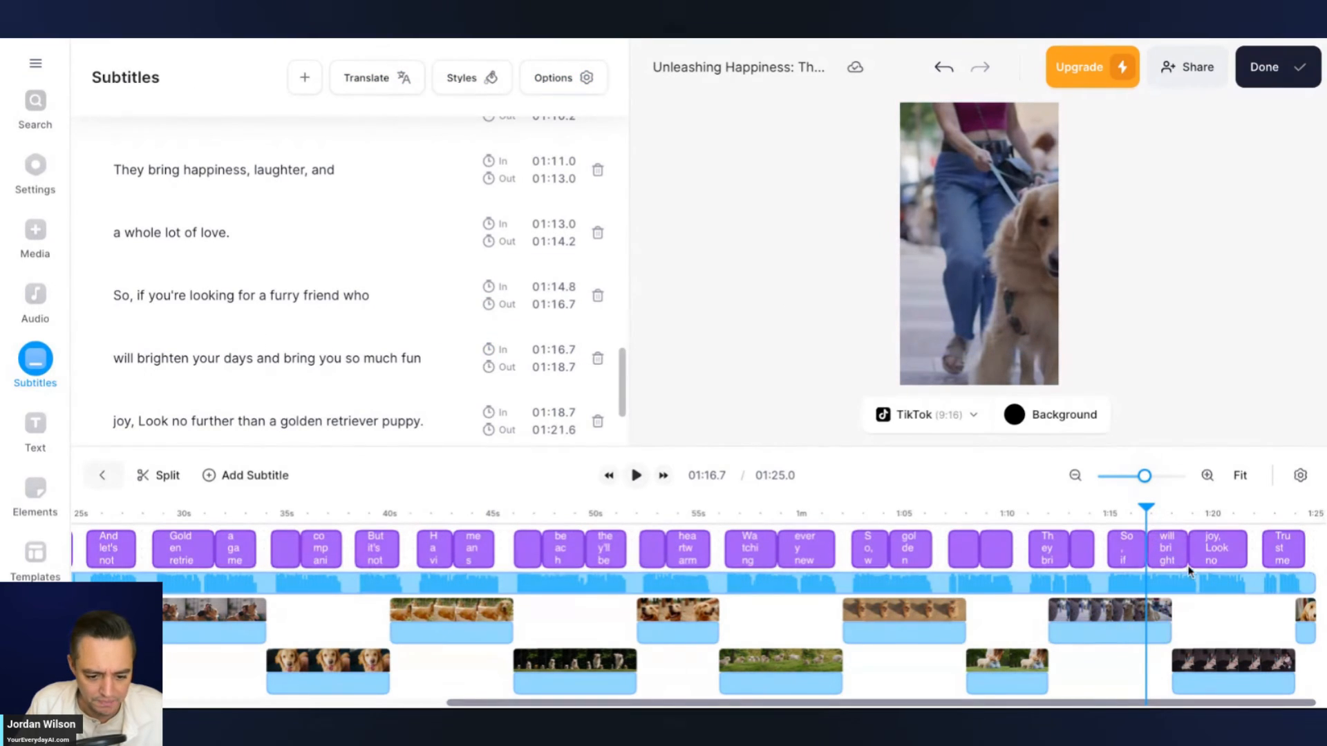
# Scrub captions around 1:05-1:17 and select the shaggy dog clip for editing.
pyautogui.click(1128, 547)
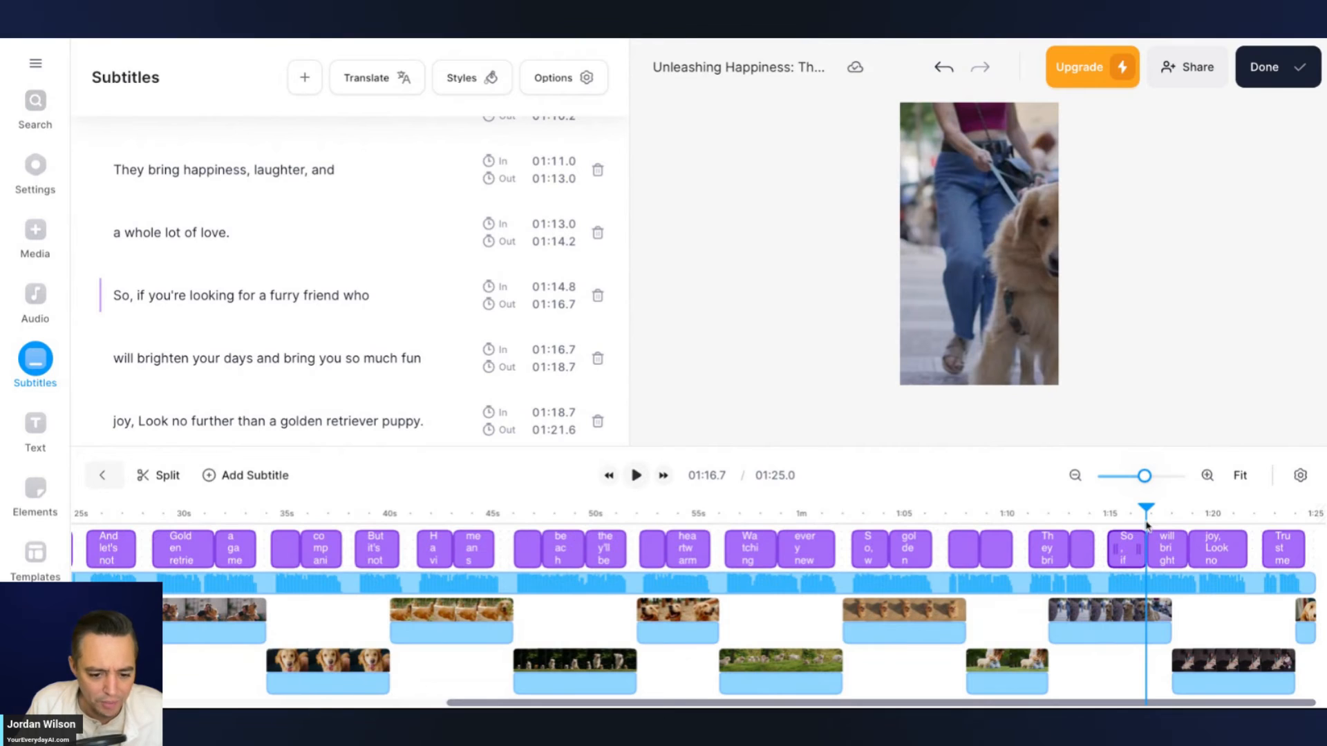
pyautogui.moveTo(1146, 514)
pyautogui.mouseDown()
pyautogui.moveTo(1182, 512)
pyautogui.moveTo(1168, 514)
pyautogui.mouseUp()
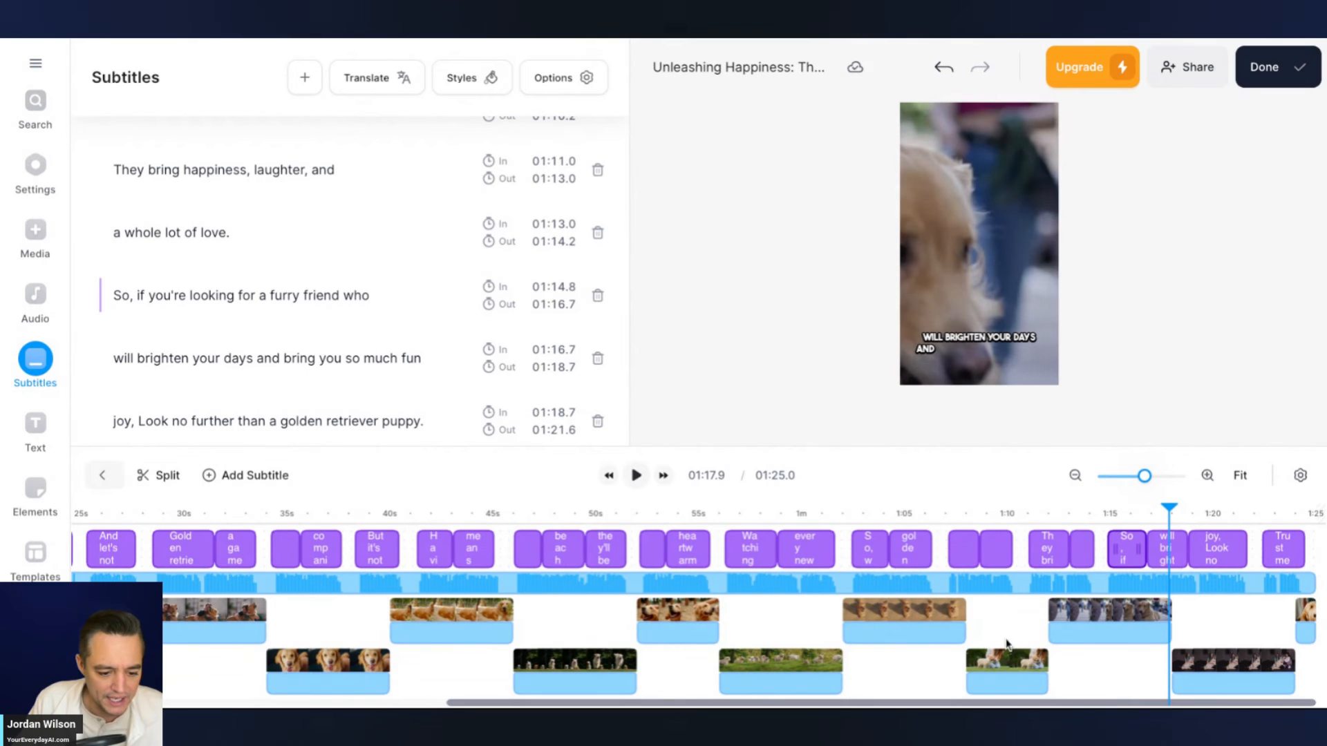
pyautogui.click(1006, 513)
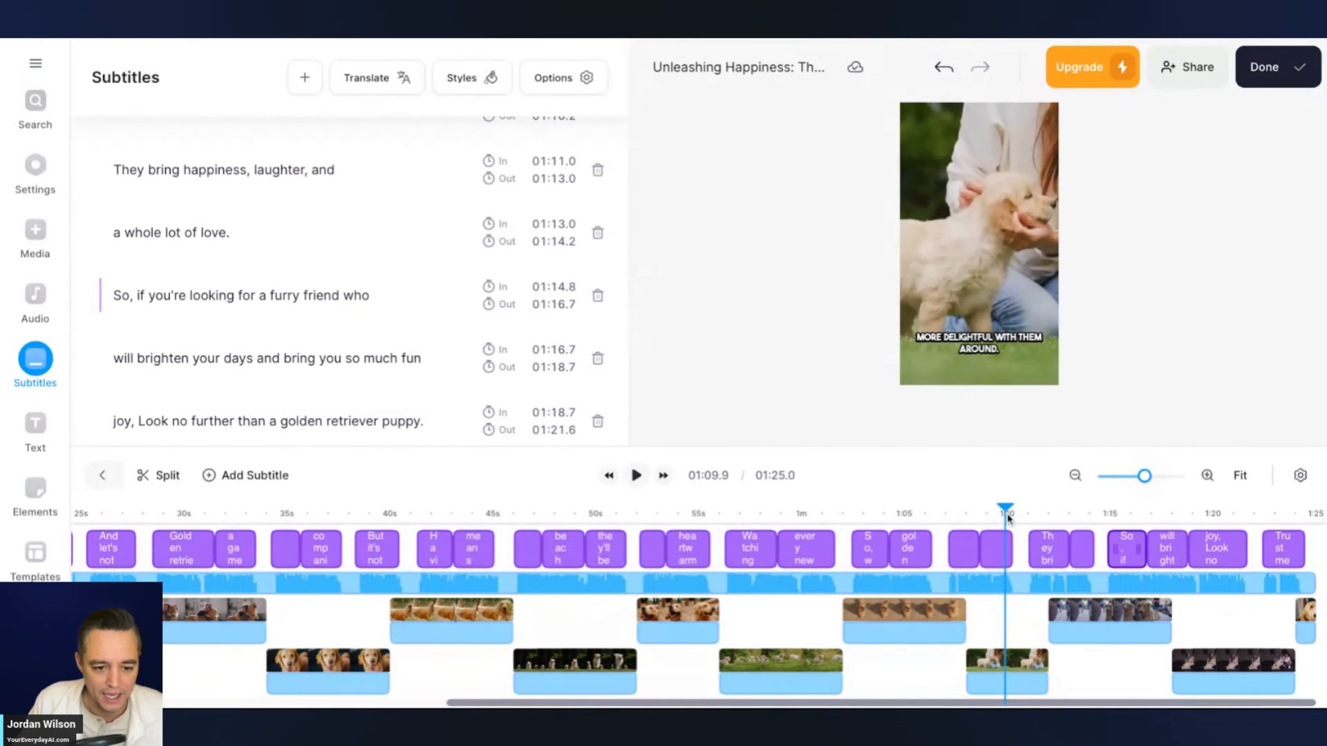
pyautogui.click(1025, 516)
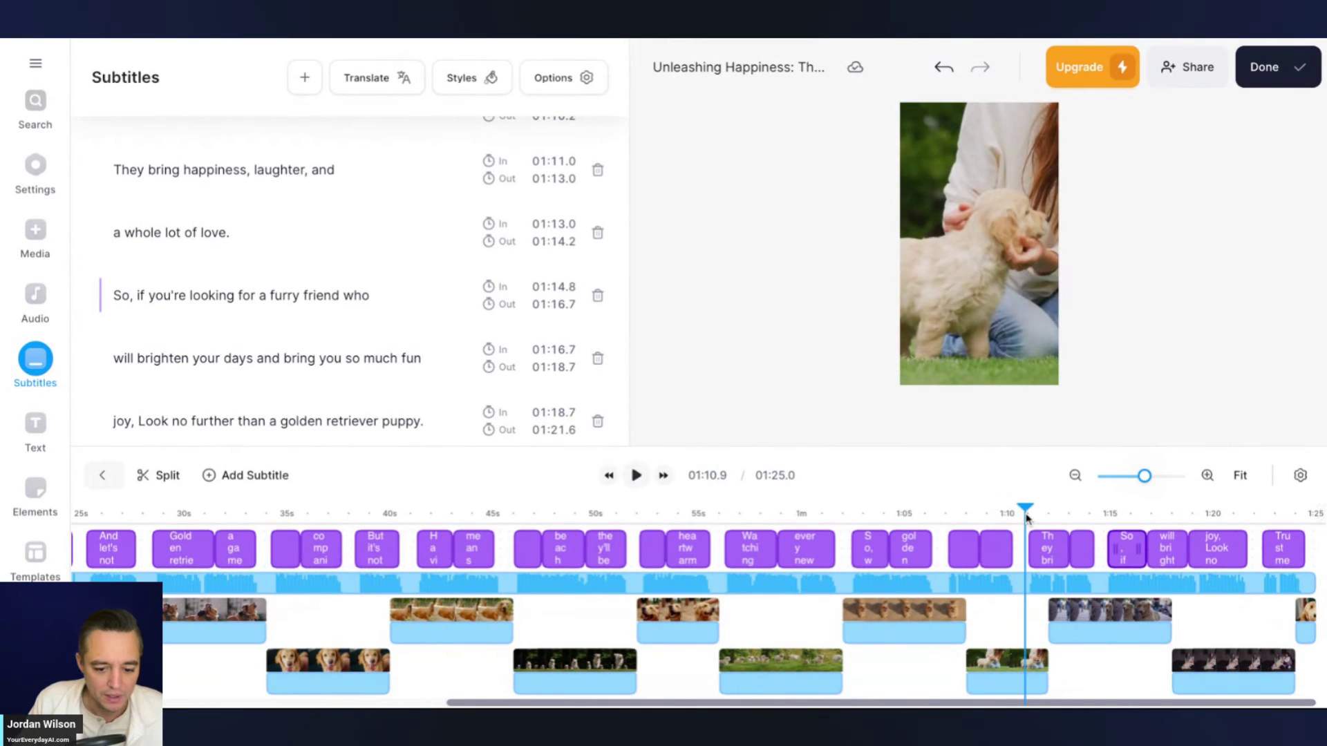
pyautogui.click(902, 514)
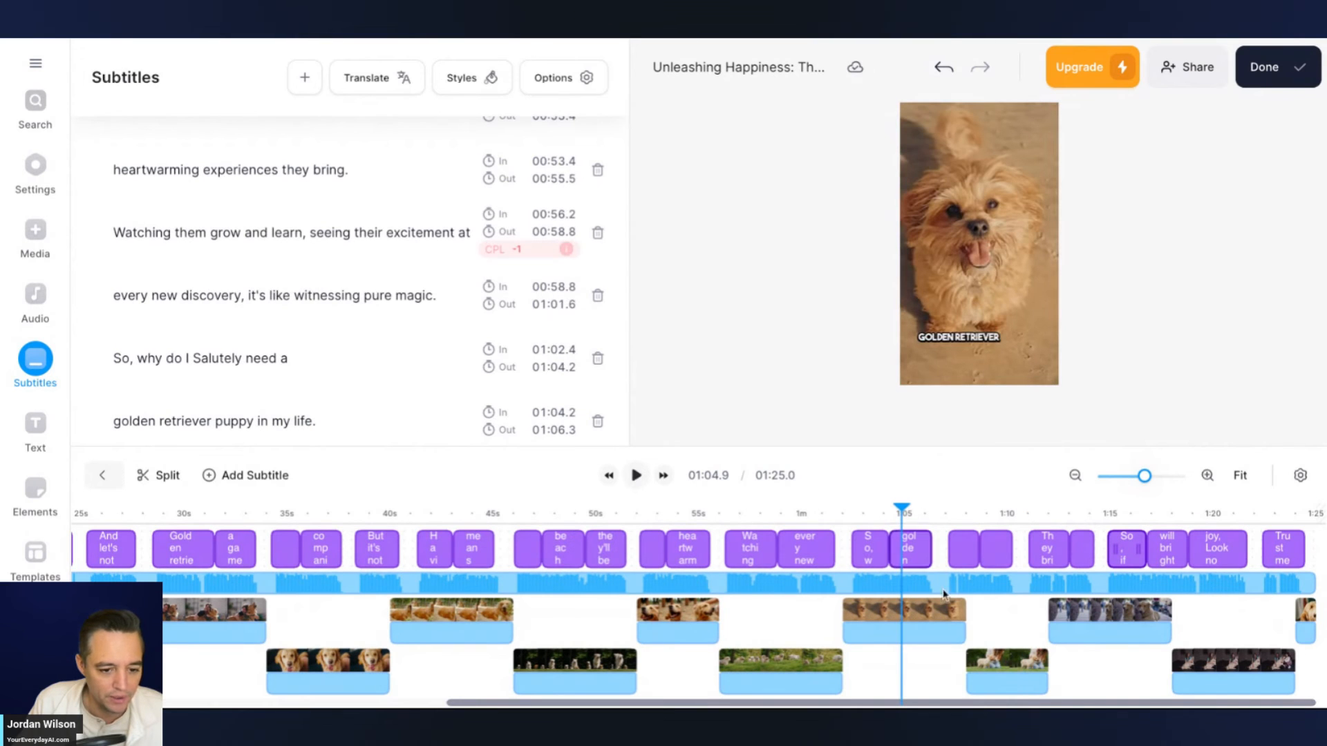
pyautogui.click(922, 622)
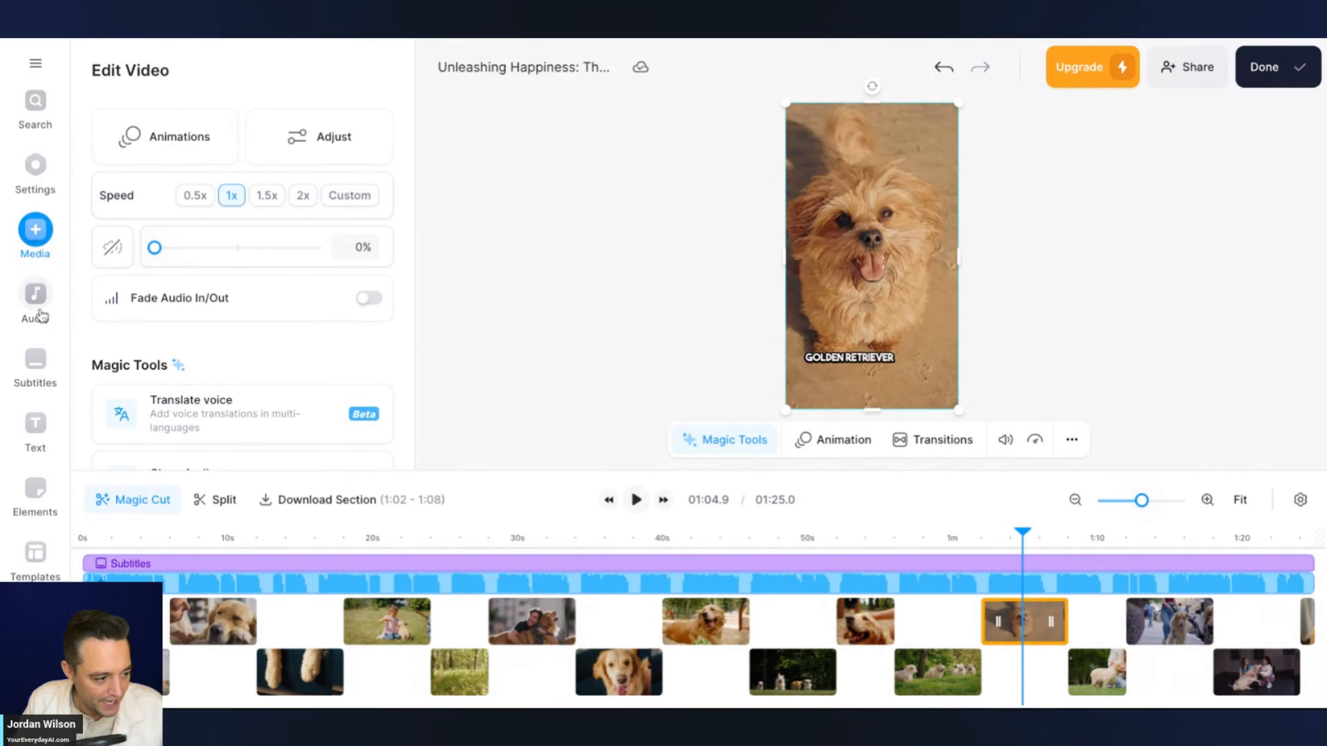
# Preview the Synthwave Memories stock track in Audio and add it to the timeline.
pyautogui.click(36, 295)
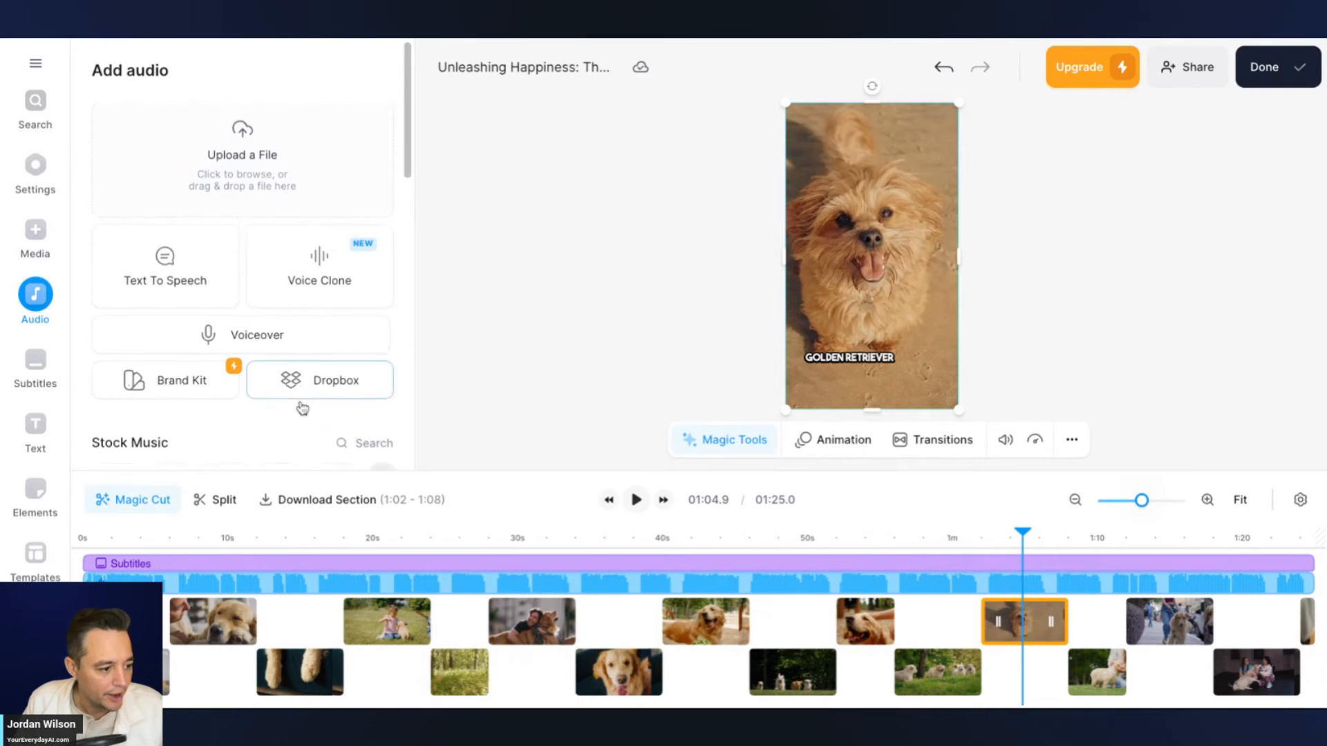
pyautogui.scroll(-3, 239, 311)
pyautogui.scroll(-1, 147, 383)
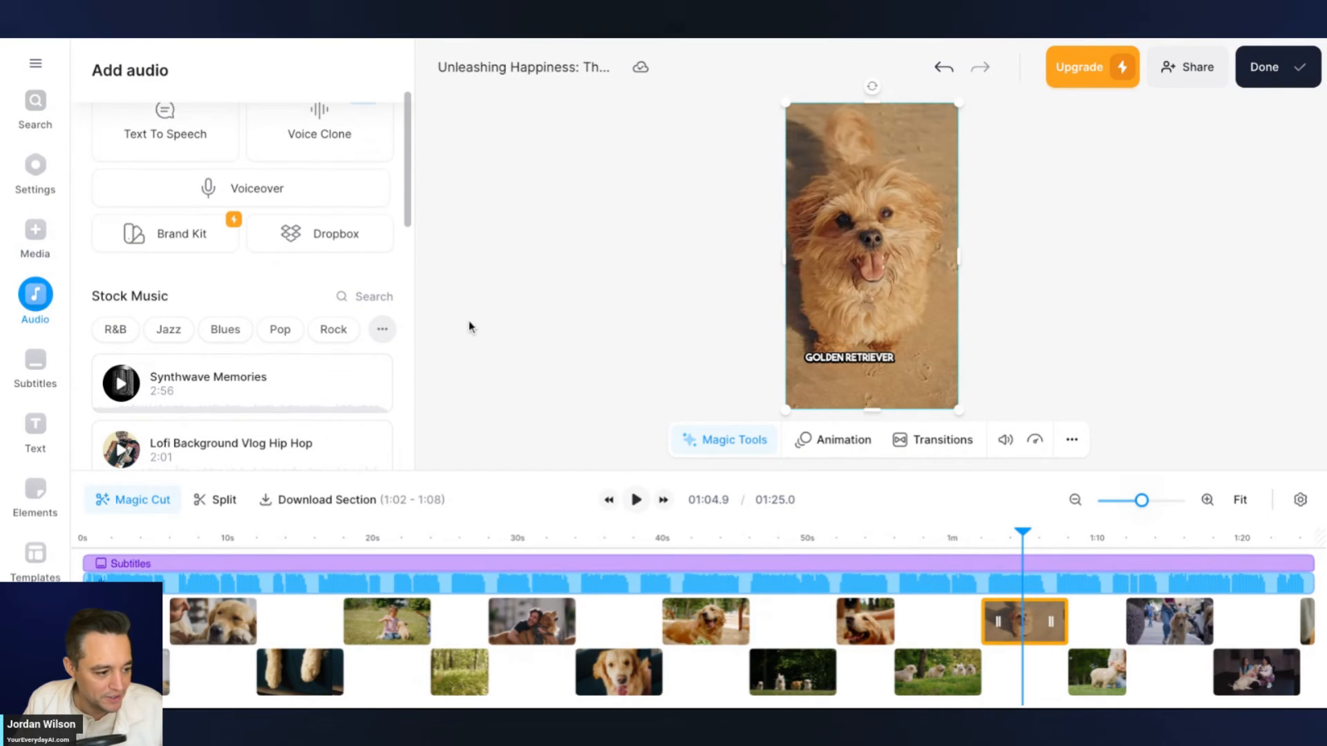
pyautogui.moveTo(170, 378); pyautogui.dragTo(205, 377)
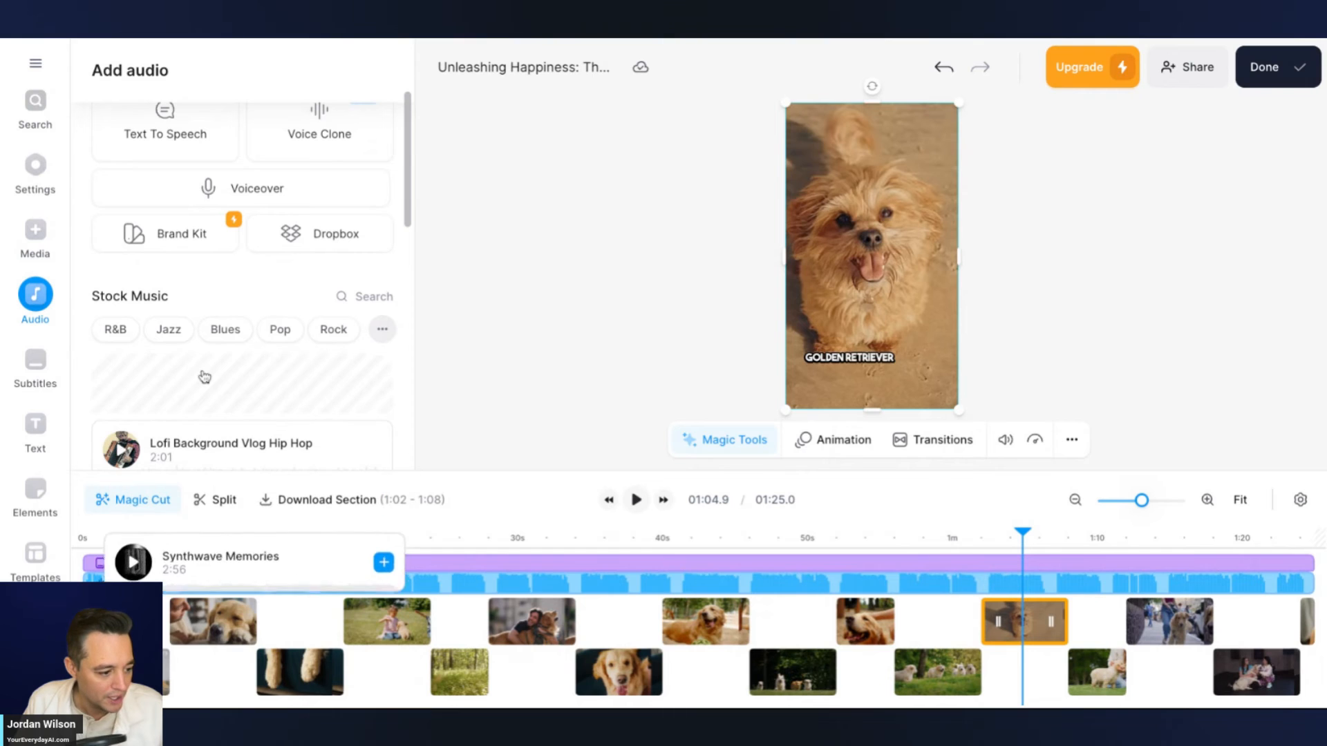
pyautogui.click(190, 379)
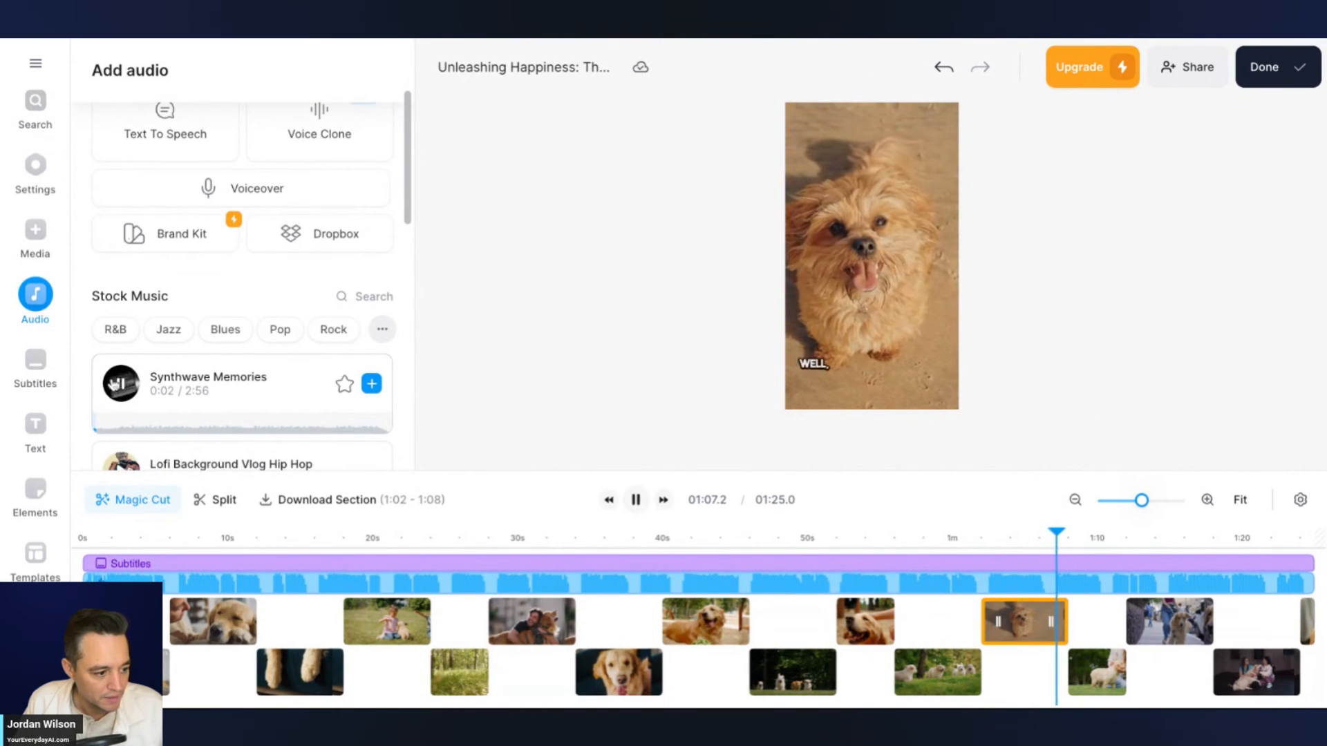
pyautogui.click(371, 383)
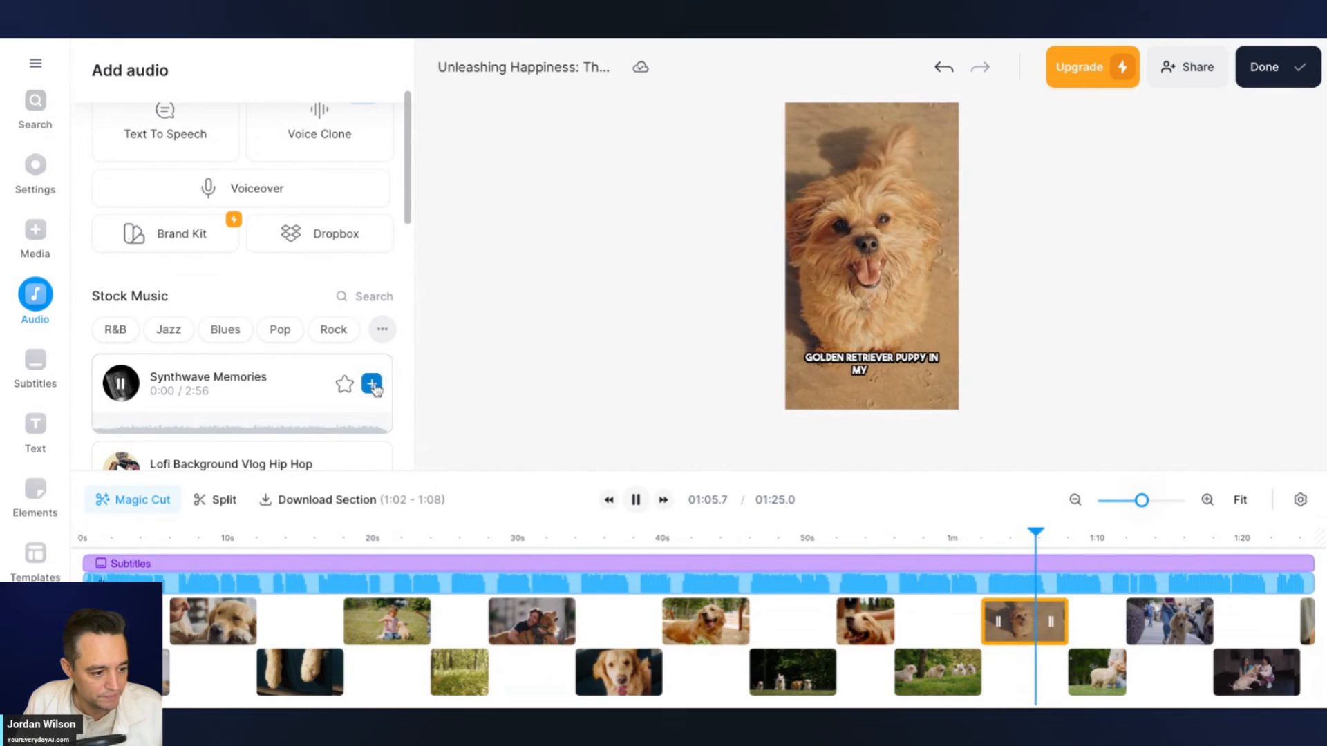
pyautogui.click(532, 622)
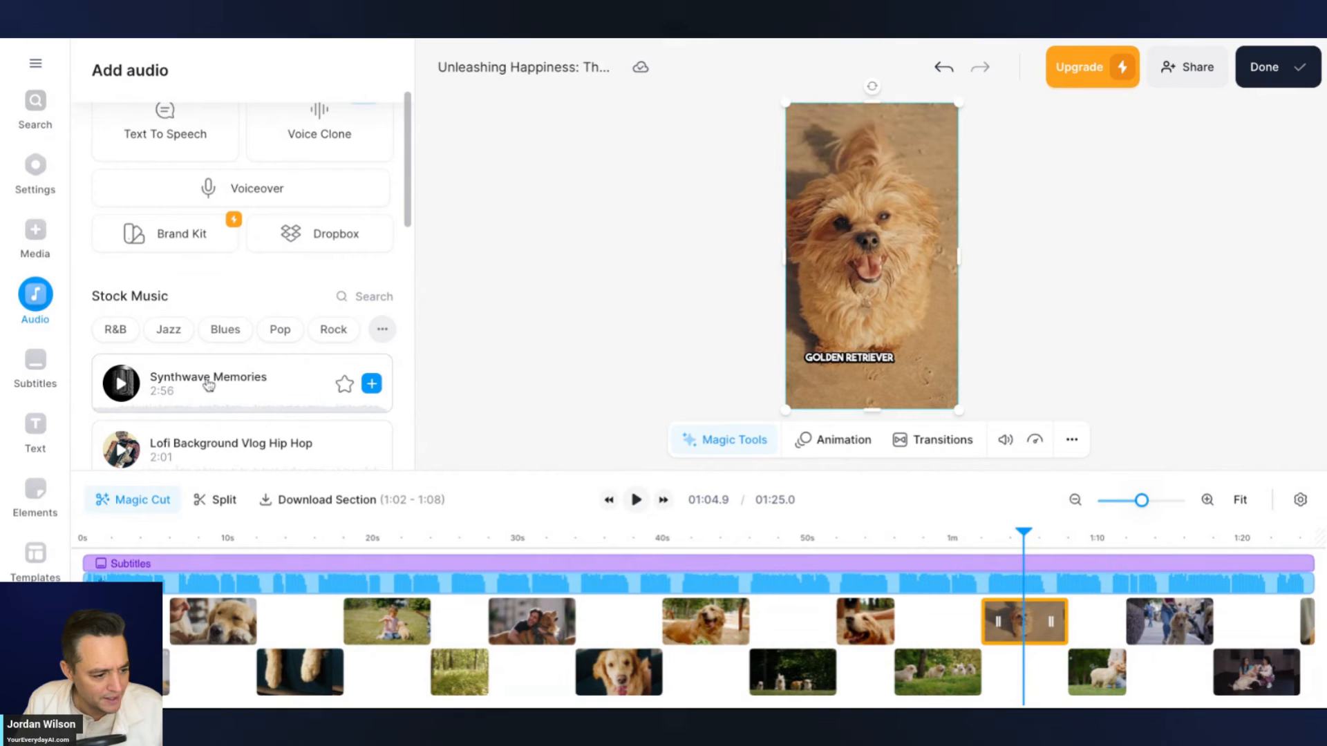
pyautogui.moveTo(208, 384)
pyautogui.mouseDown()
pyautogui.moveTo(253, 619)
pyautogui.moveTo(254, 580)
pyautogui.mouseUp()
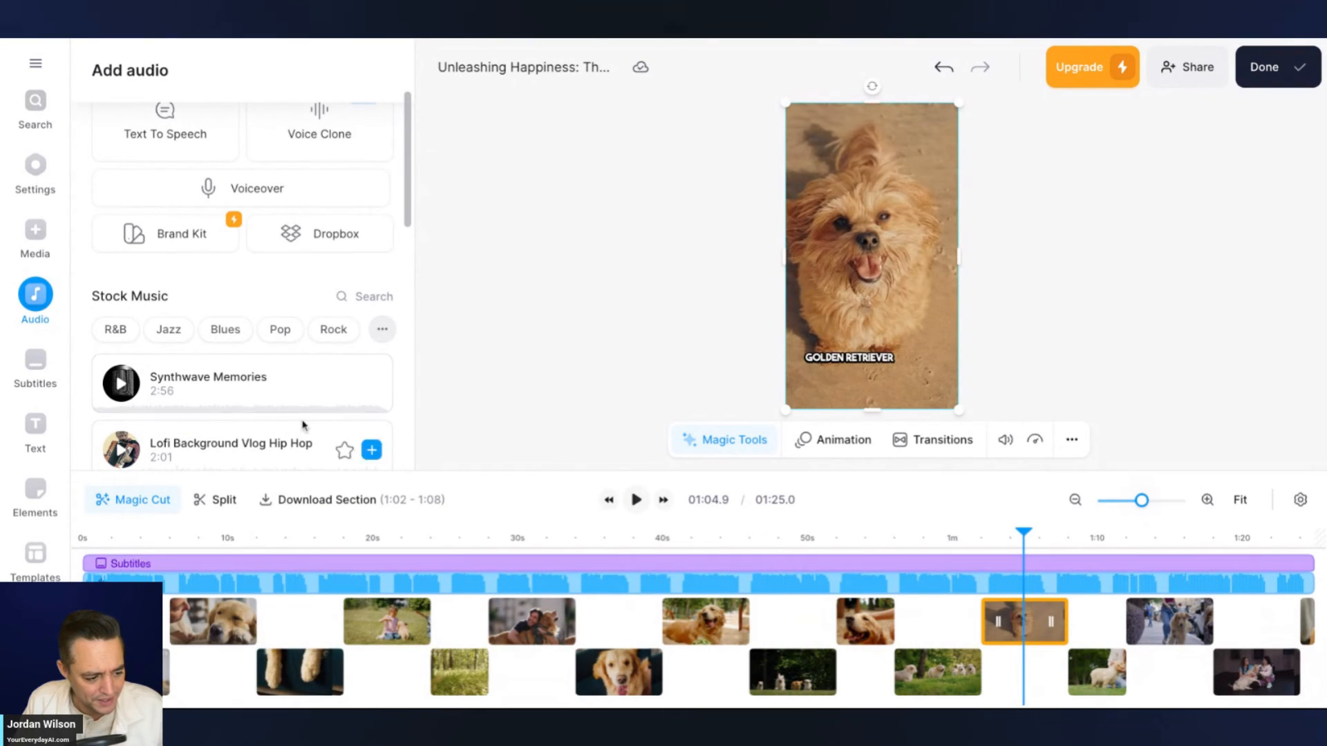
pyautogui.click(372, 385)
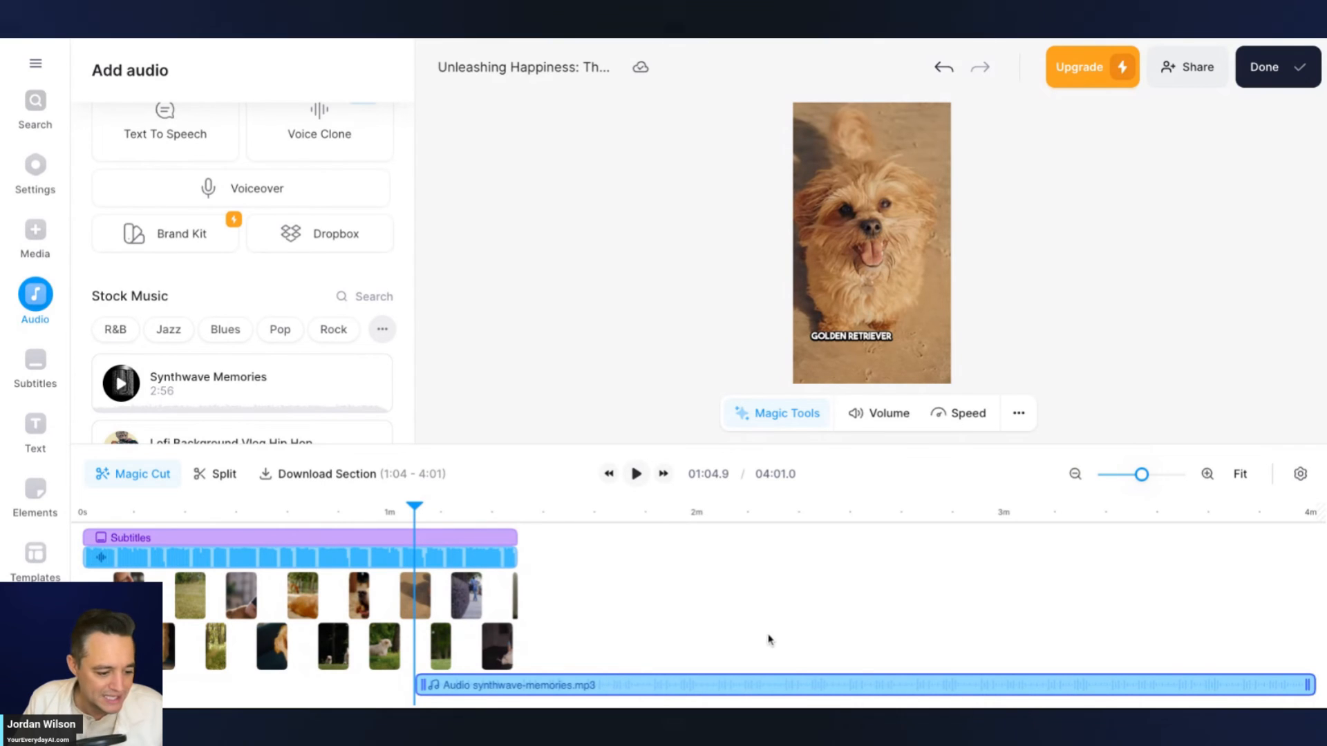
# Move the Synthwave Memories clip to the timeline start and play to hear it.
pyautogui.moveTo(765, 686)
pyautogui.mouseDown()
pyautogui.moveTo(776, 692)
pyautogui.moveTo(414, 689)
pyautogui.mouseUp()
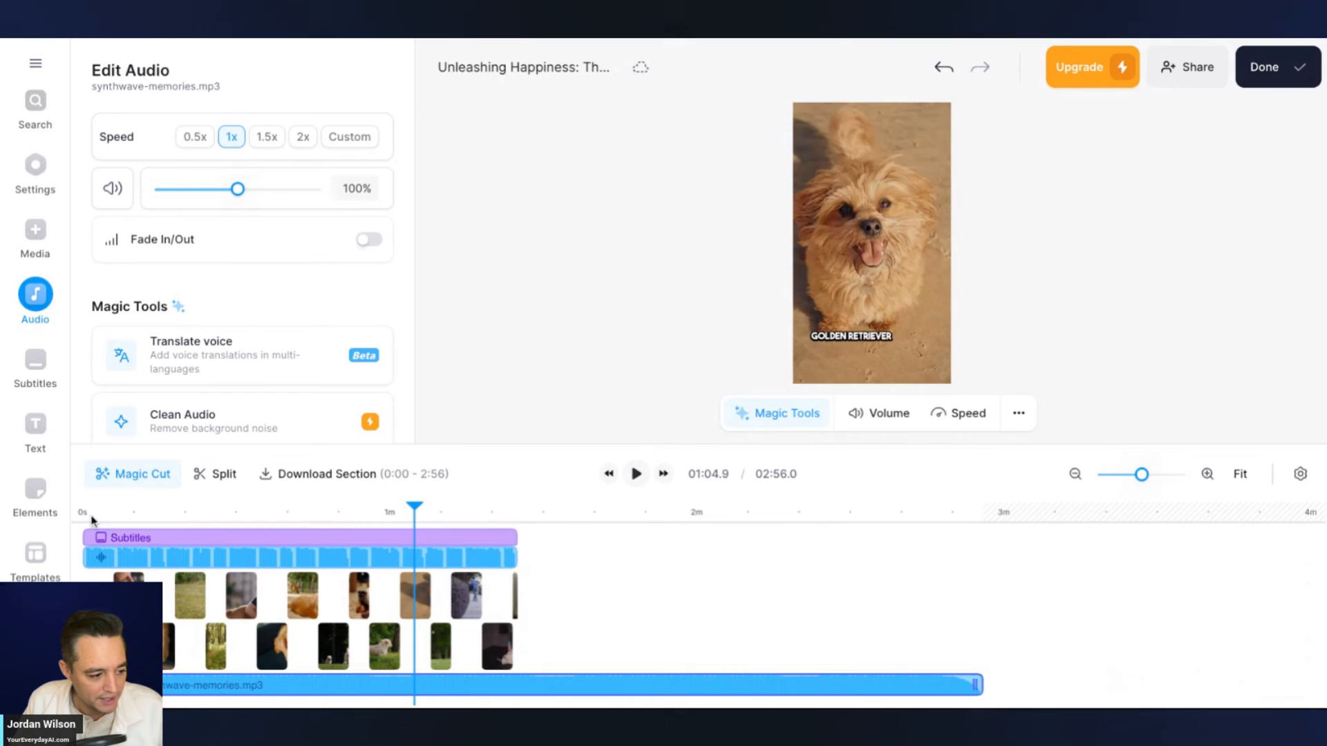
pyautogui.click(92, 513)
pyautogui.click(636, 473)
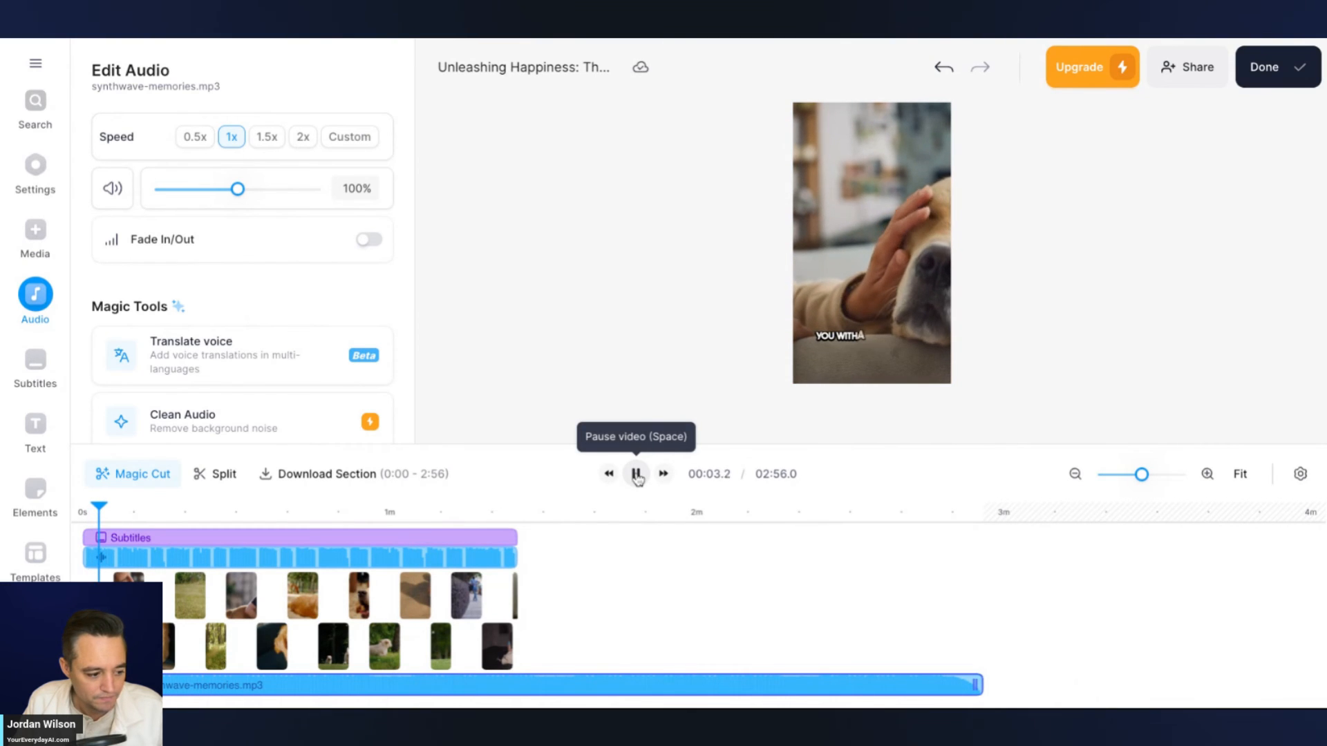
pyautogui.click(637, 474)
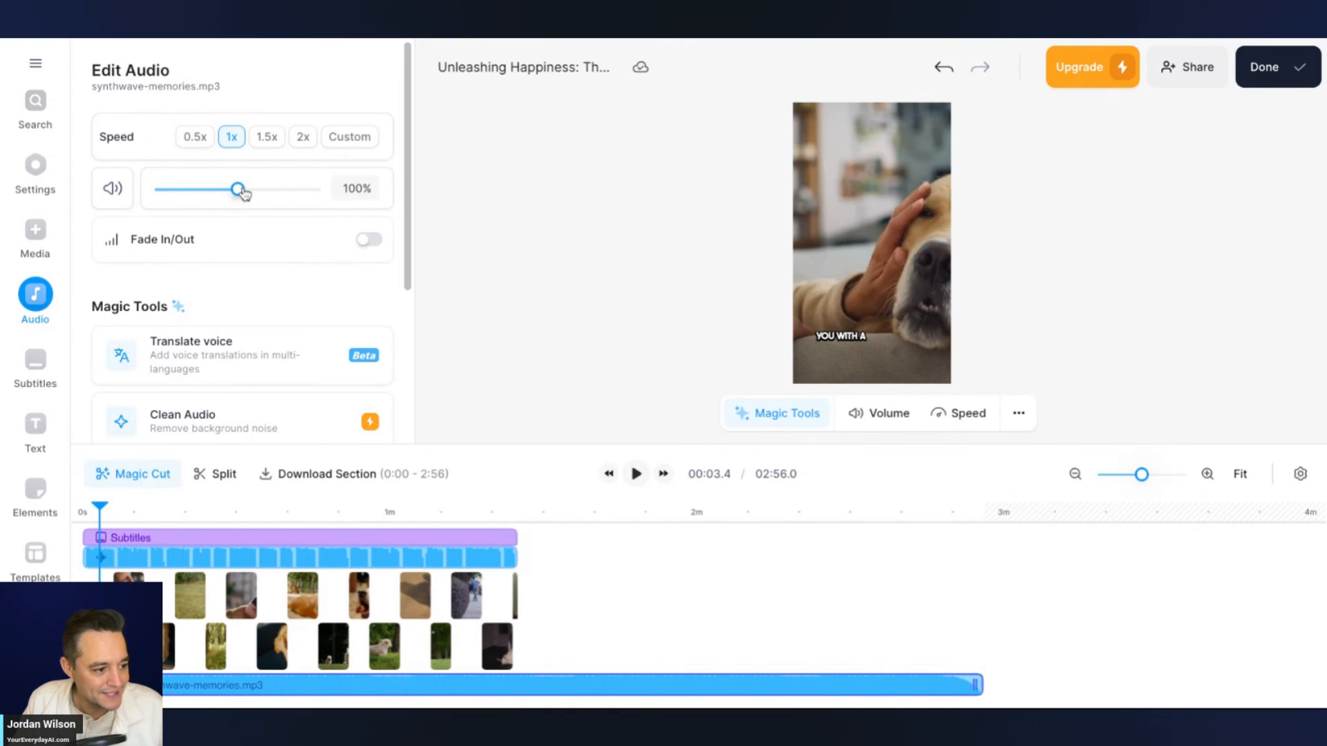
# Lower the music volume to about 9%, recheck the level, then jump a minute in.
pyautogui.press('Home')
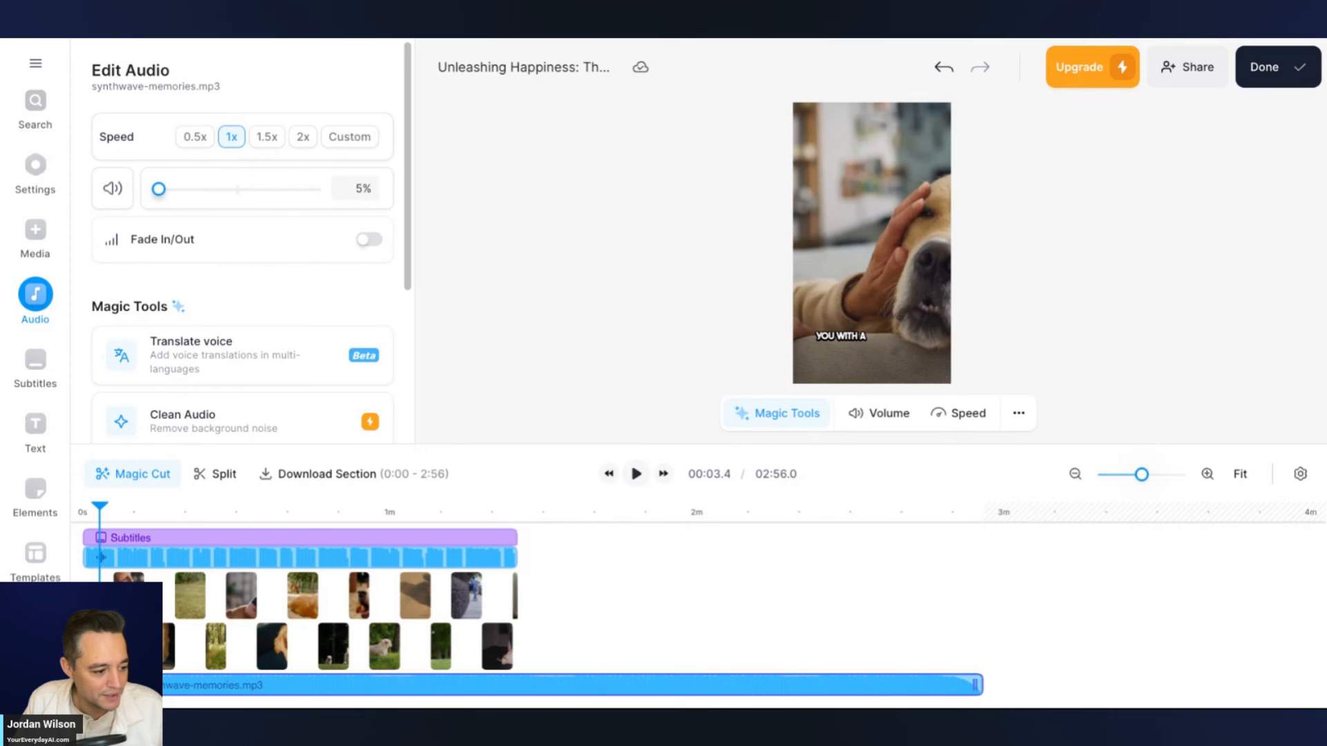
pyautogui.click(637, 474)
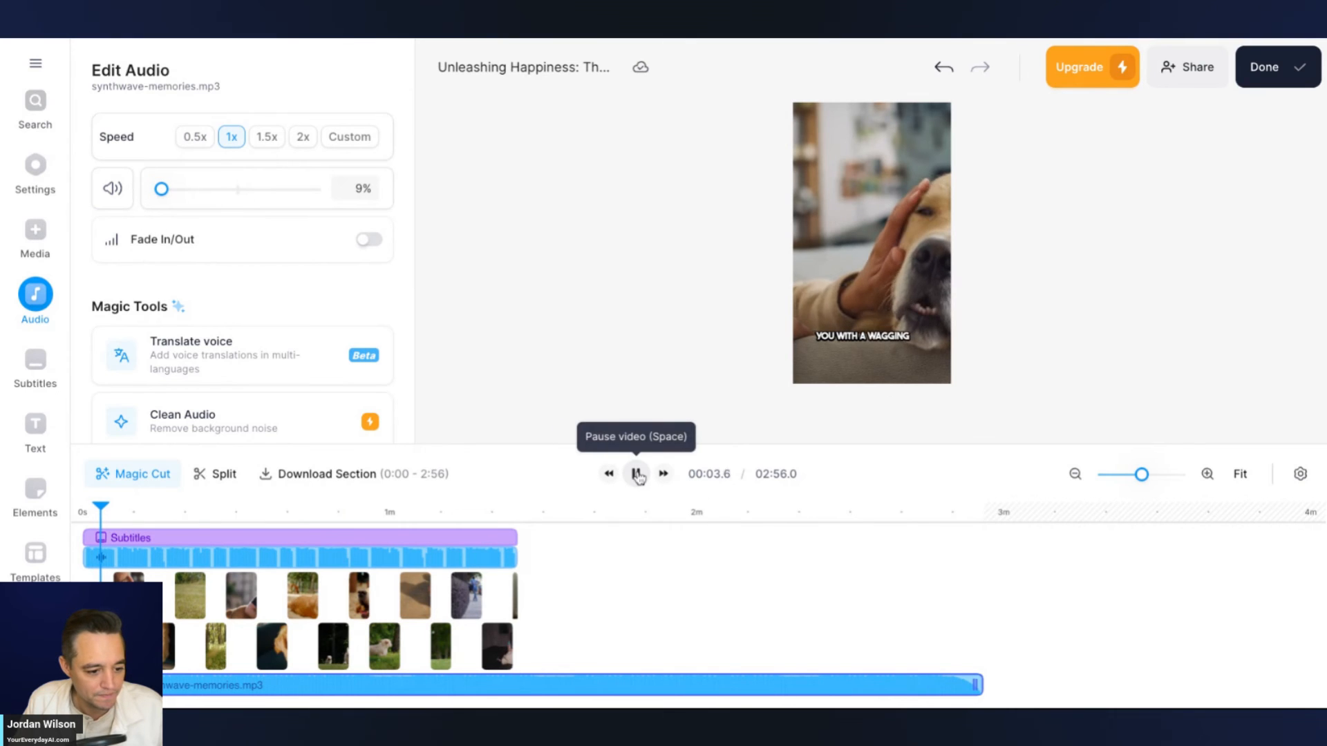
pyautogui.click(637, 474)
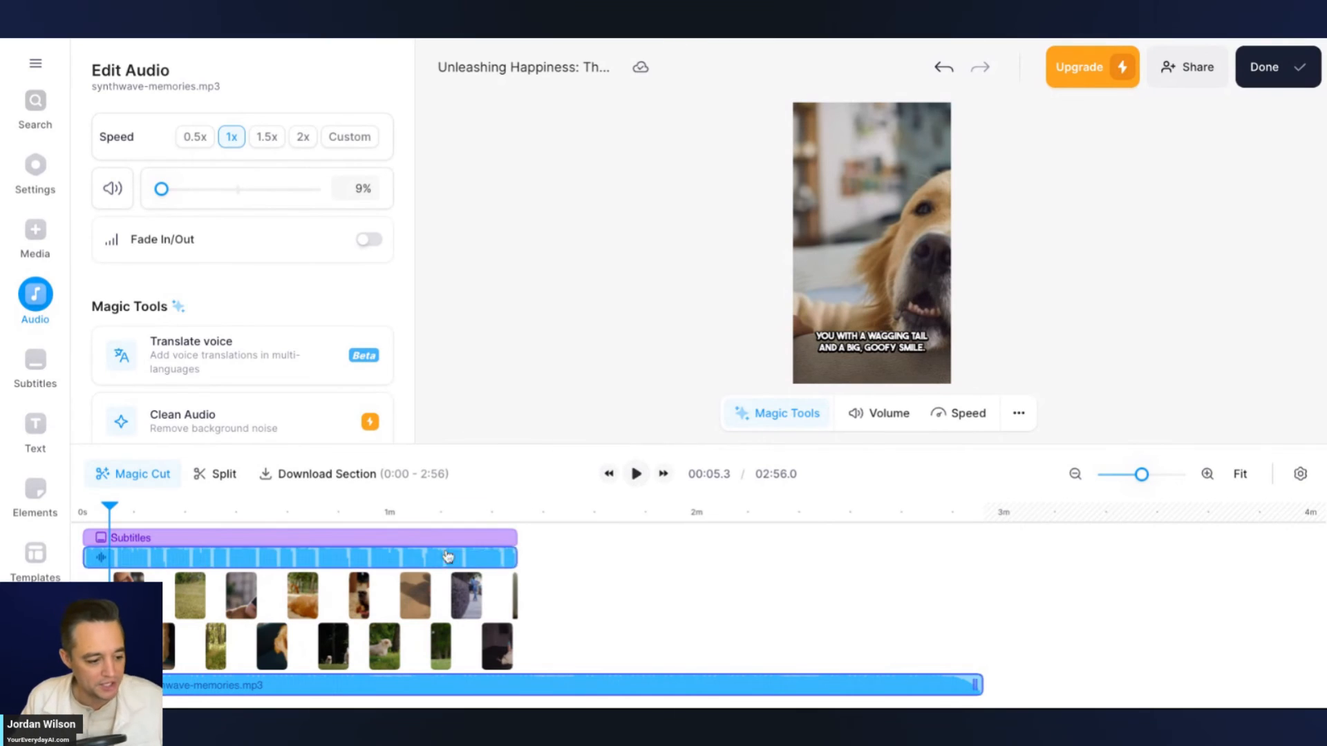
pyautogui.moveTo(375, 511)
pyautogui.mouseDown()
pyautogui.moveTo(198, 509)
pyautogui.moveTo(408, 508)
pyautogui.mouseUp()
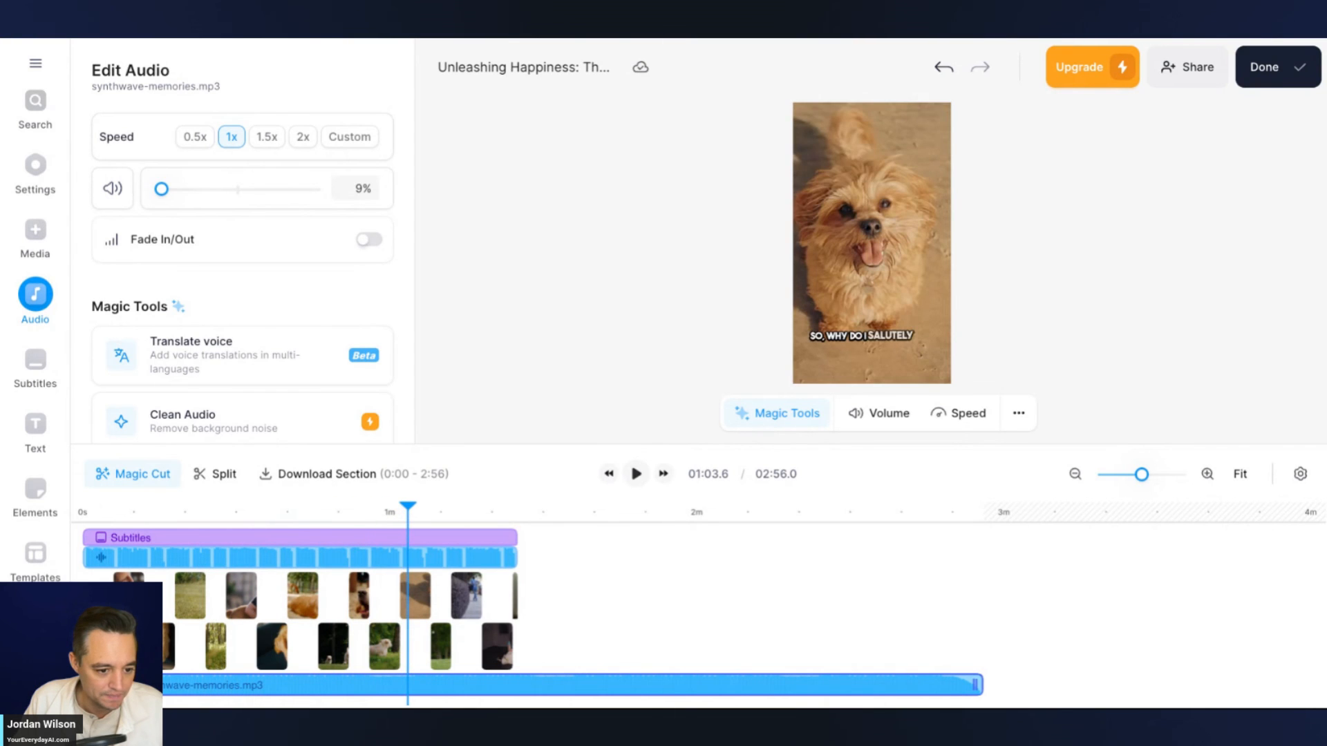
# Search stock videos for 'golden retriever puppy' and choose a premium clip from the results.
pyautogui.click(416, 595)
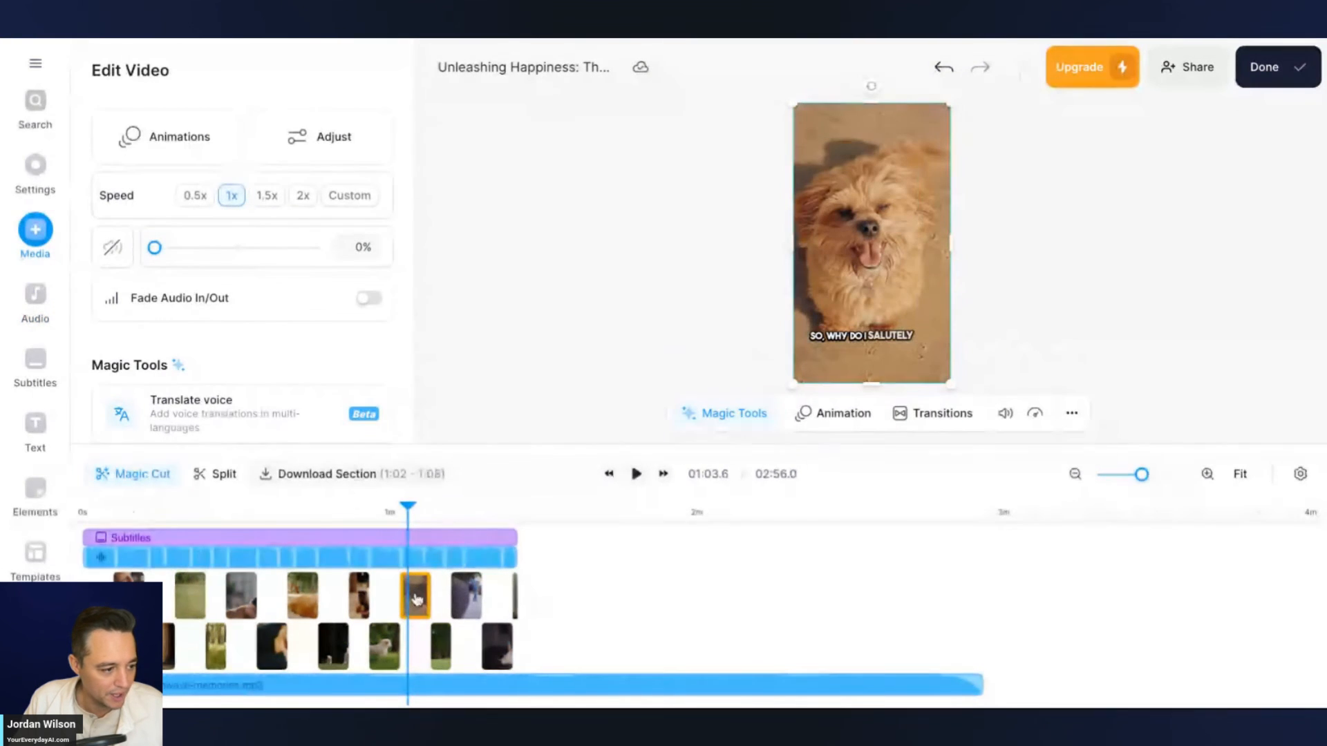
pyautogui.click(35, 229)
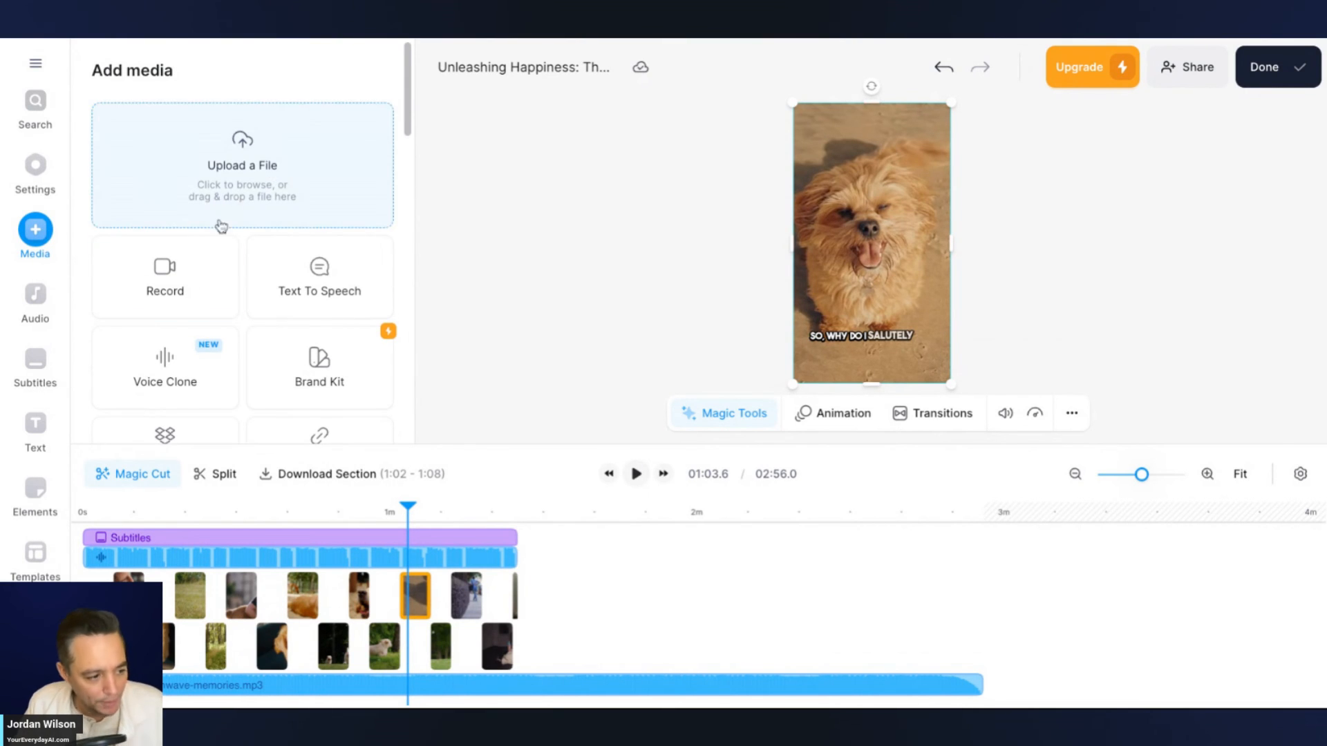
pyautogui.scroll(-1, 342, 260)
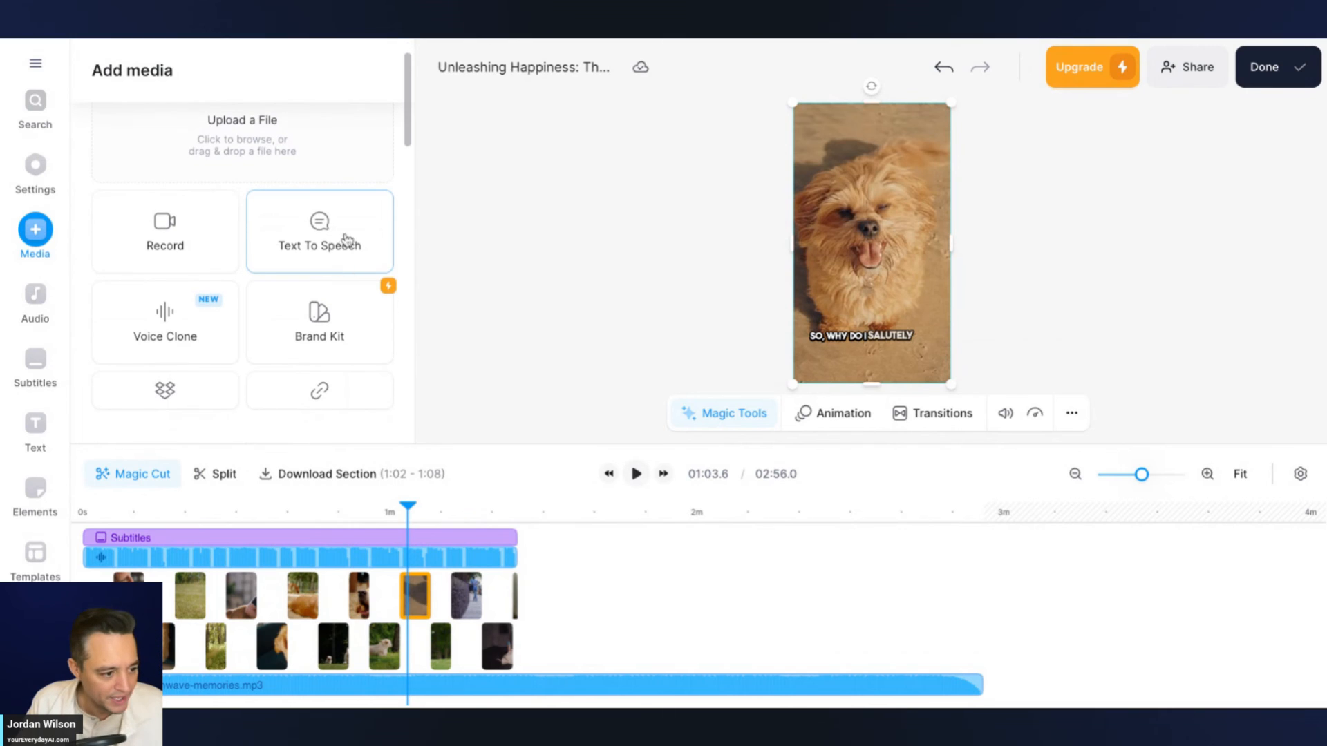
pyautogui.scroll(-1, 311, 270)
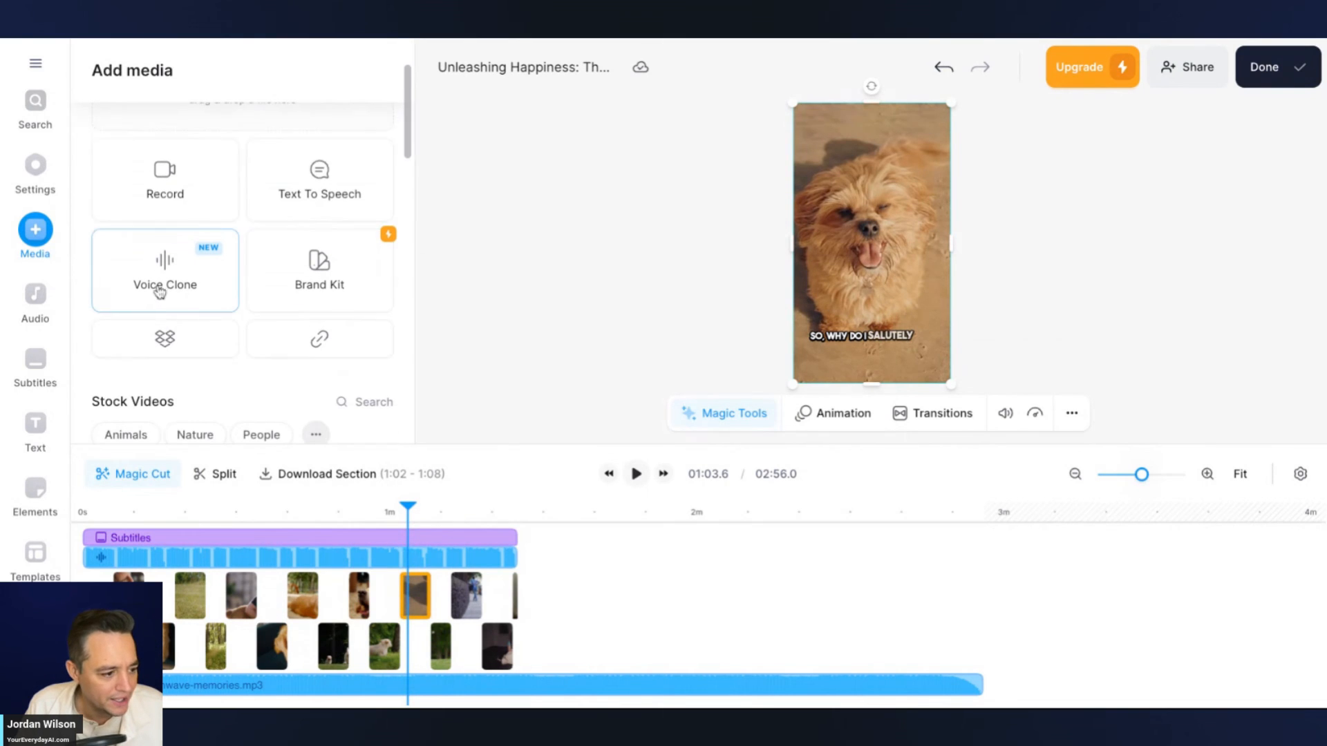
pyautogui.scroll(-2, 159, 293)
pyautogui.scroll(-2, 159, 292)
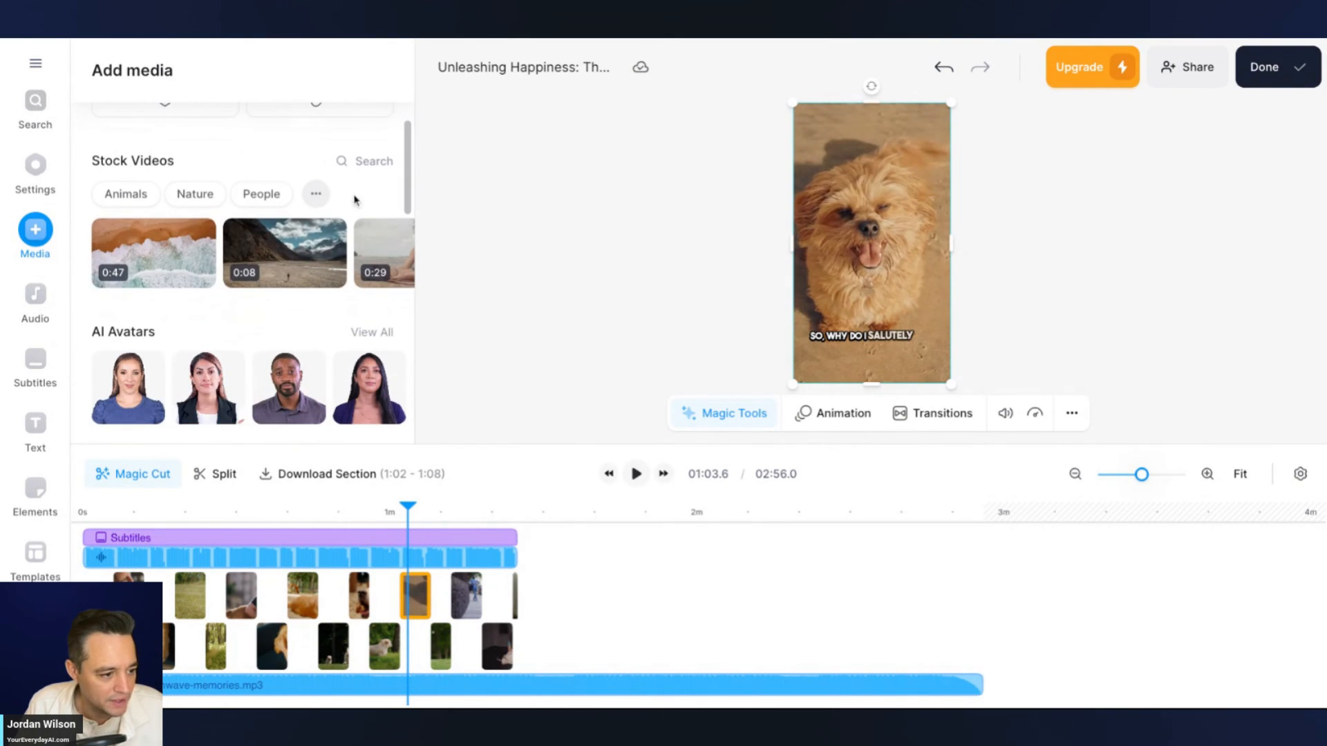
pyautogui.click(374, 161)
pyautogui.write('go')
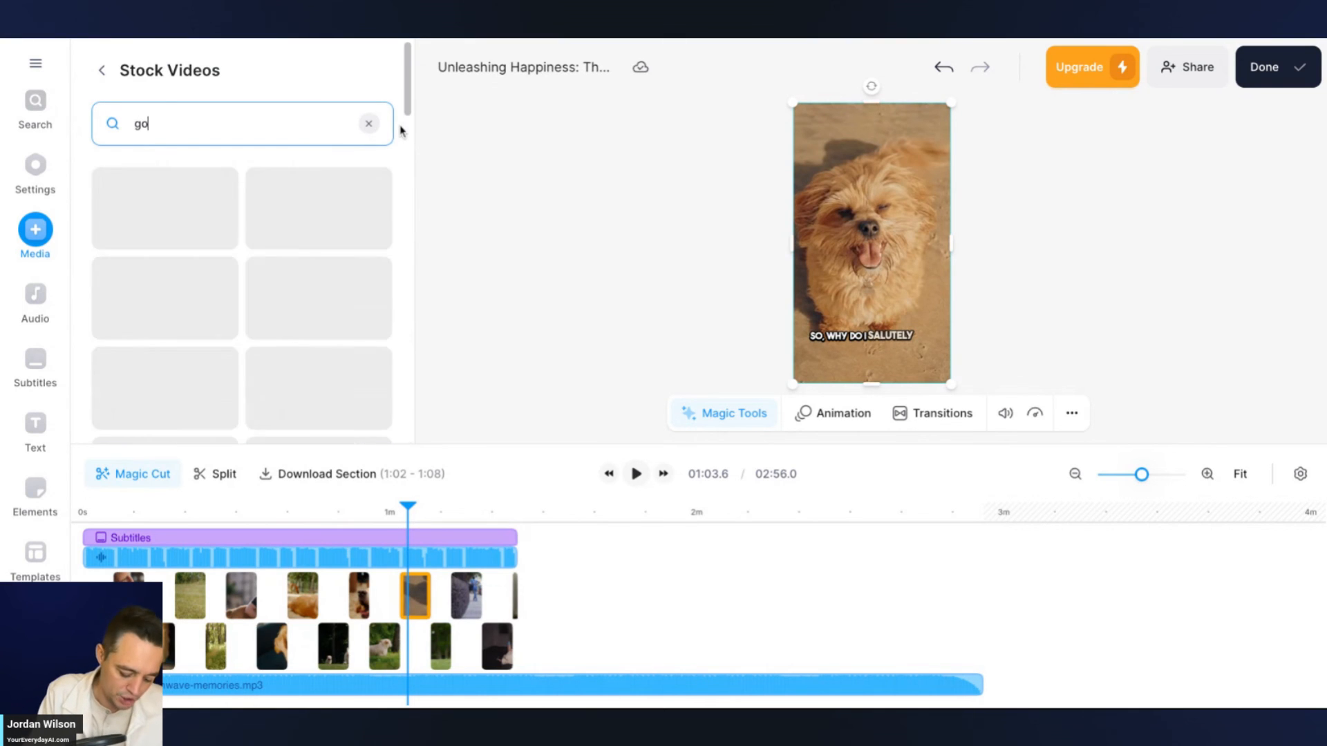
pyautogui.write('lden ')
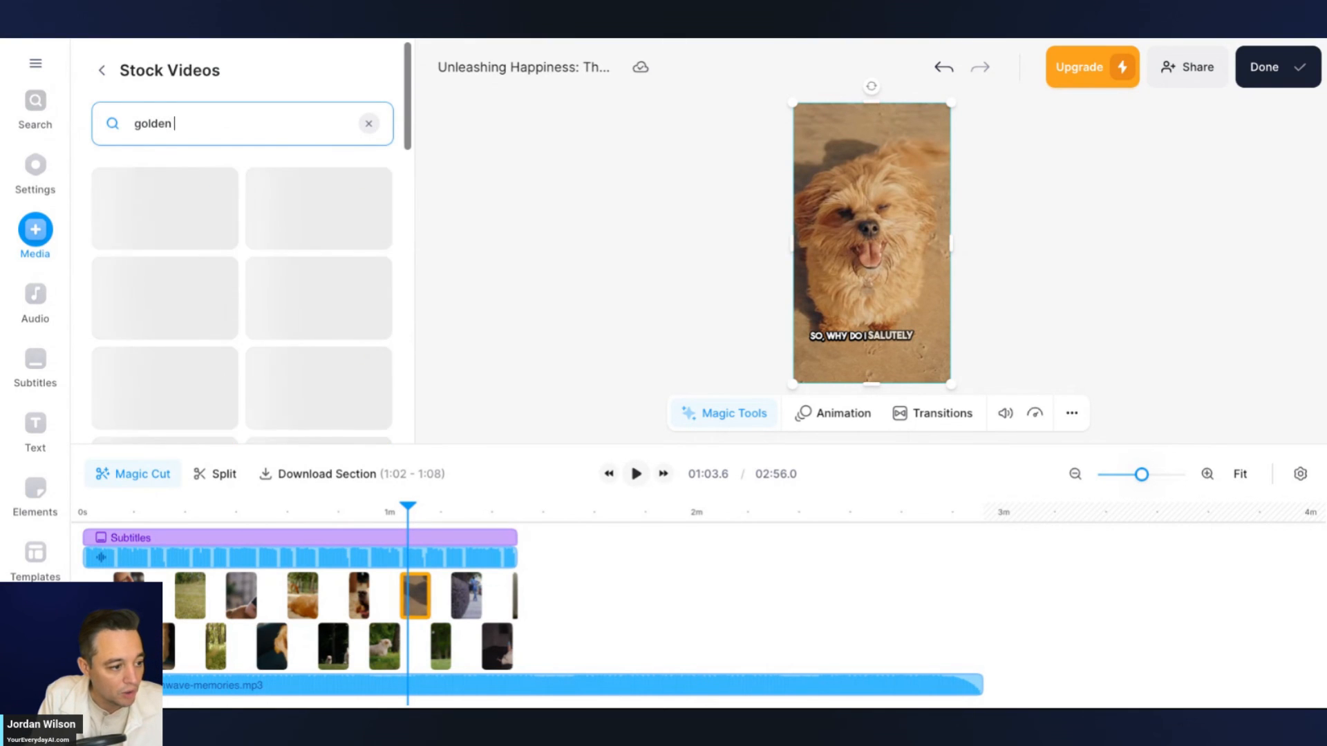
pyautogui.write('retriever puppy')
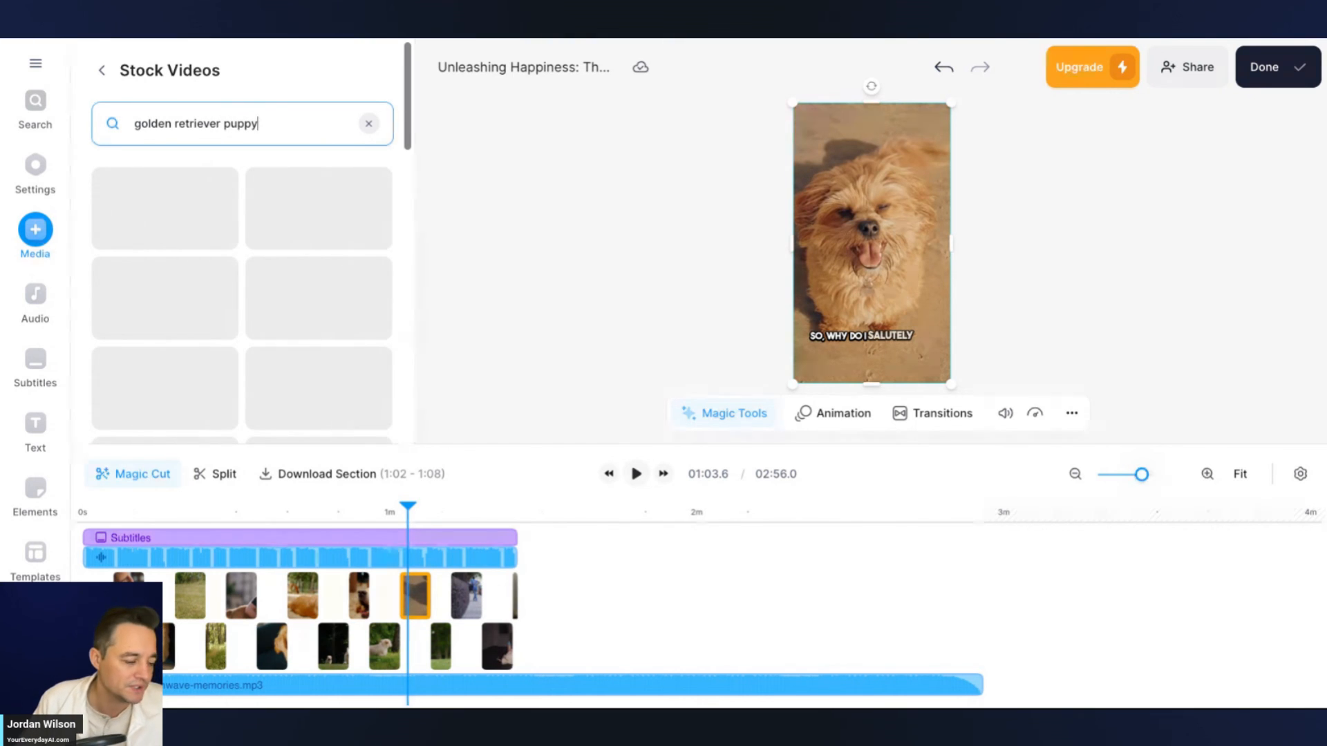
pyautogui.scroll(-5, 291, 290)
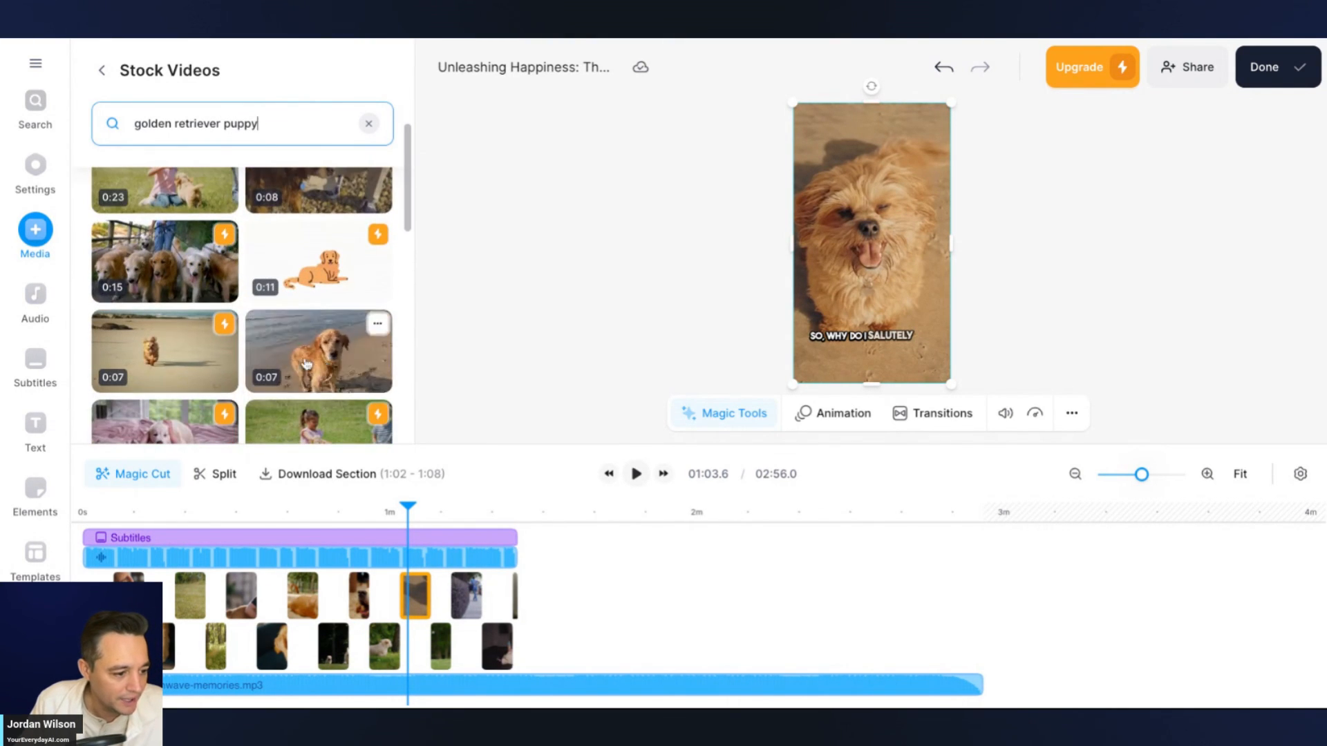
pyautogui.scroll(-3, 285, 298)
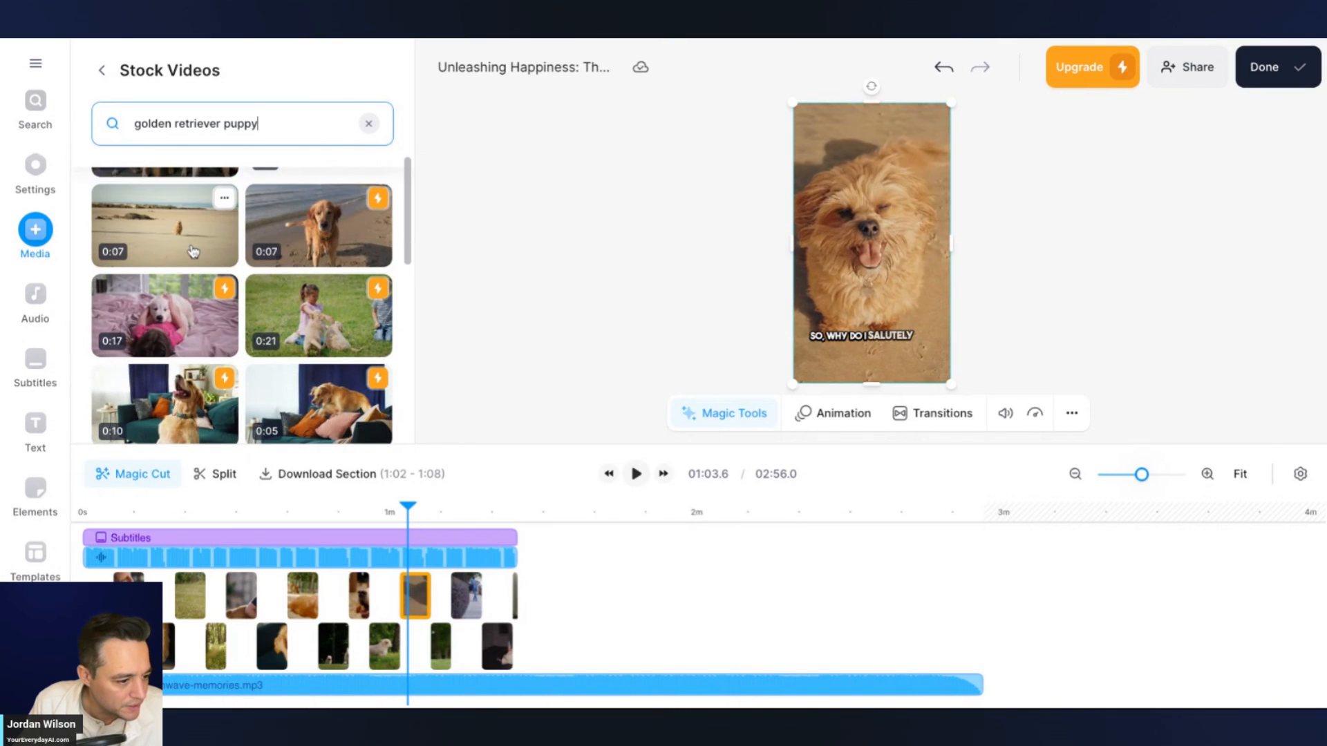
pyautogui.scroll(-4, 193, 251)
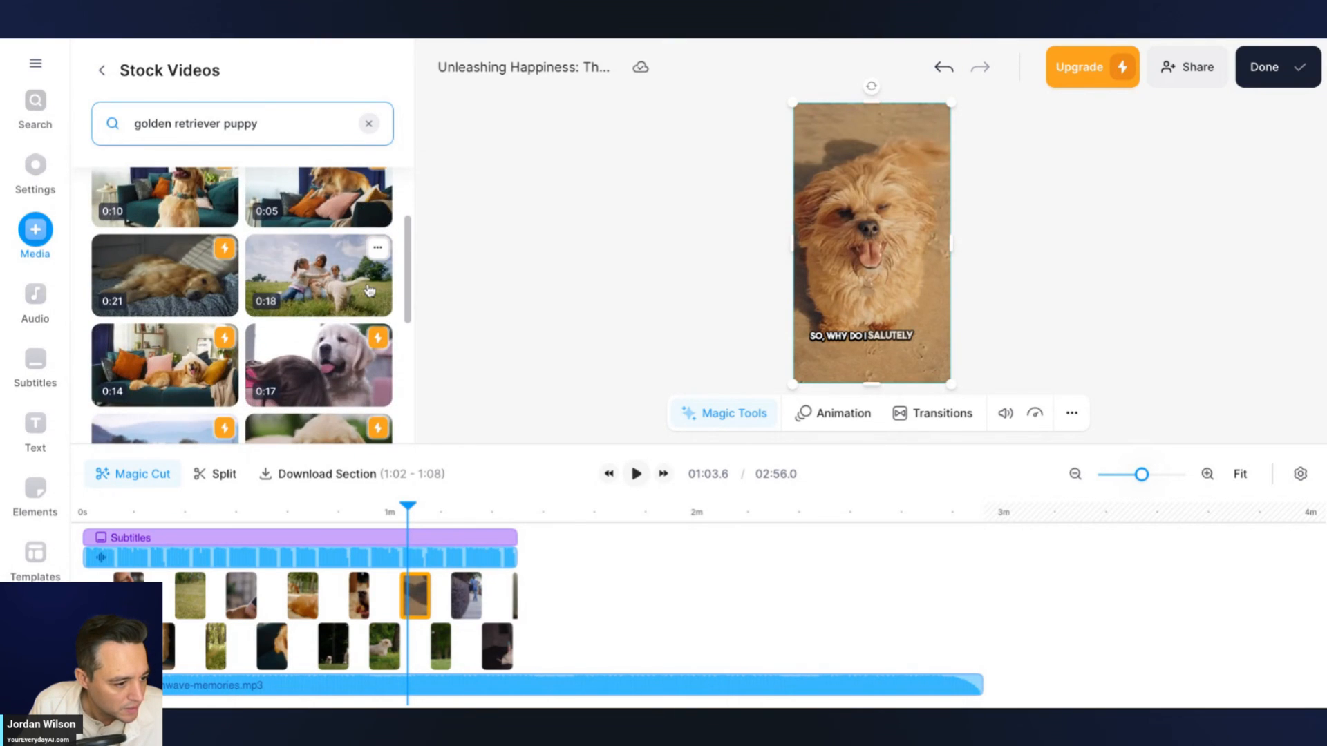
pyautogui.scroll(-2, 311, 312)
pyautogui.click(319, 350)
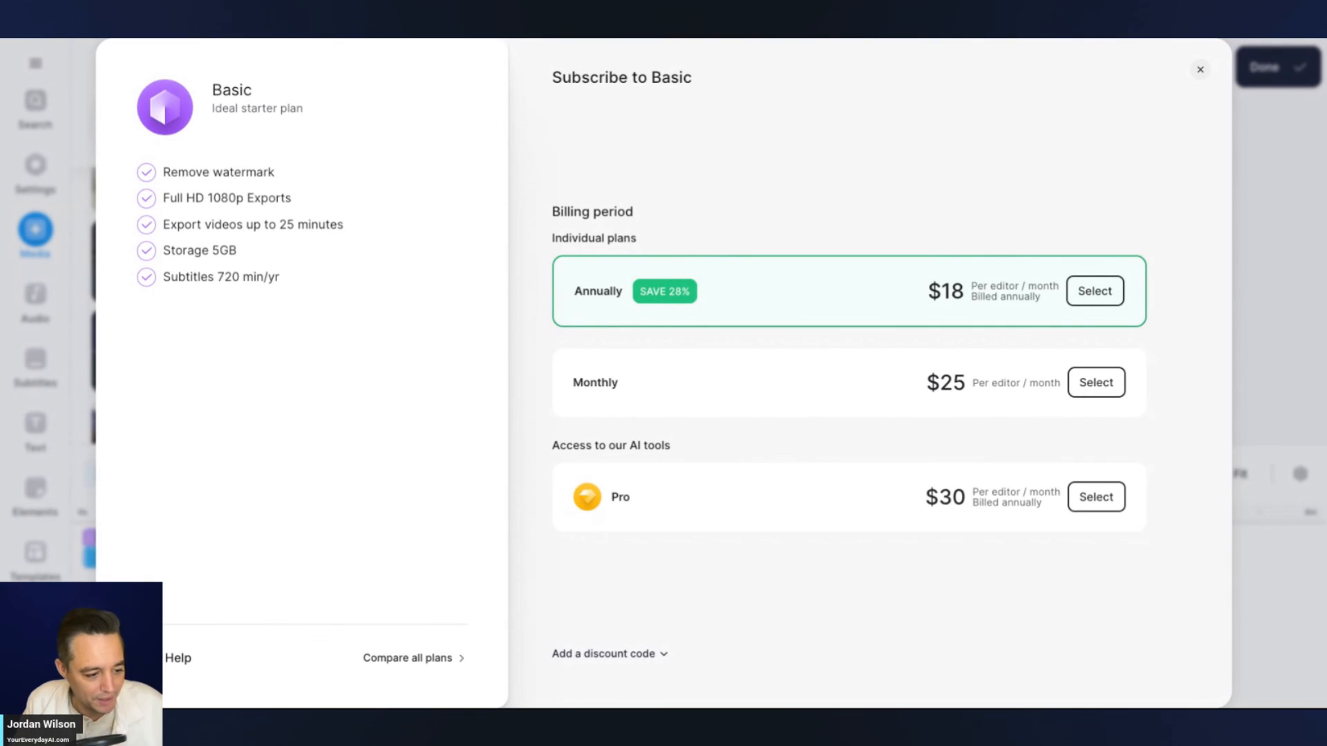
# Dismiss the Subscribe to Basic offer to return to the stock video results.
pyautogui.click(1201, 69)
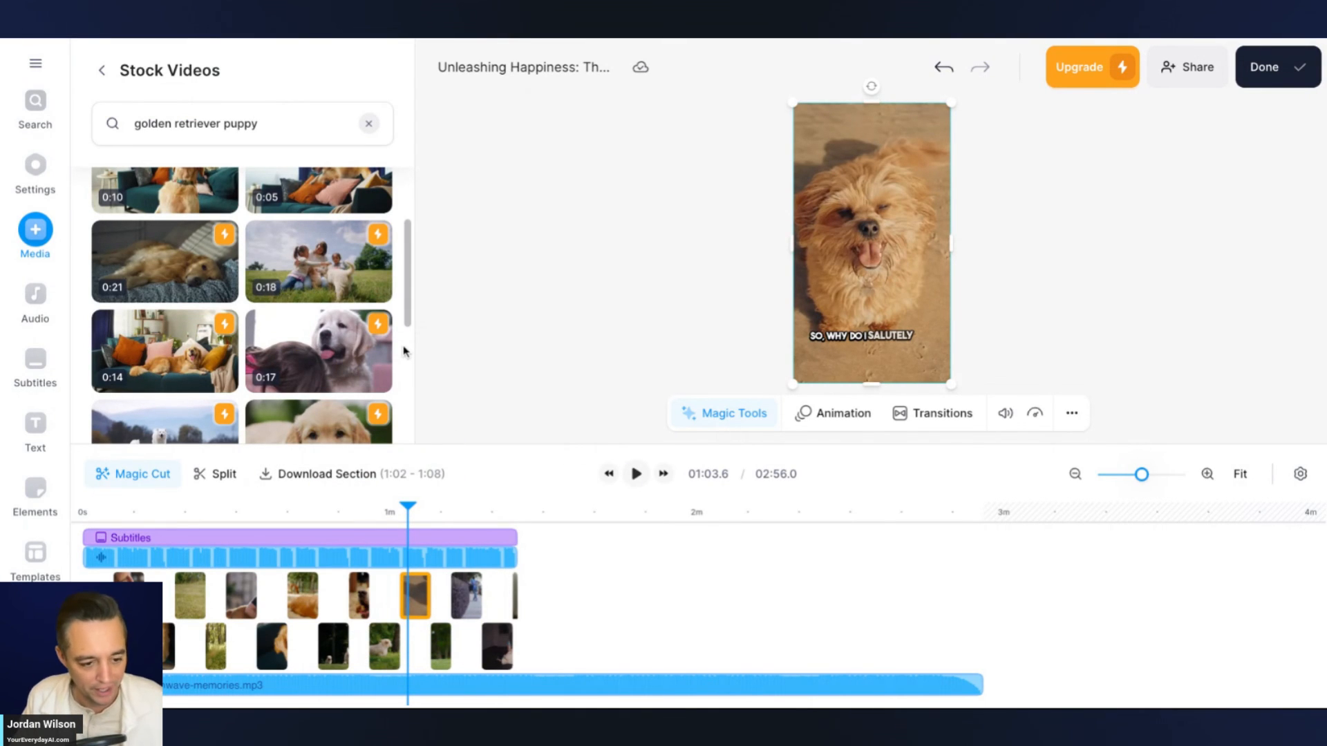
# Deselect the clip so the project's TikTok 9:16 format and background settings show.
pyautogui.click(657, 201)
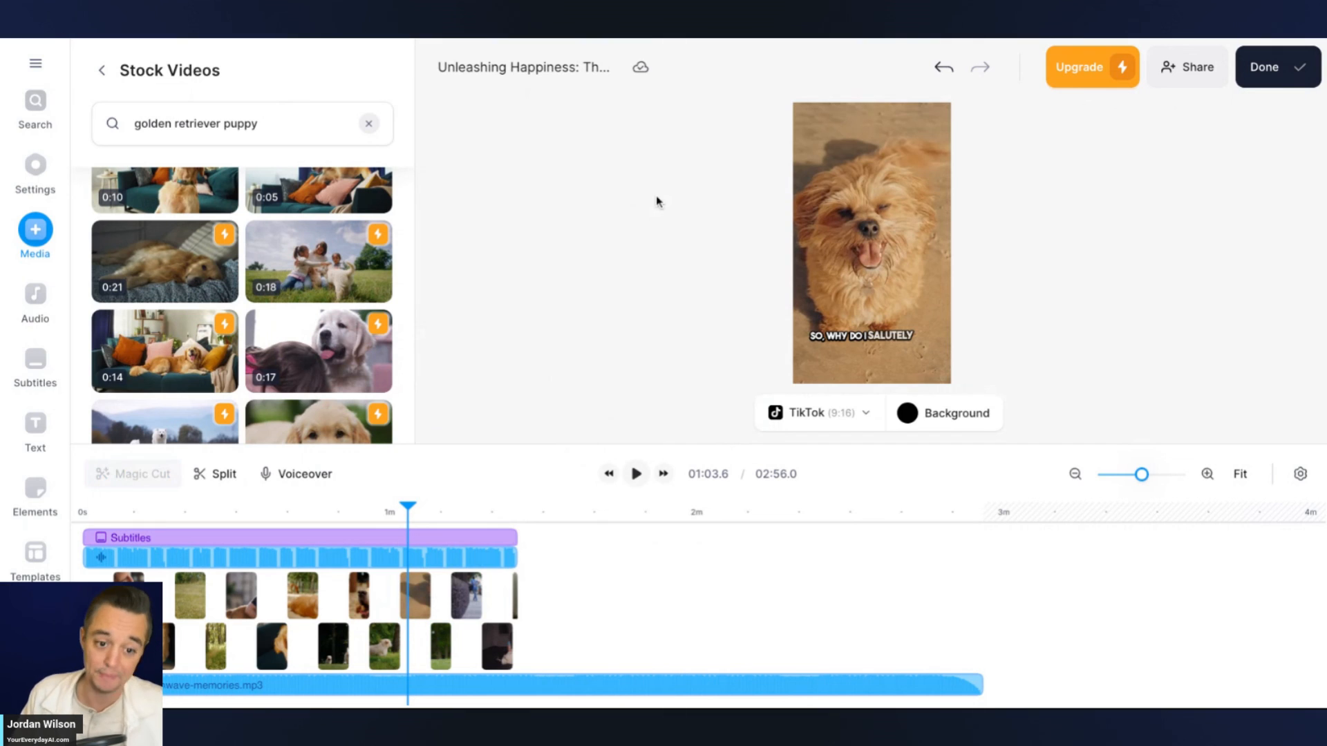